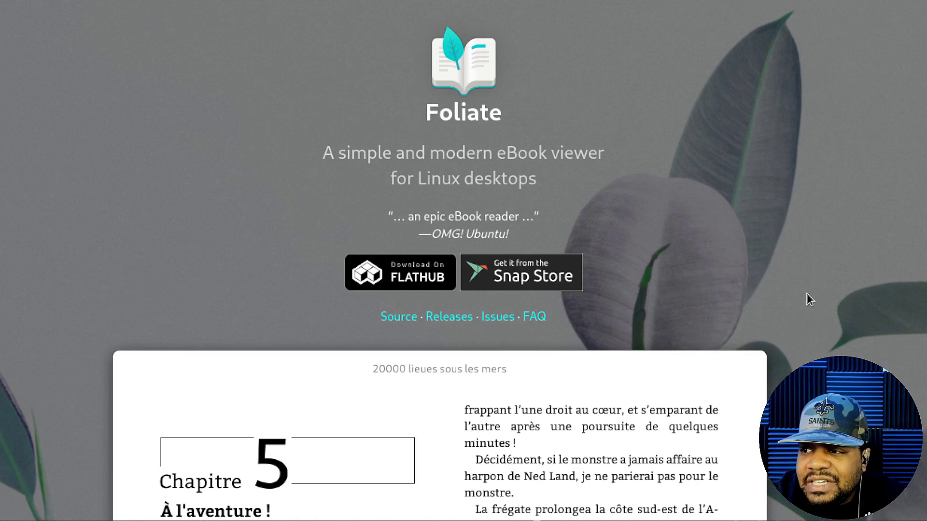
# Scroll past the library screenshot and highlight the Beautiful Pages heading and its first feature
pyautogui.scroll(-3, 806, 294)
pyautogui.scroll(-4, 806, 299)
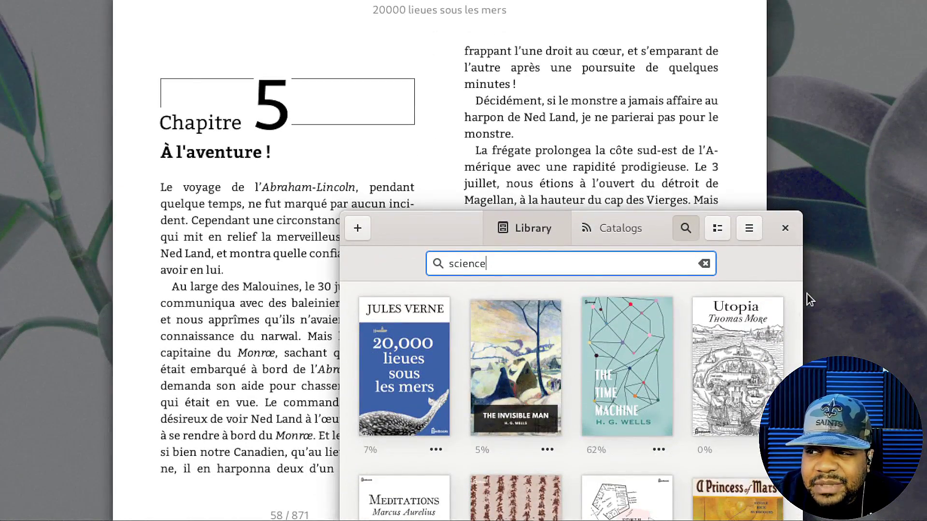
pyautogui.scroll(-3, 809, 299)
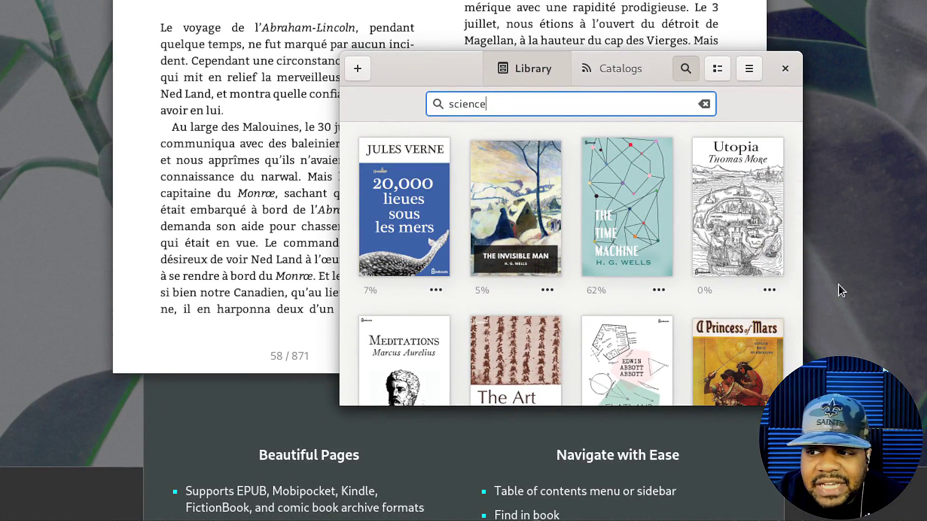
pyautogui.scroll(-4, 841, 290)
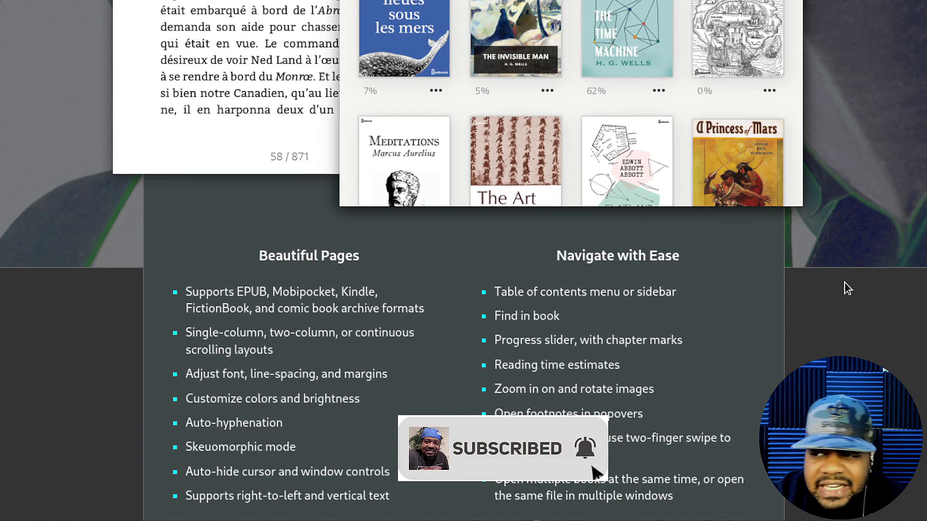
pyautogui.scroll(-1, 851, 286)
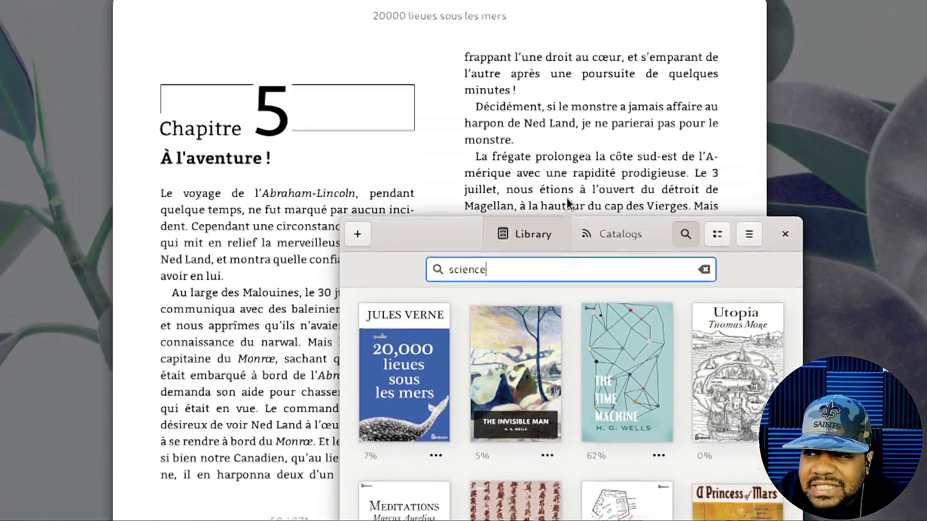
pyautogui.scroll(1, 393, 167)
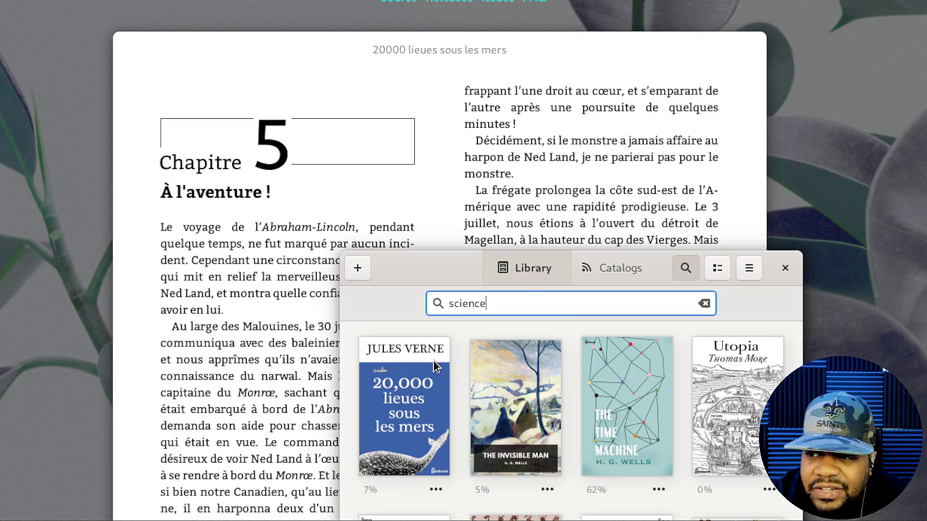
pyautogui.scroll(-4, 434, 367)
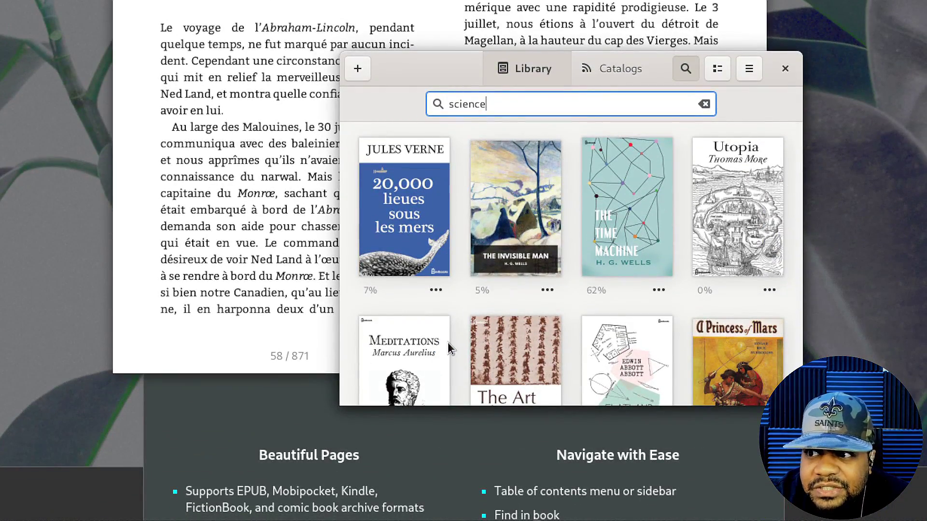
pyautogui.scroll(-2, 456, 339)
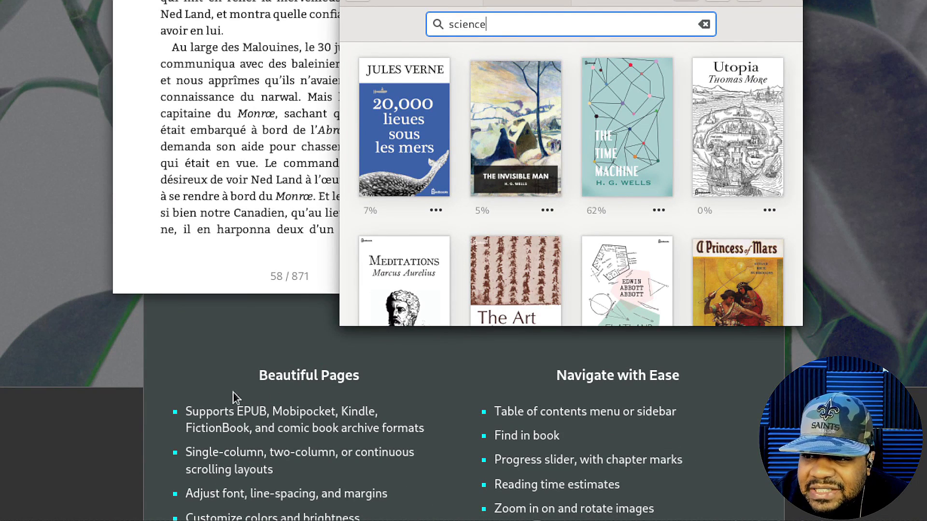
pyautogui.scroll(-2, 282, 400)
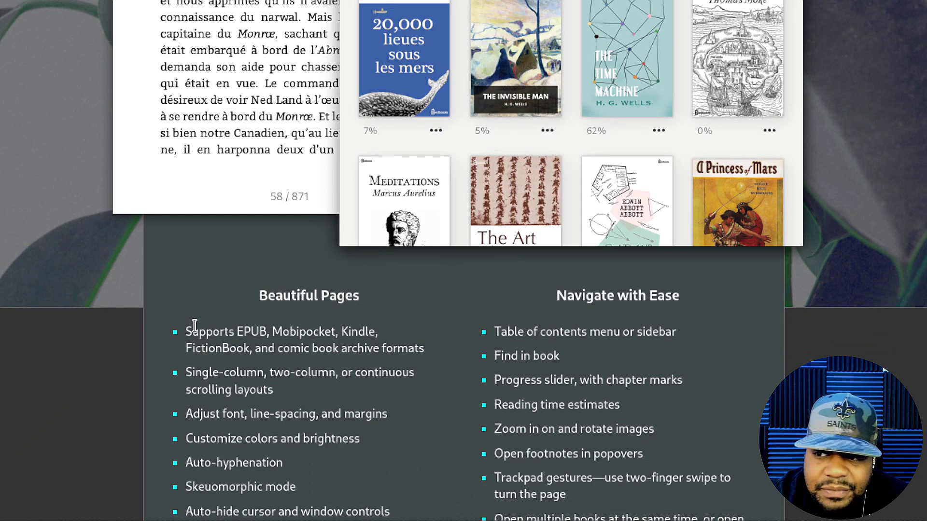
pyautogui.moveTo(249, 295); pyautogui.dragTo(379, 337)
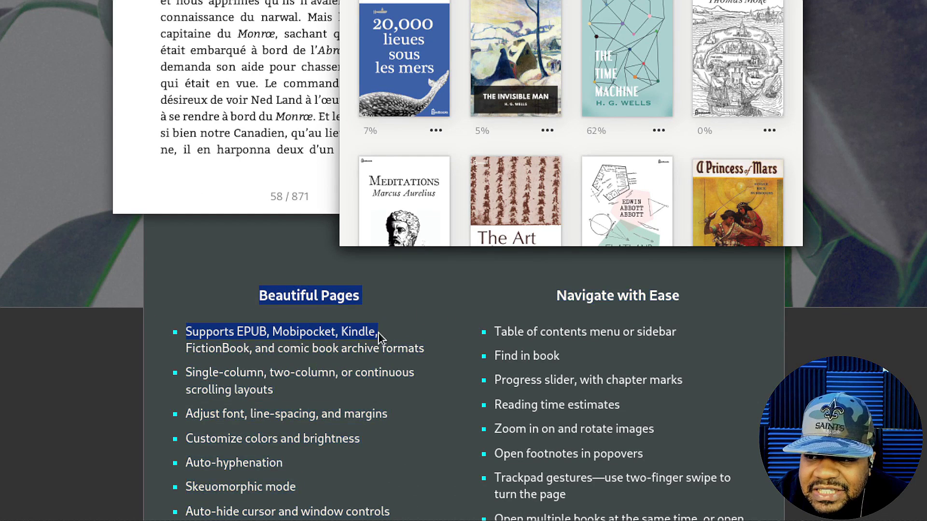
# Clear the highlight, select the 'Skeuomorphic mode' feature, then scroll to Bookmarks & Annotations and Nifty Tools
pyautogui.click(237, 337)
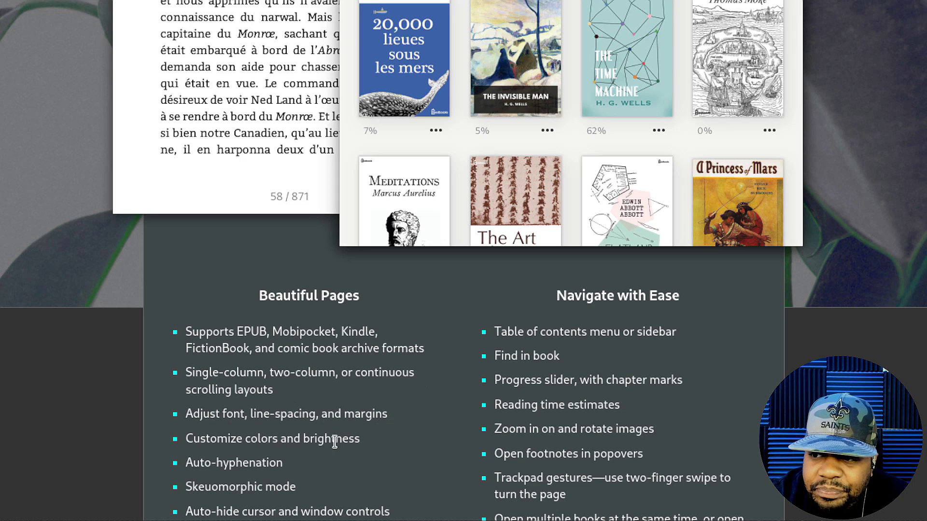
pyautogui.scroll(-3, 317, 388)
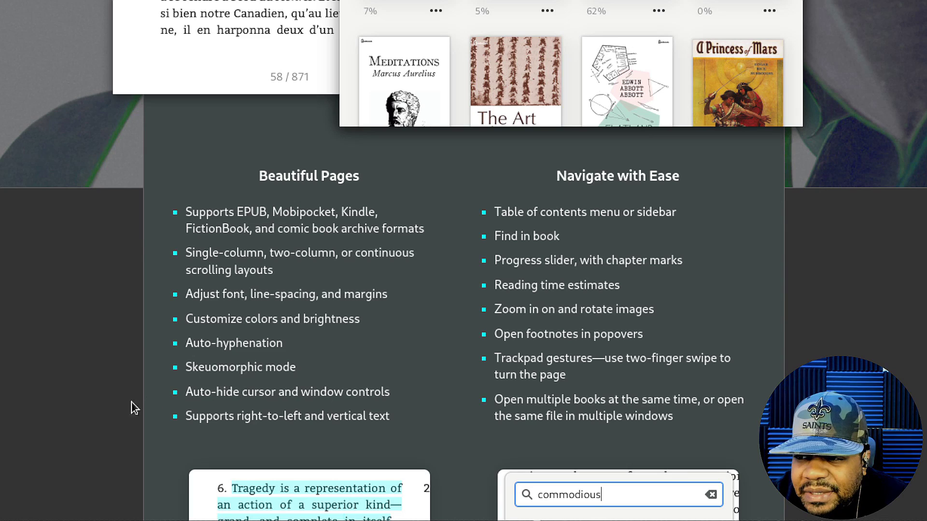
pyautogui.moveTo(185, 371); pyautogui.dragTo(305, 373)
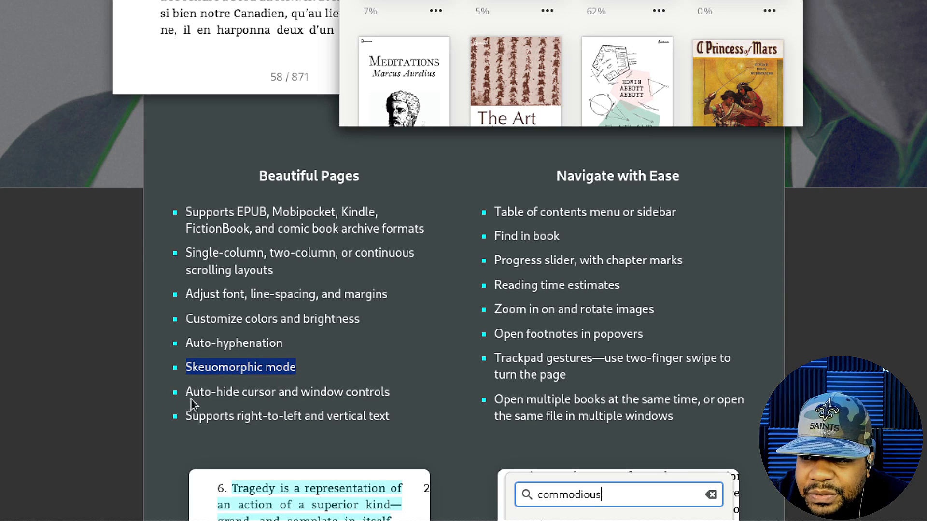
pyautogui.scroll(-3, 362, 379)
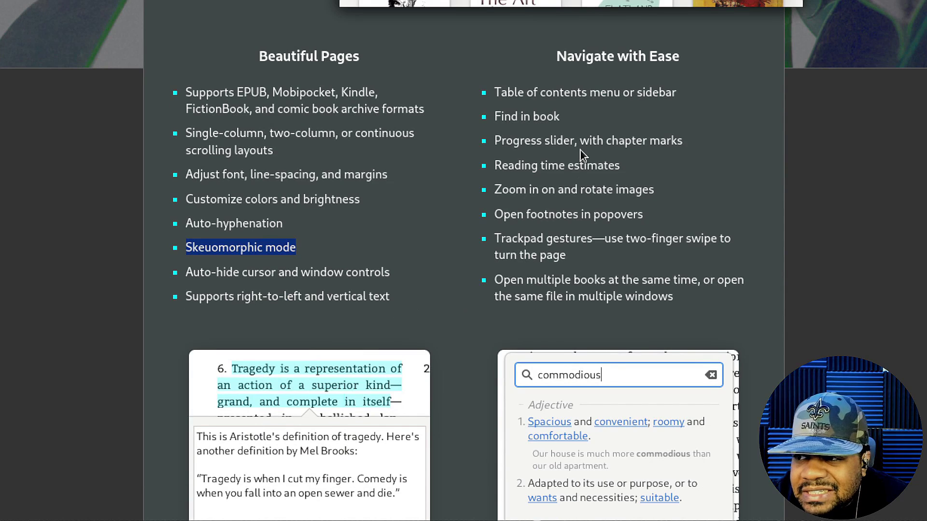
pyautogui.scroll(-5, 331, 240)
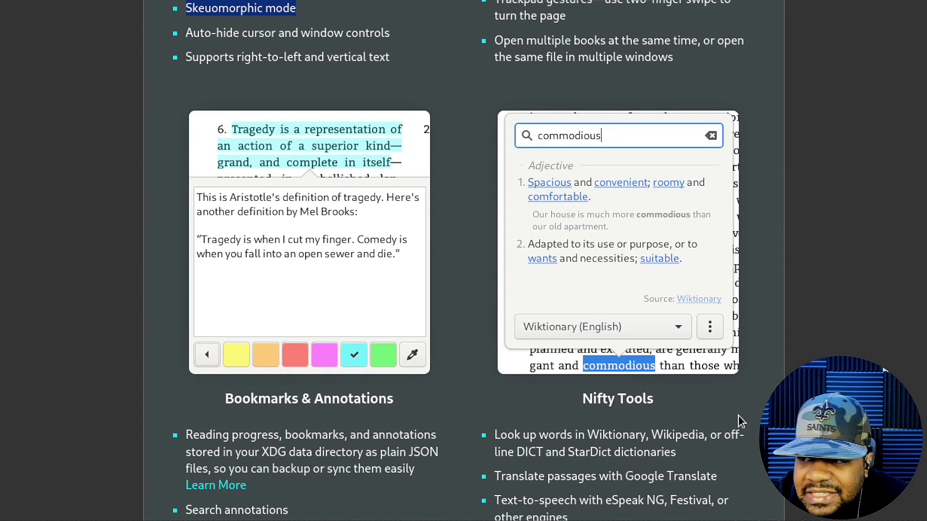
pyautogui.scroll(-3, 456, 314)
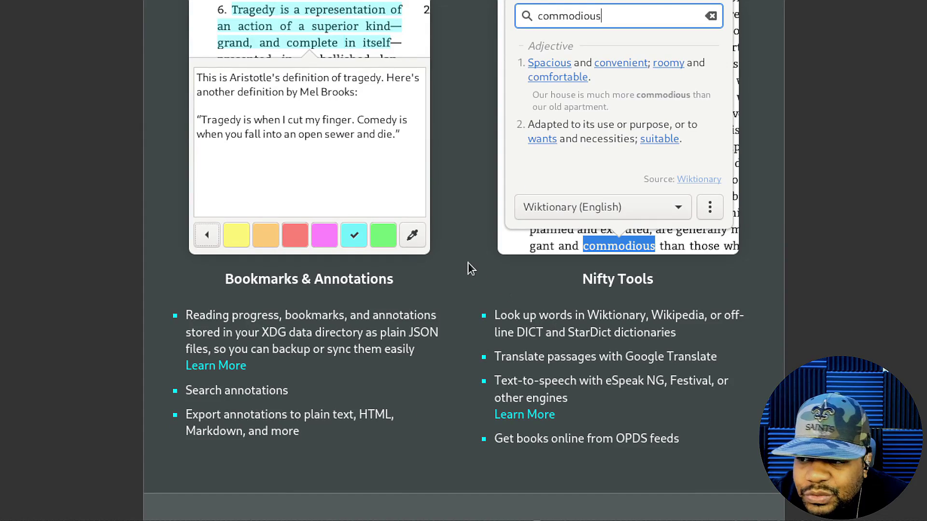
# Scroll to Get Foliate and highlight the Distribution packages heading and the Fedora dnf install command
pyautogui.scroll(-3, 469, 268)
pyautogui.scroll(-2, 470, 269)
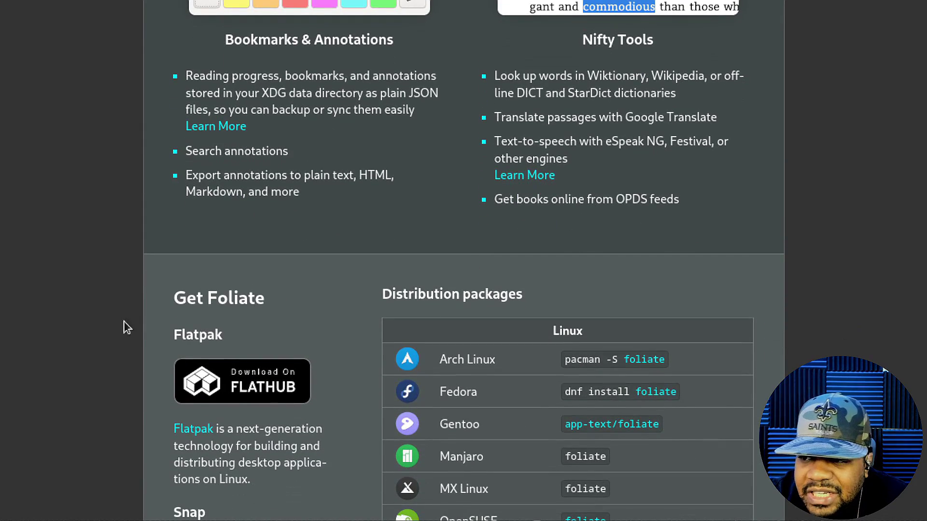
pyautogui.scroll(-3, 223, 269)
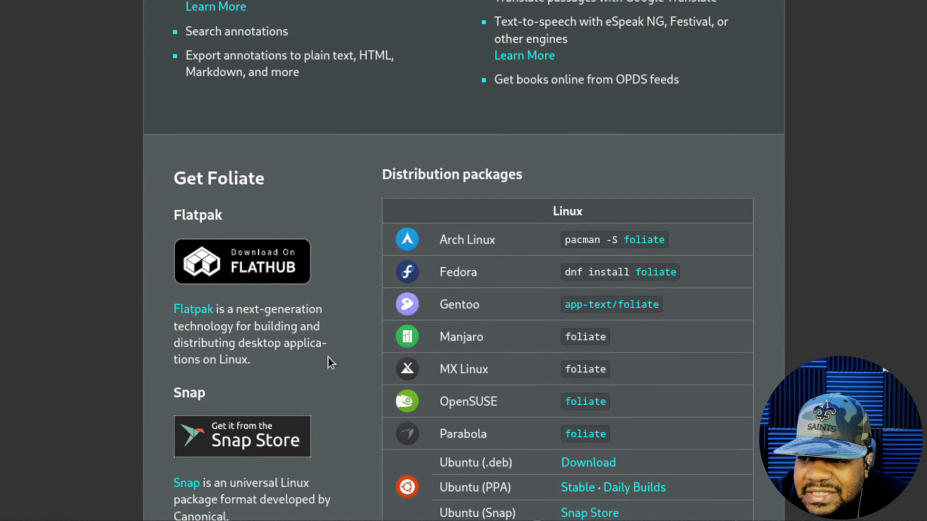
pyautogui.scroll(-3, 324, 363)
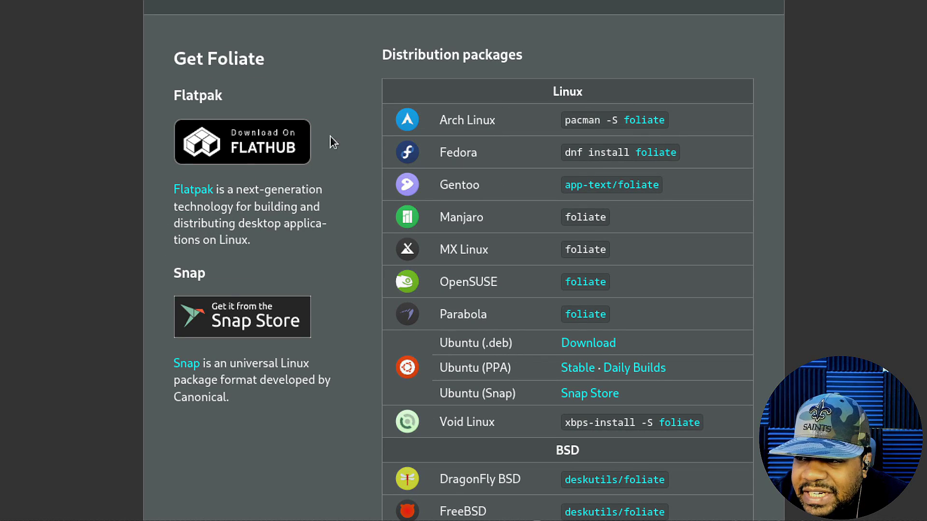
pyautogui.moveTo(373, 50); pyautogui.dragTo(579, 54)
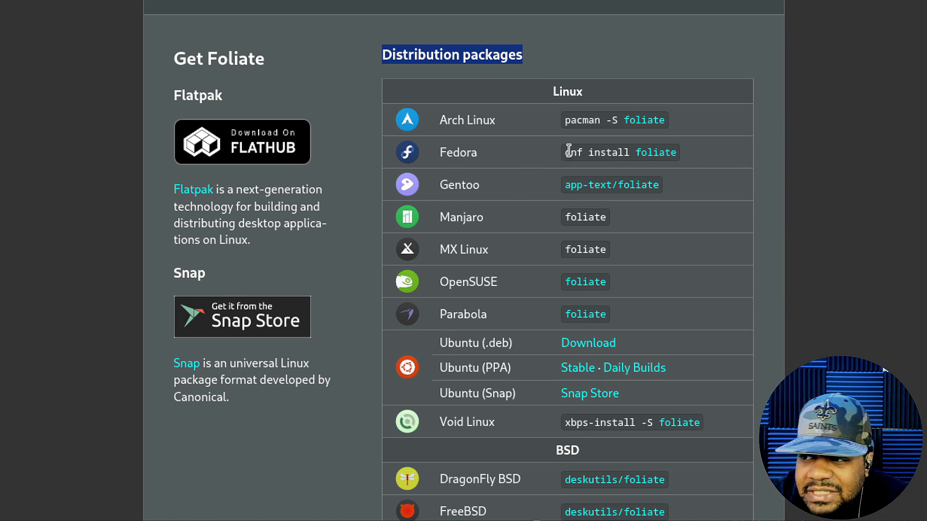
pyautogui.moveTo(567, 152); pyautogui.dragTo(632, 153)
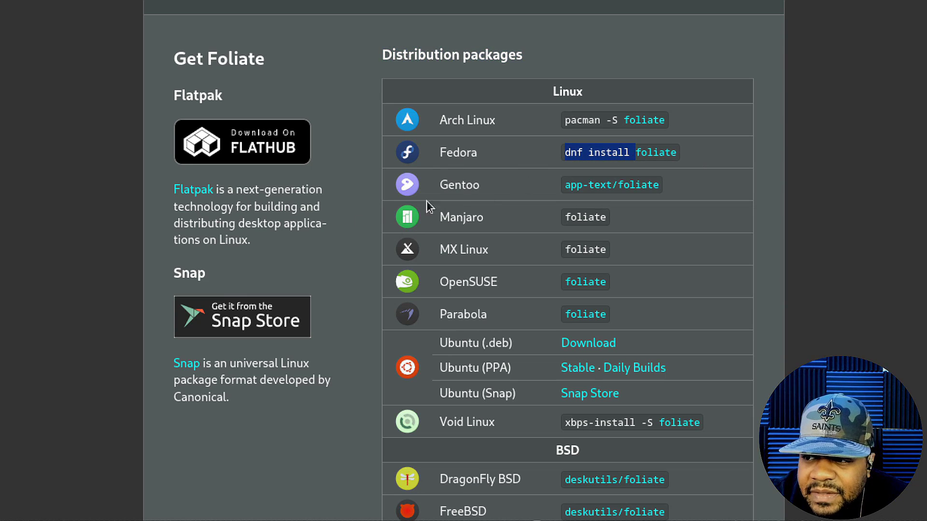
# Scroll past the BSD package rows to the manual installation from source section
pyautogui.scroll(-1, 446, 212)
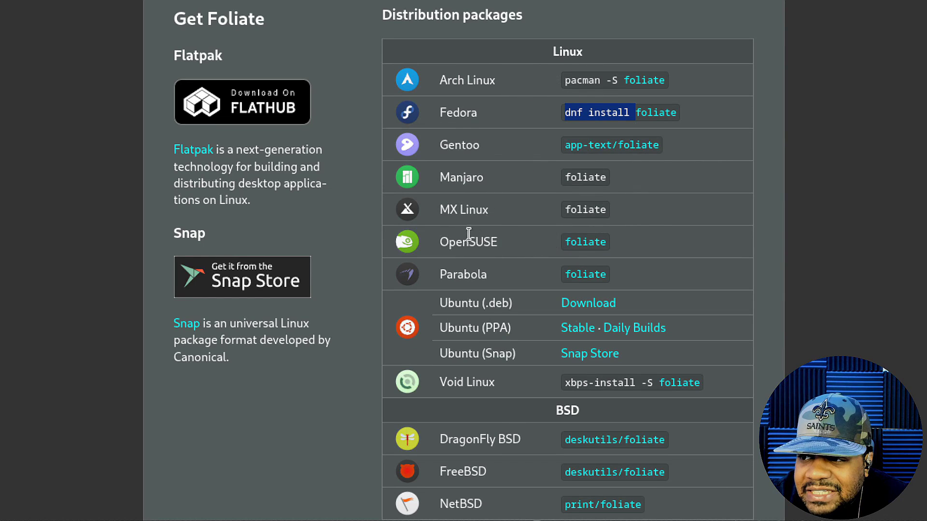
pyautogui.scroll(-3, 515, 251)
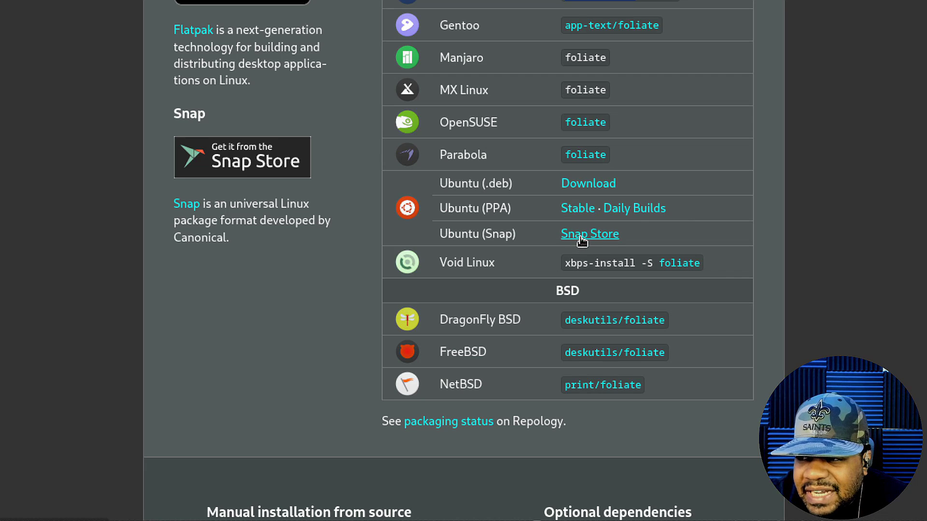
pyautogui.scroll(-3, 544, 232)
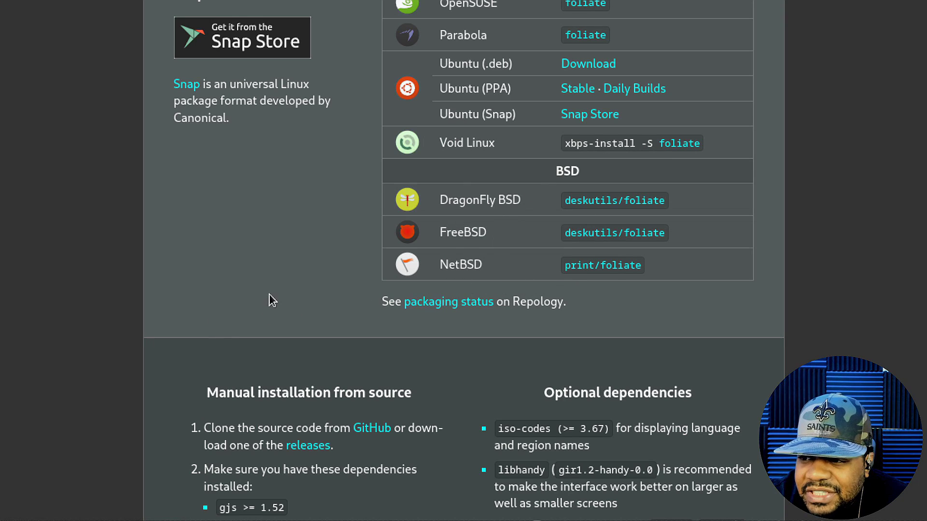
# Scroll down to the install commands, then back up the Foliate homepage
pyautogui.scroll(-2, 357, 291)
pyautogui.scroll(-2, 341, 256)
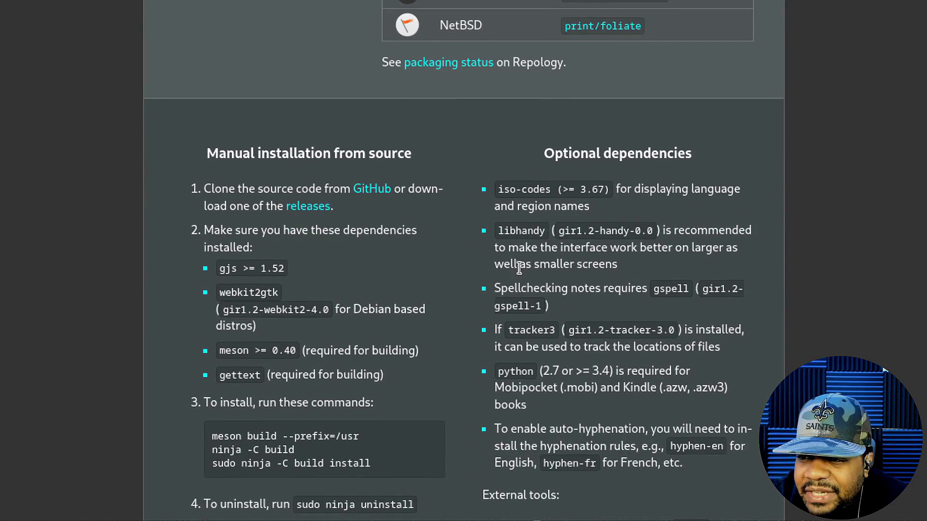
pyautogui.scroll(-4, 465, 299)
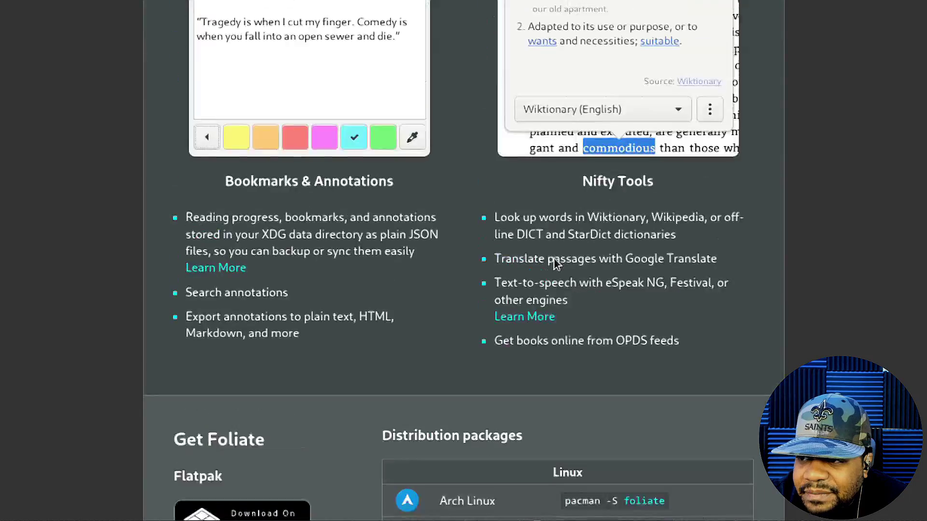
pyautogui.scroll(10, 554, 261)
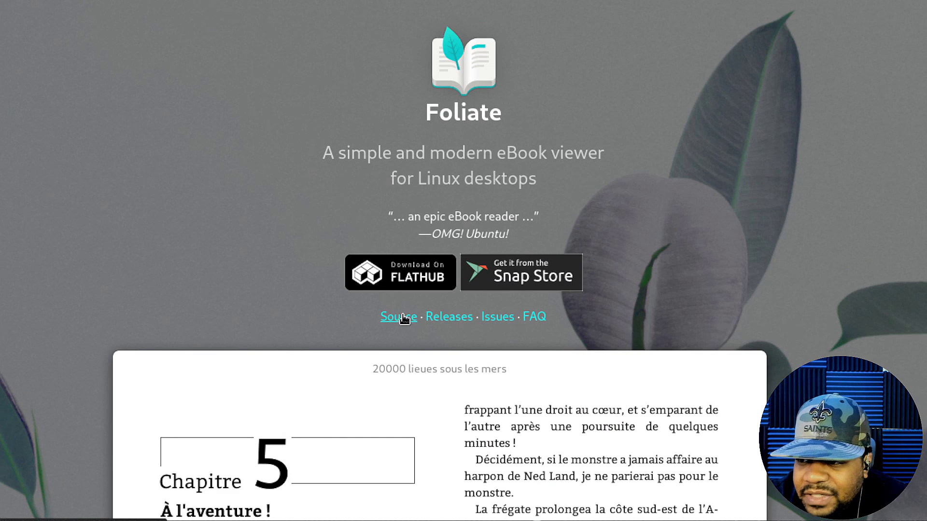
pyautogui.click(395, 318)
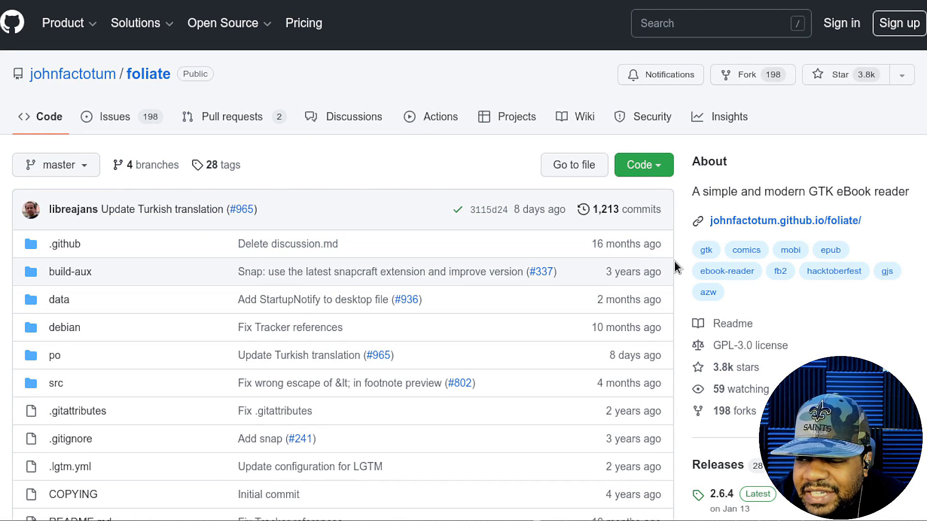
pyautogui.scroll(-4, 682, 265)
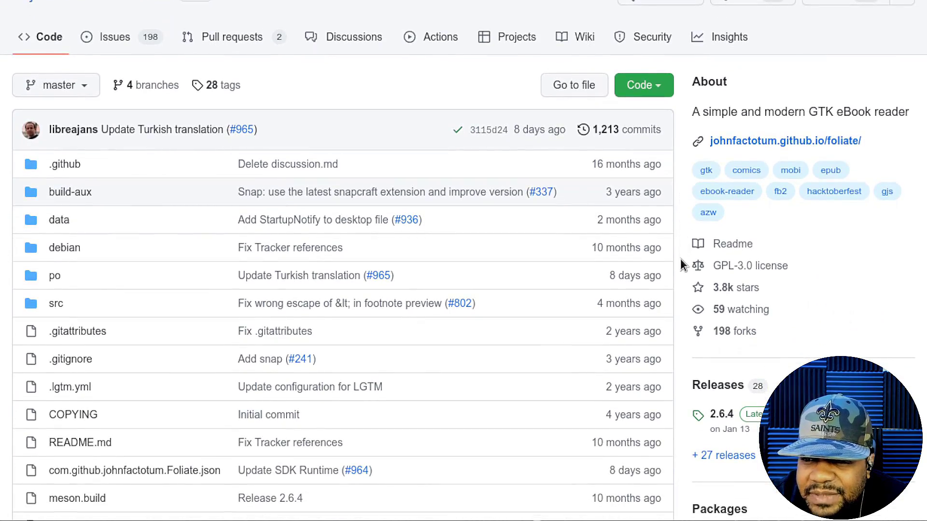
pyautogui.scroll(-3, 681, 264)
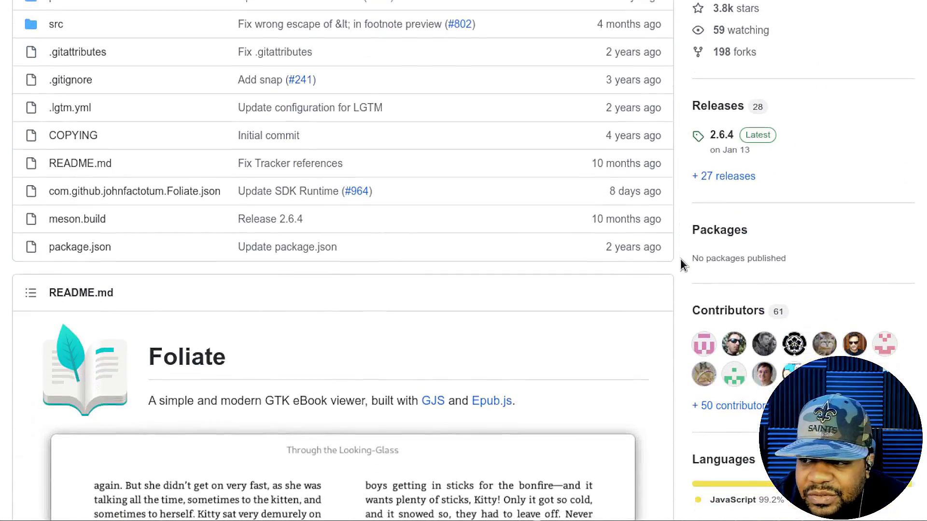
pyautogui.scroll(-5, 681, 264)
pyautogui.scroll(-15, 681, 260)
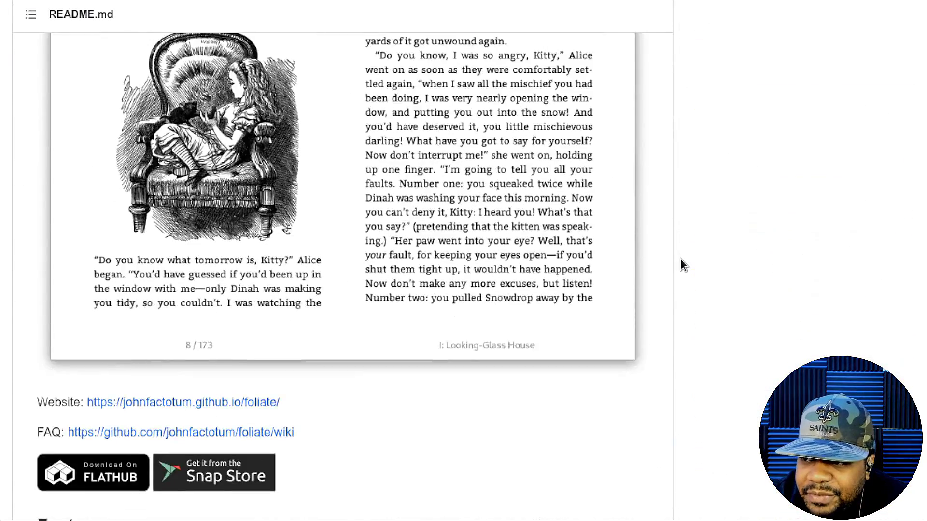
pyautogui.scroll(10, 680, 260)
pyautogui.scroll(13, 681, 261)
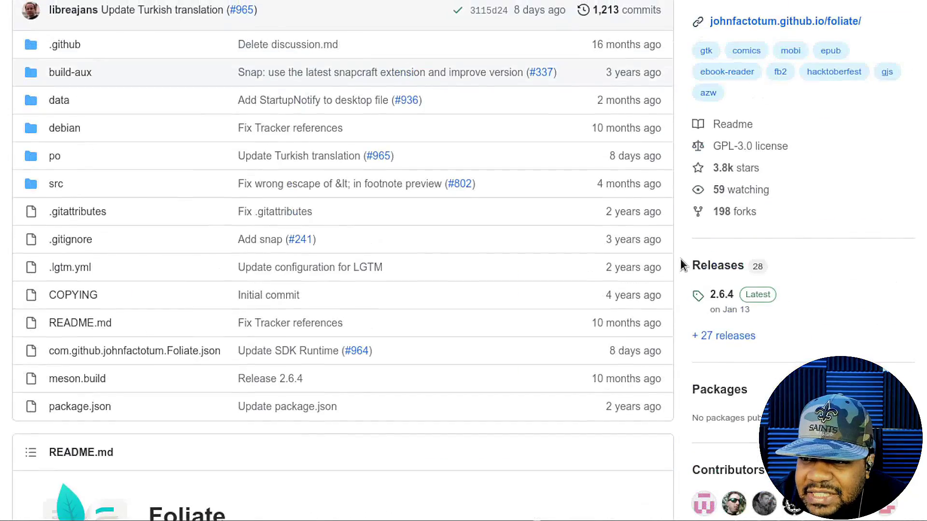
pyautogui.scroll(3, 193, 125)
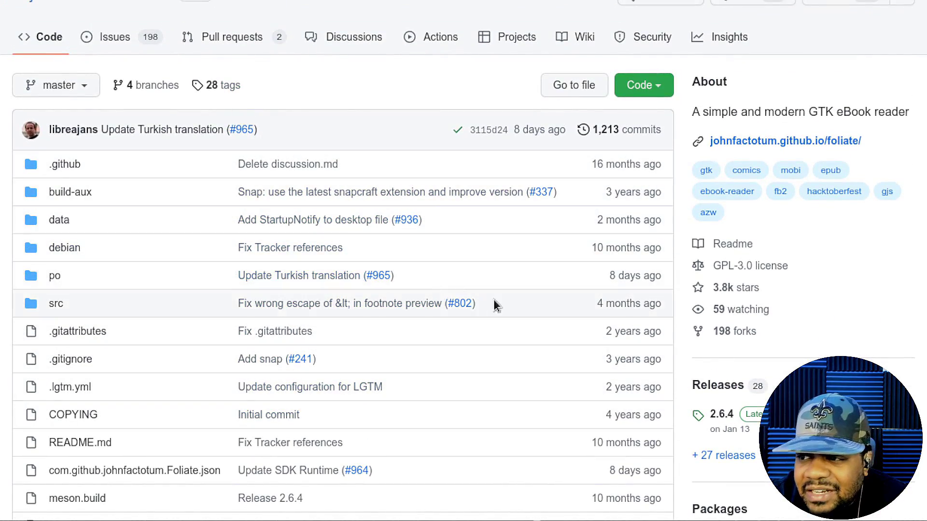
pyautogui.scroll(-3, 680, 327)
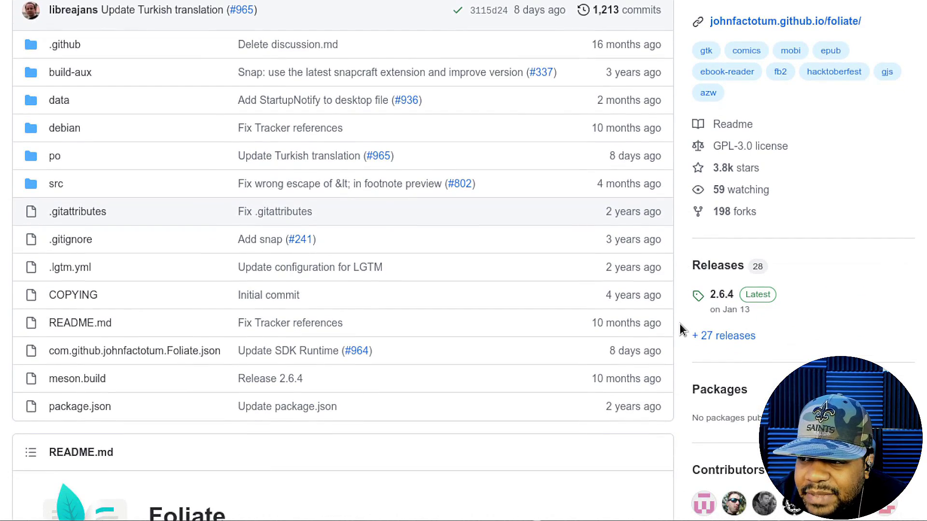
pyautogui.scroll(-5, 679, 328)
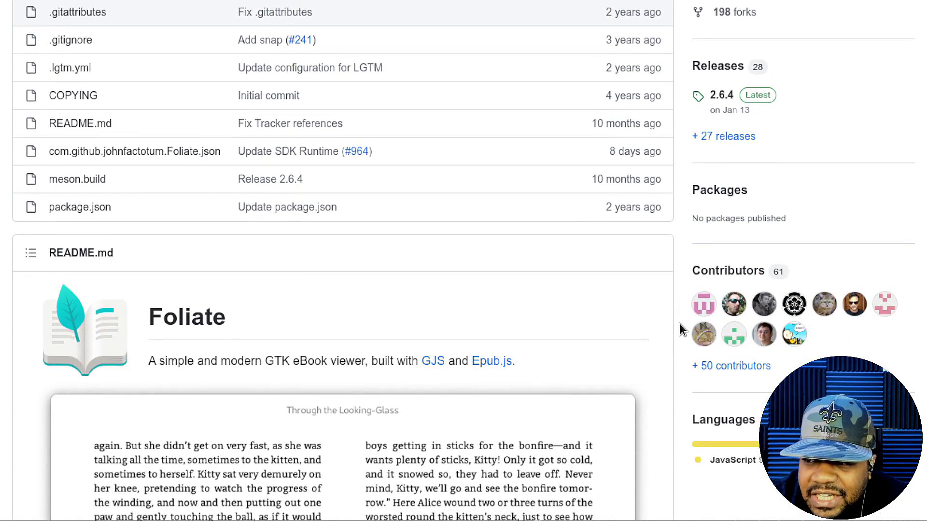
pyautogui.scroll(-7, 680, 323)
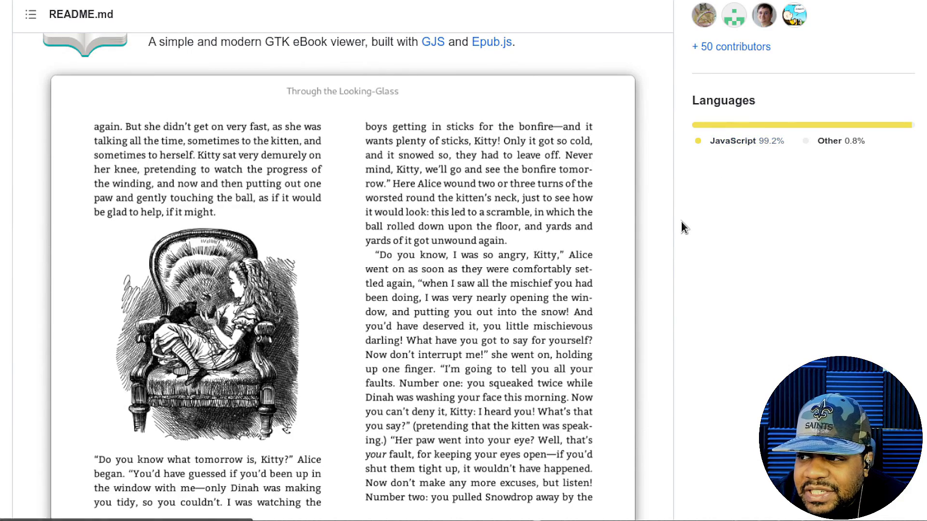
pyautogui.scroll(-10, 666, 236)
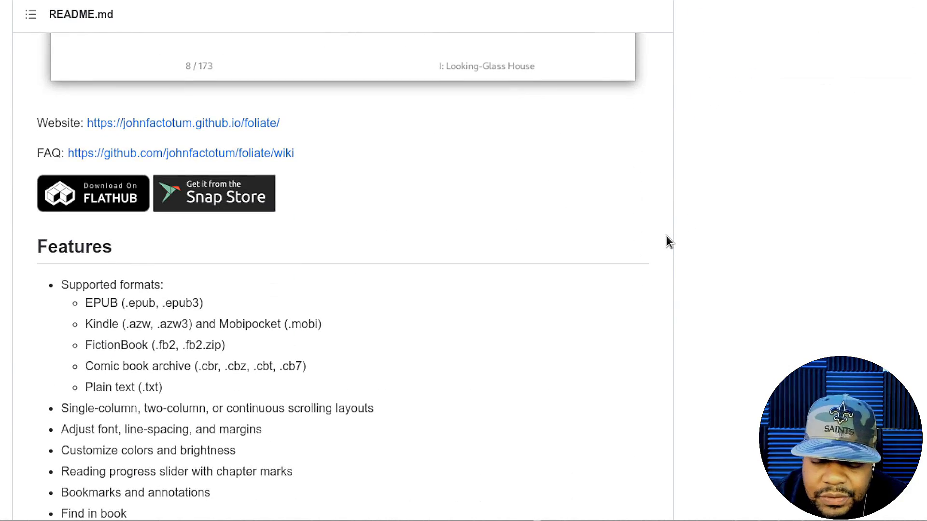
pyautogui.scroll(-3, 666, 236)
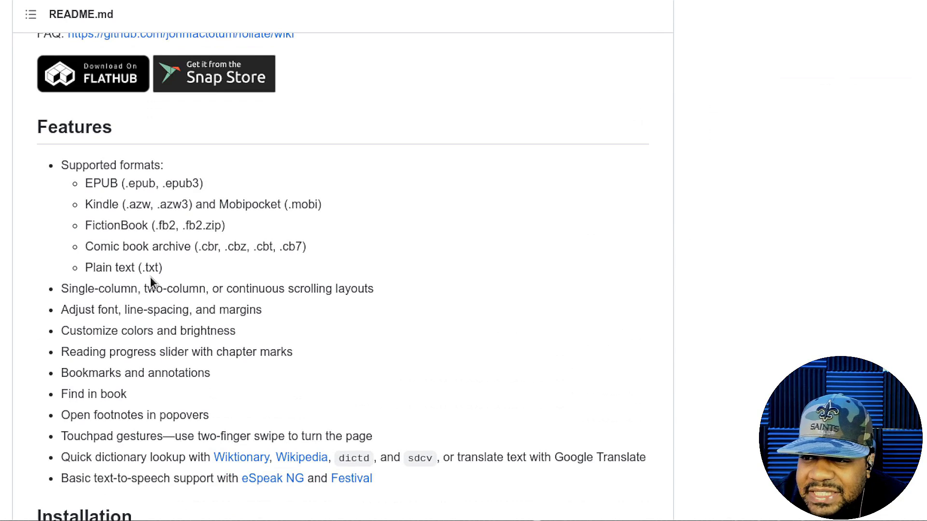
pyautogui.moveTo(162, 268); pyautogui.dragTo(71, 187)
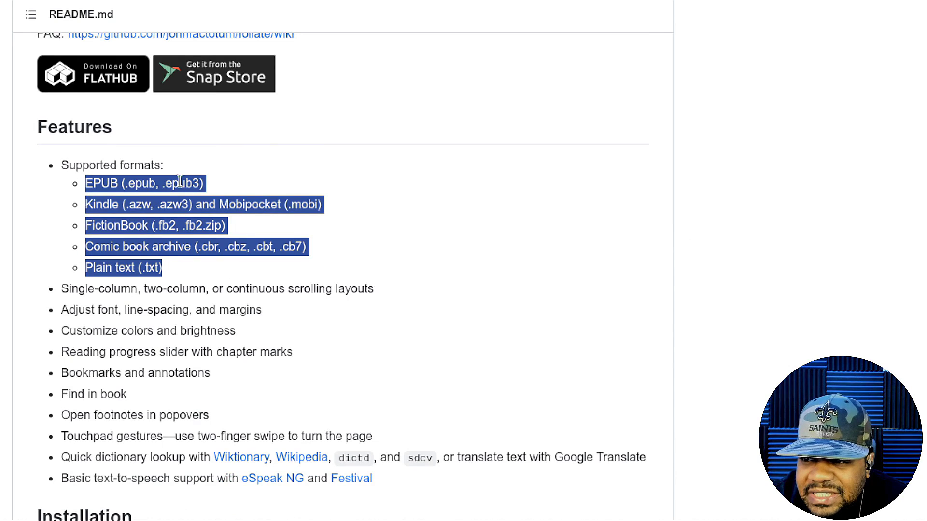
pyautogui.click(147, 188)
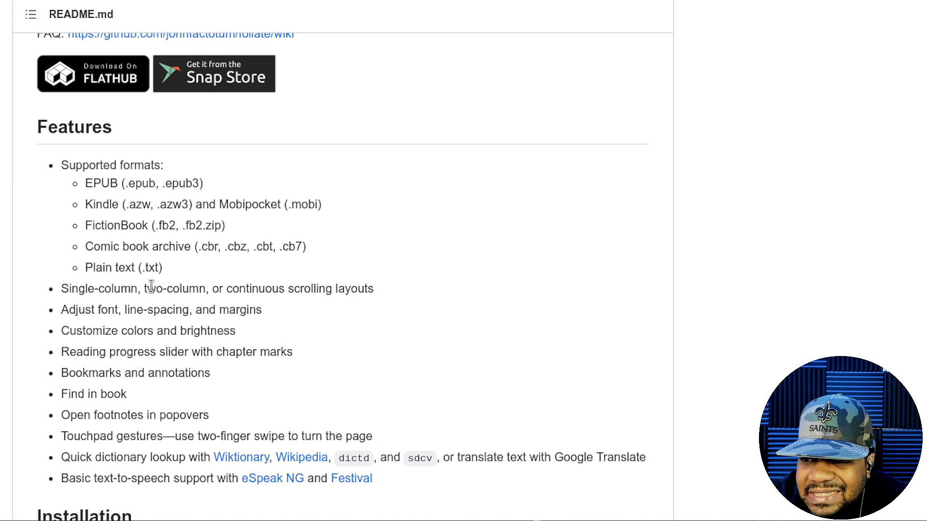
pyautogui.scroll(-3, 280, 285)
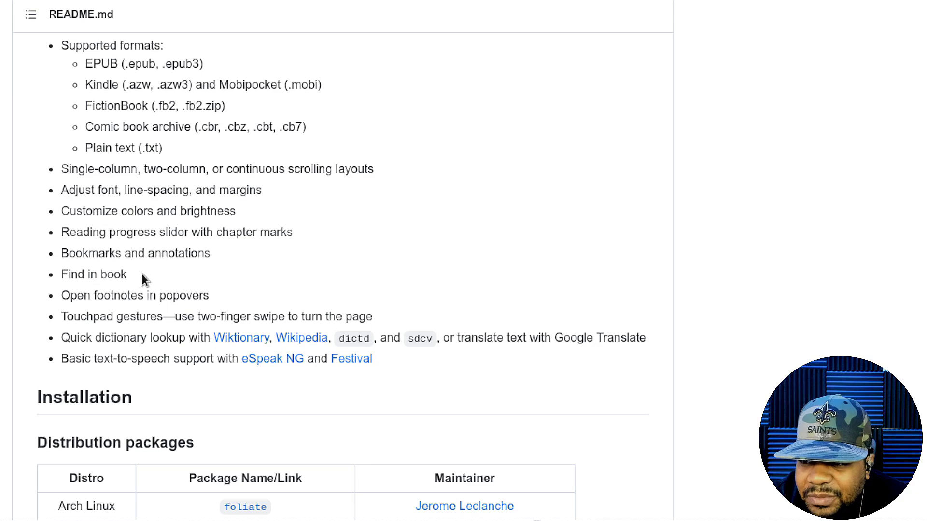
pyautogui.scroll(-3, 145, 188)
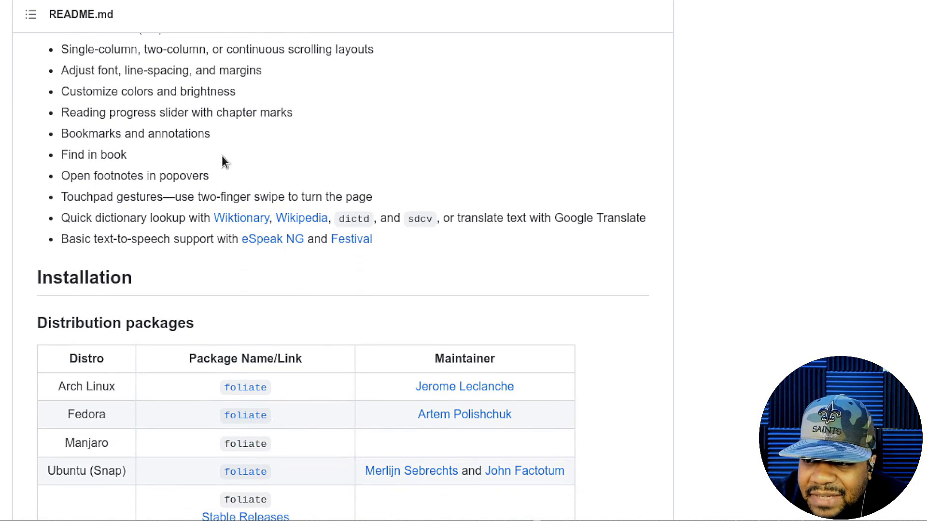
pyautogui.scroll(-10, 398, 316)
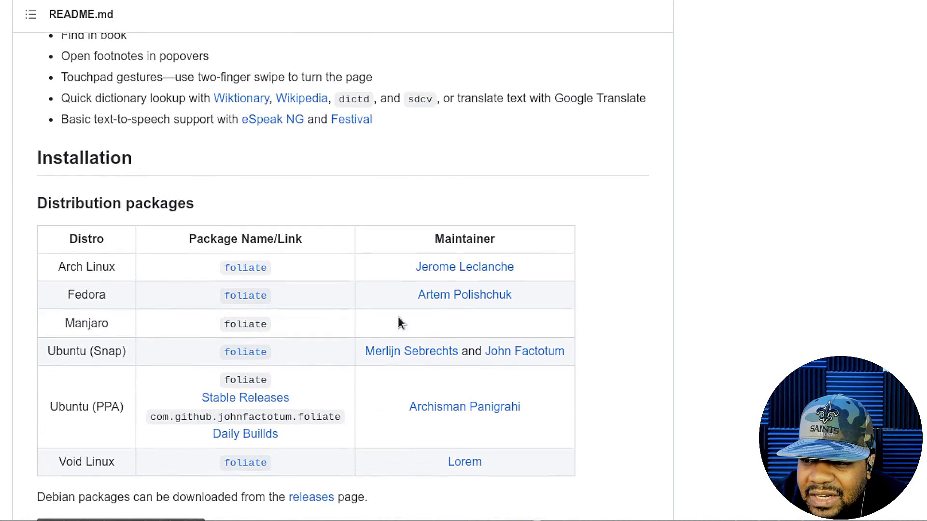
pyautogui.scroll(-20, 265, 323)
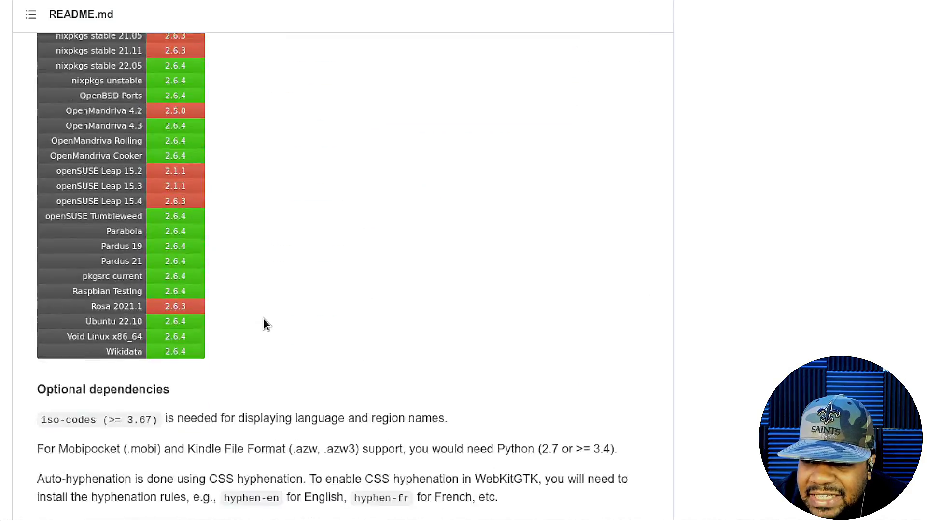
pyautogui.scroll(19, 267, 325)
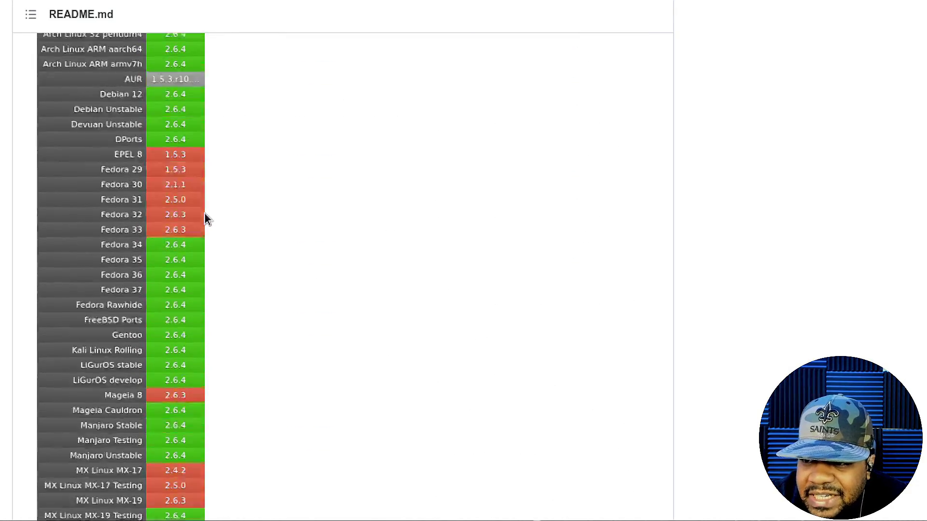
pyautogui.scroll(4, 110, 143)
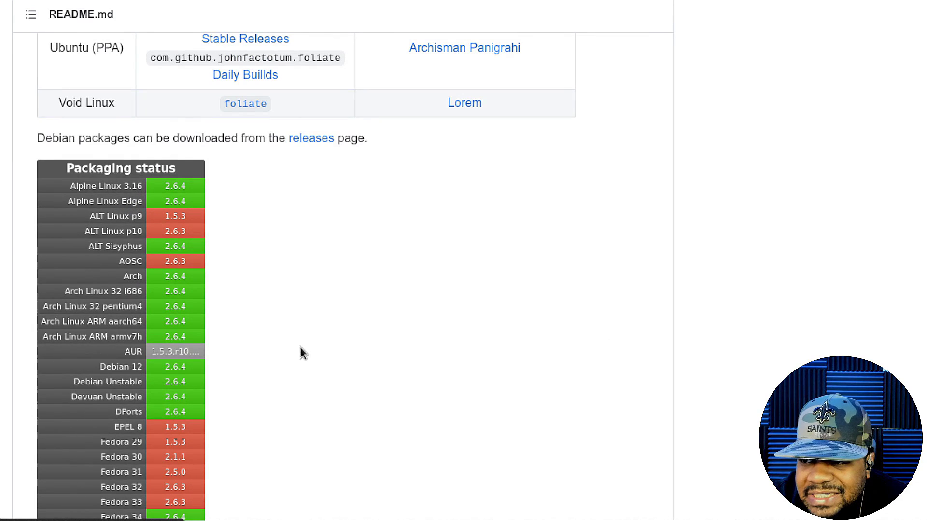
pyautogui.scroll(-10, 343, 315)
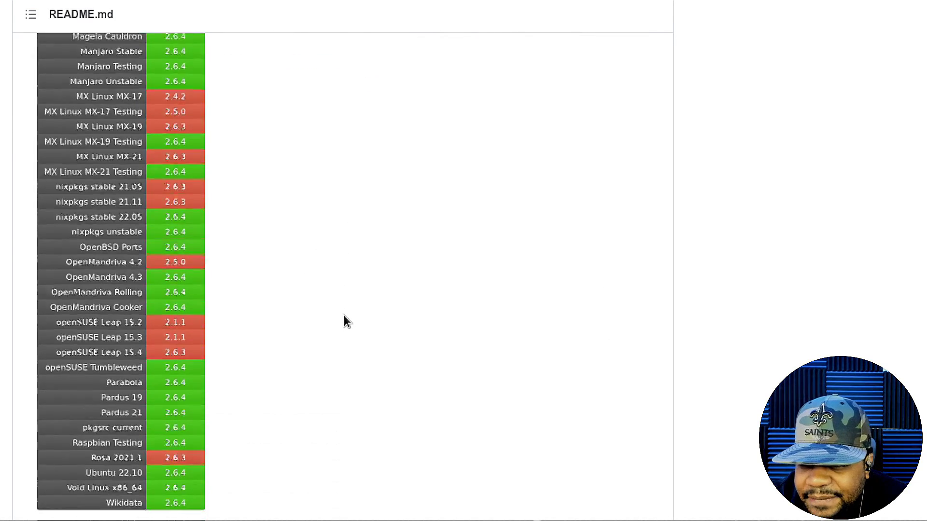
pyautogui.scroll(-8, 236, 296)
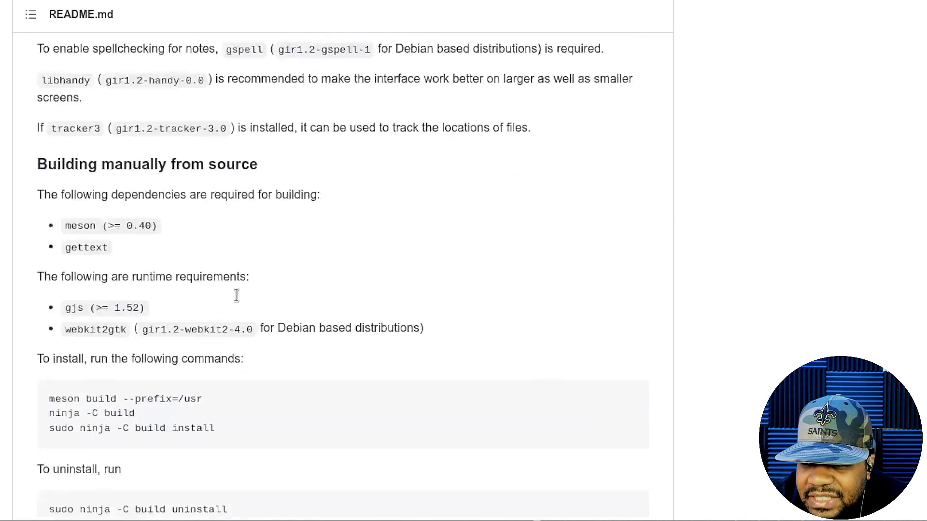
pyautogui.scroll(8, 291, 285)
pyautogui.scroll(15, 291, 285)
pyautogui.scroll(-7, 375, 306)
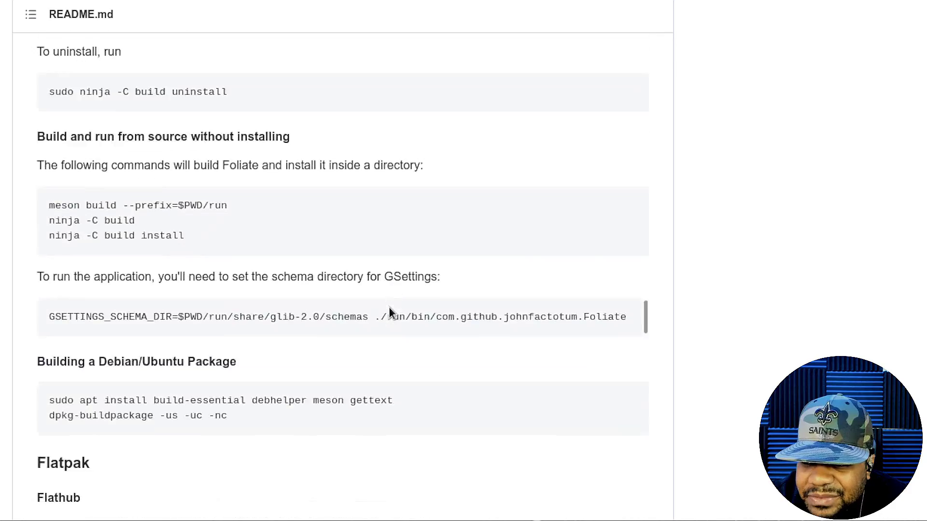
pyautogui.scroll(-10, 390, 311)
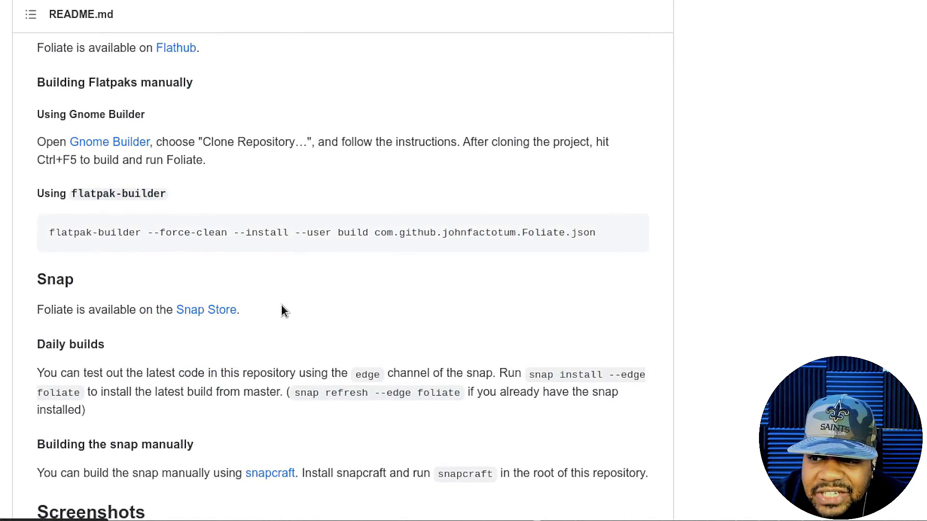
pyautogui.scroll(-10, 284, 311)
pyautogui.scroll(14, 283, 310)
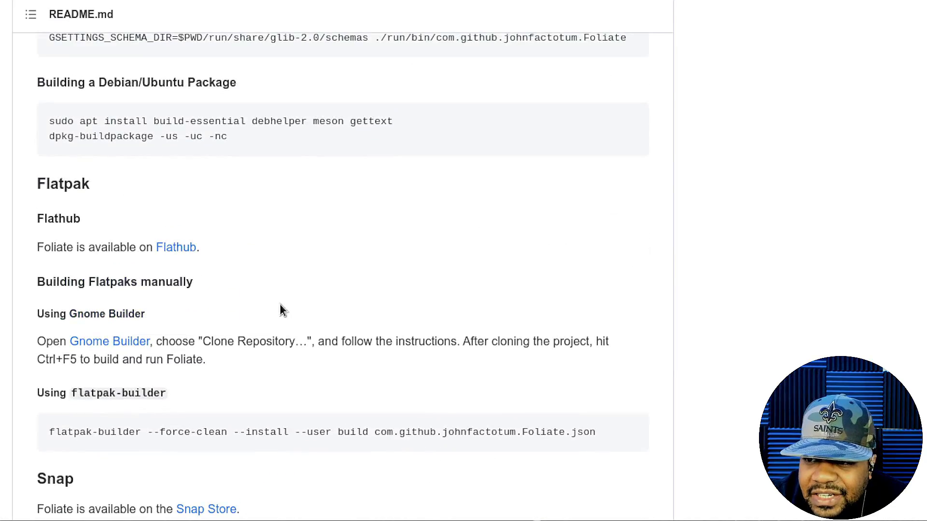
pyautogui.scroll(-3, 283, 309)
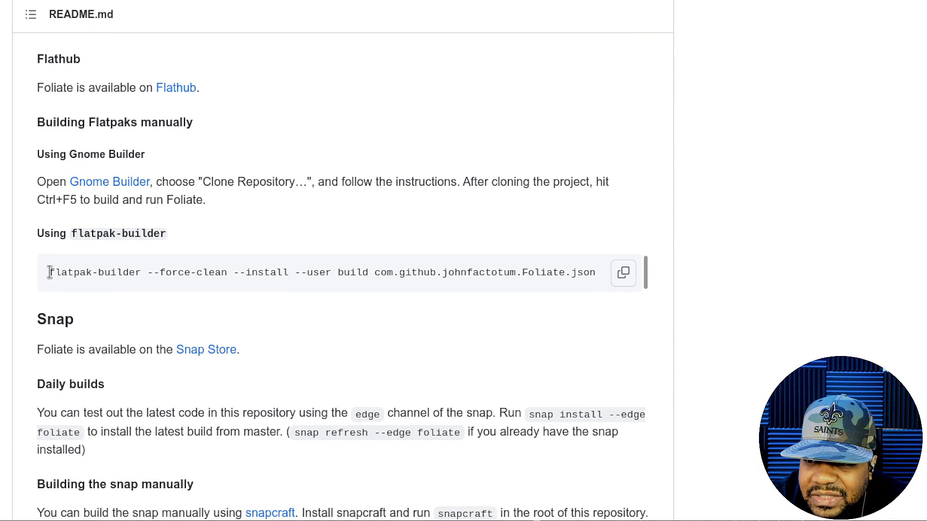
pyautogui.moveTo(50, 272); pyautogui.dragTo(290, 274)
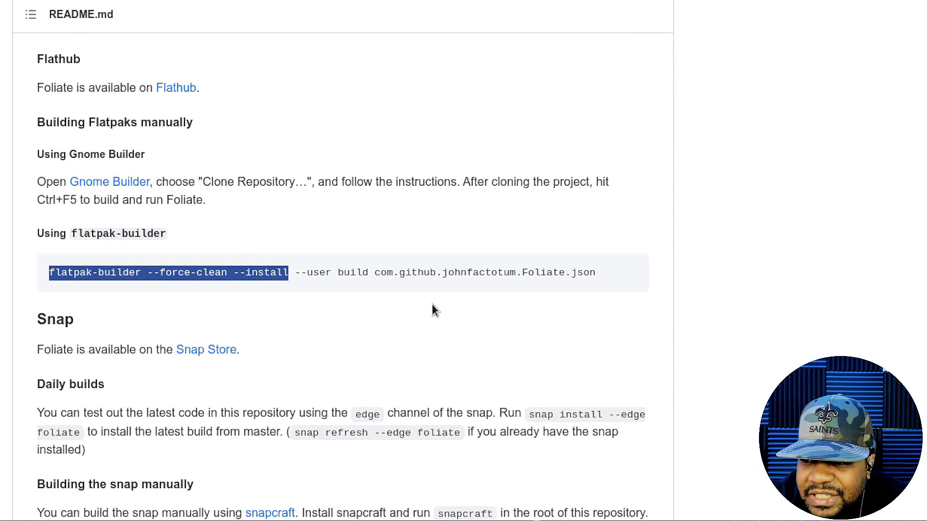
pyautogui.scroll(5, 389, 320)
pyautogui.scroll(-3, 389, 321)
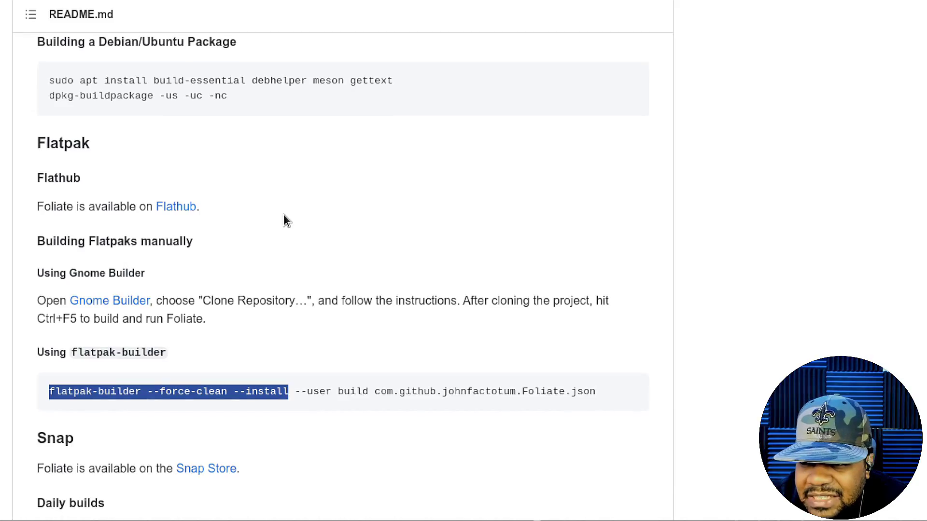
pyautogui.scroll(-15, 283, 216)
pyautogui.scroll(-3, 285, 217)
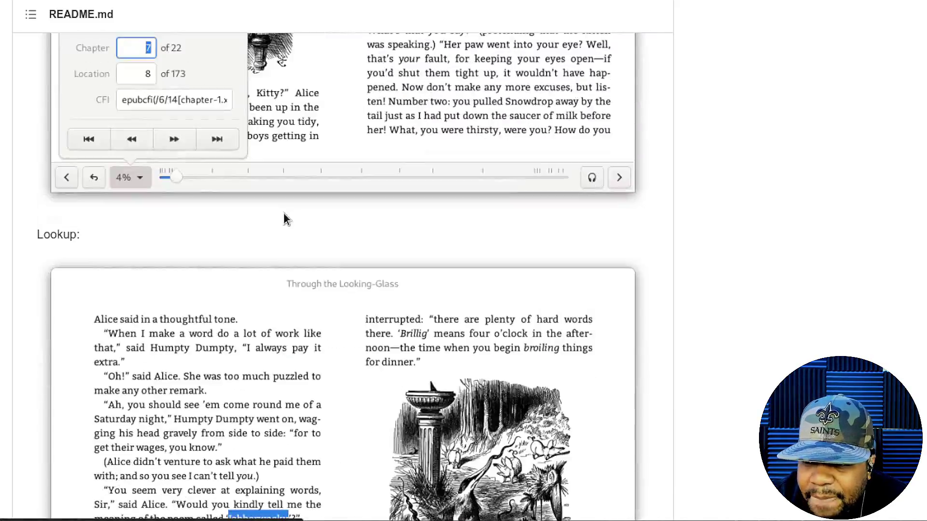
pyautogui.scroll(18, 284, 215)
pyautogui.scroll(20, 285, 214)
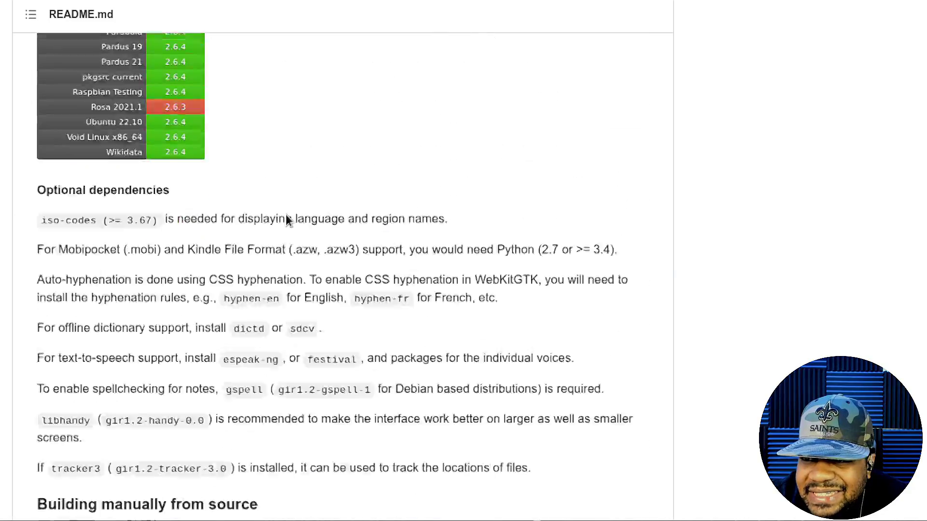
pyautogui.scroll(10, 291, 223)
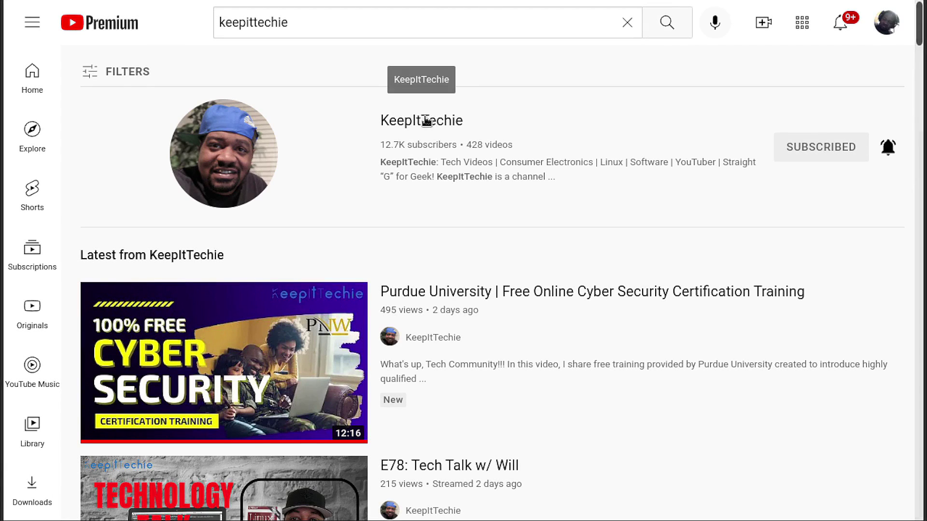
# Open the KeepItTechie channel page, look through its membership offer, then close it
pyautogui.click(392, 118)
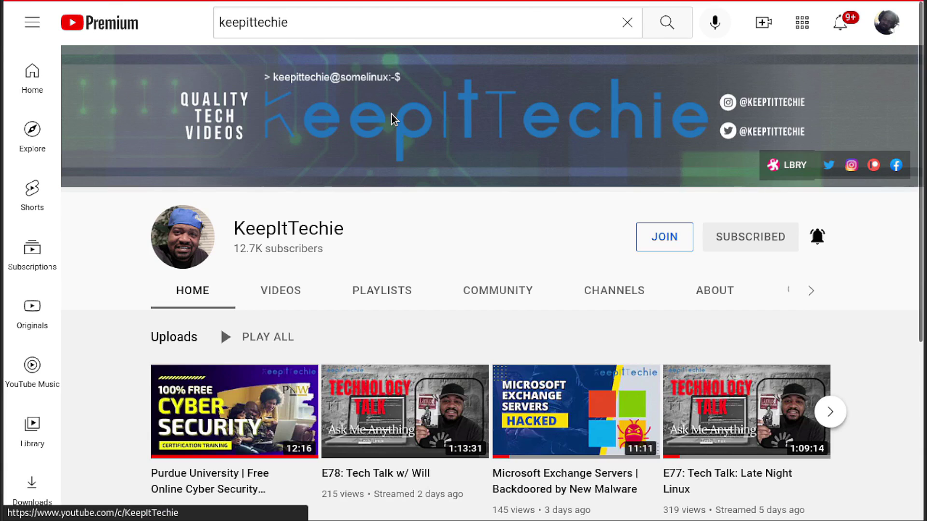
pyautogui.click(670, 237)
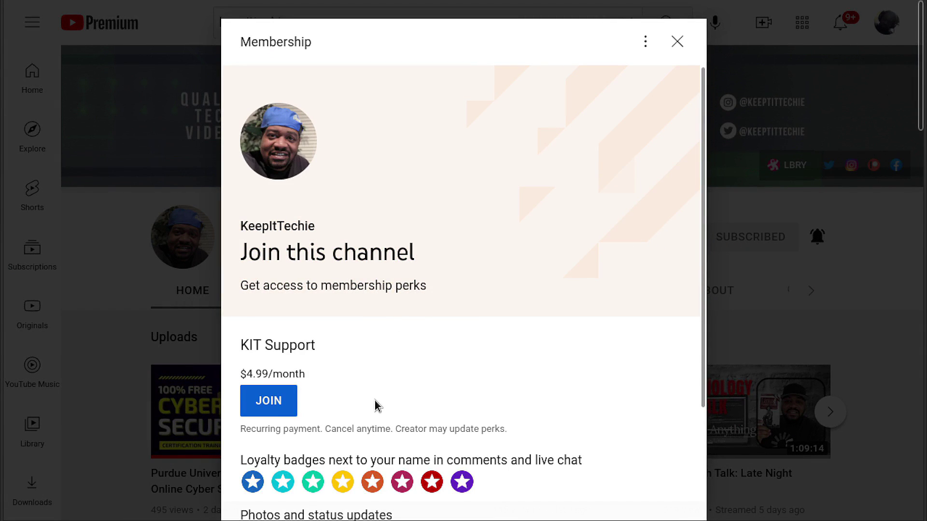
pyautogui.scroll(-4, 406, 414)
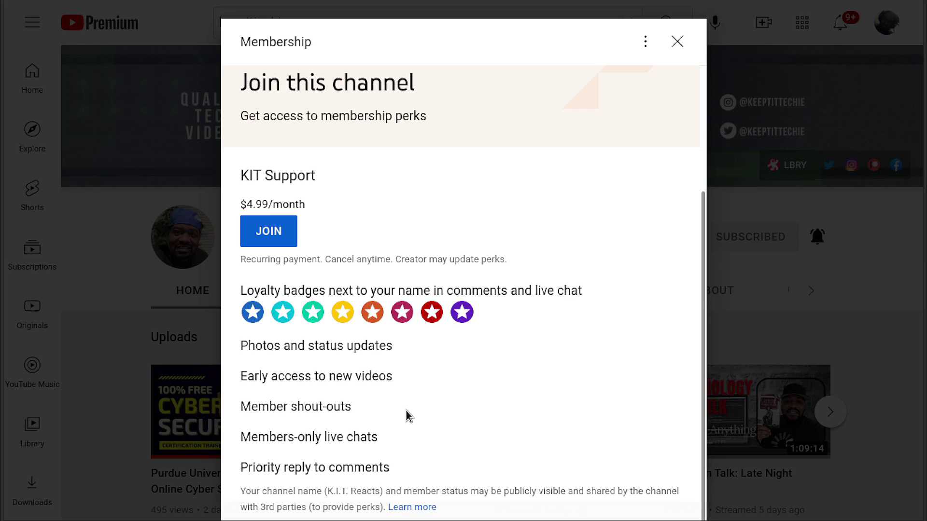
pyautogui.scroll(4, 406, 411)
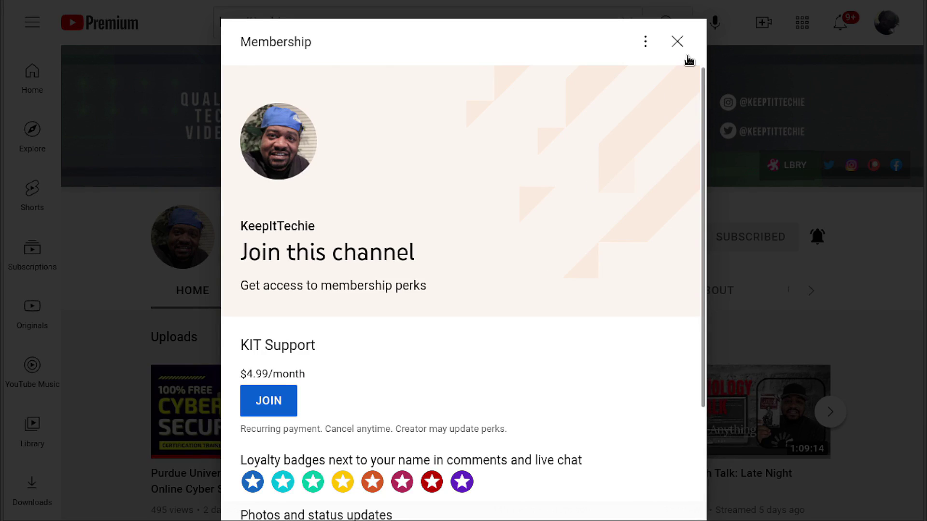
pyautogui.click(677, 43)
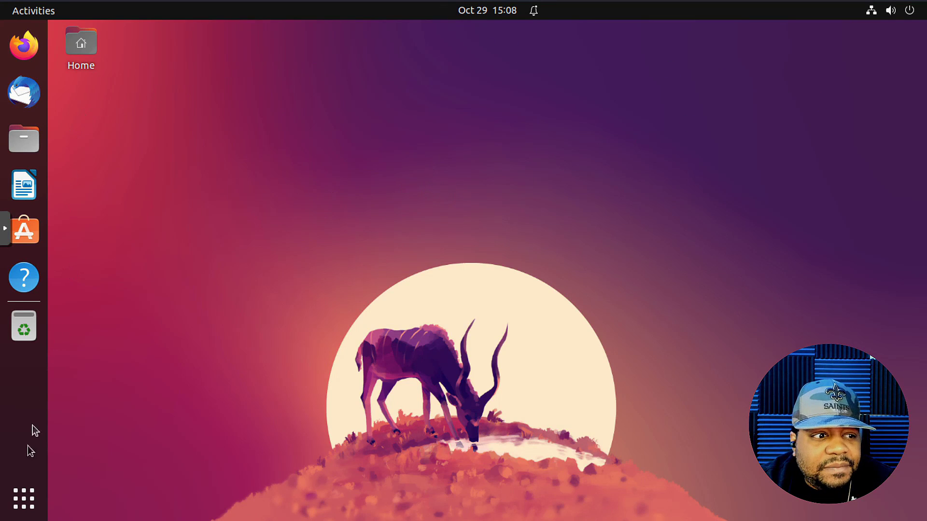
pyautogui.click(26, 495)
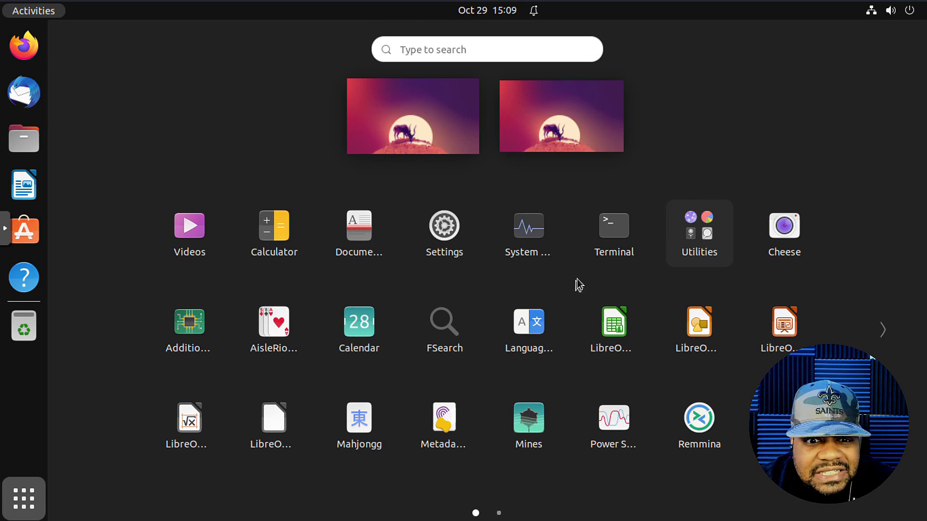
pyautogui.scroll(-1, 579, 390)
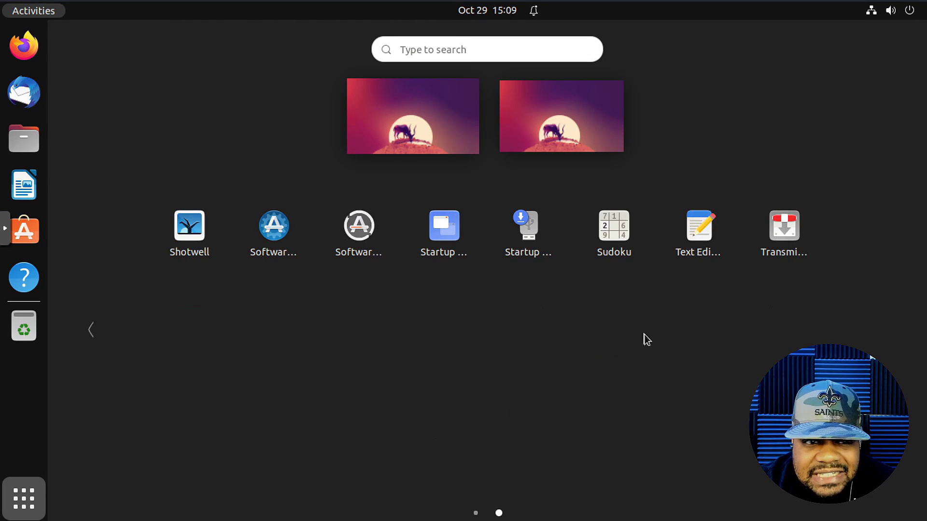
pyautogui.scroll(1, 213, 419)
pyautogui.click(20, 498)
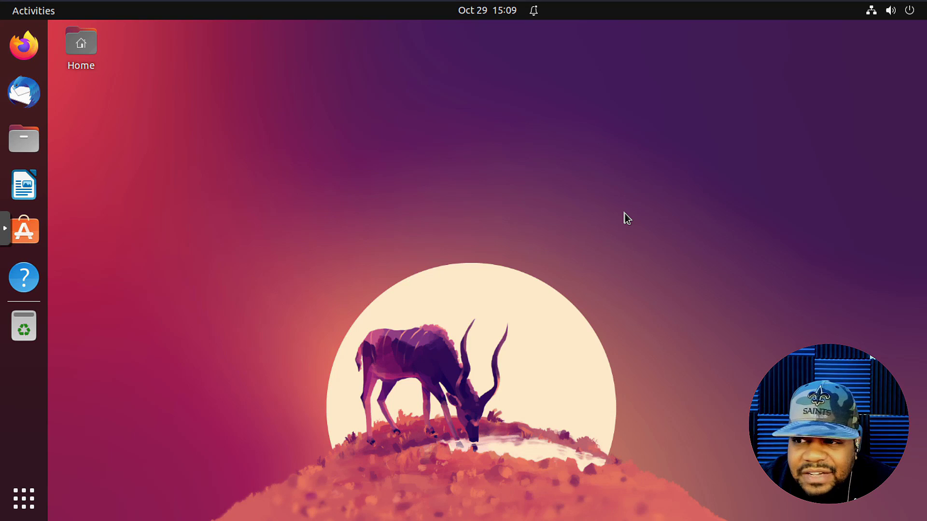
# Launch Ubuntu Software, move its window aside, and search the store for 'foliate'
pyautogui.click(32, 235)
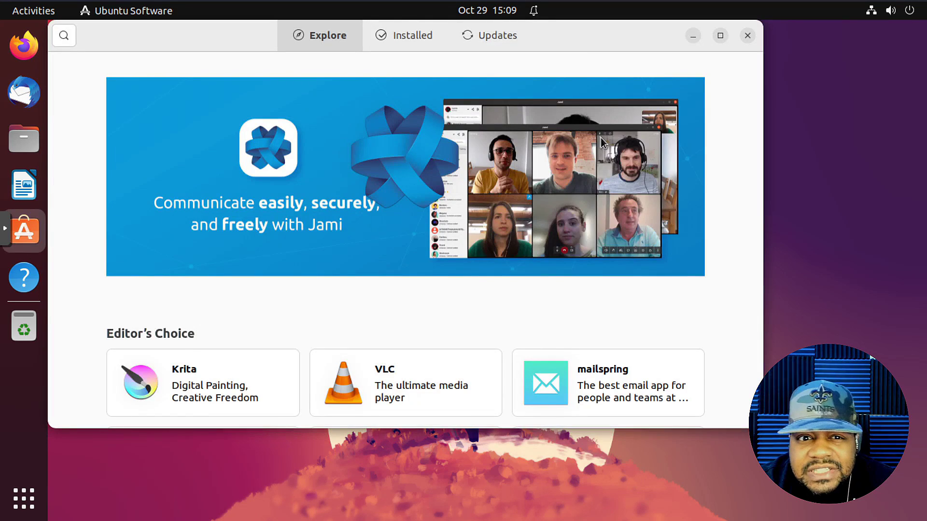
pyautogui.moveTo(559, 36); pyautogui.dragTo(616, 82)
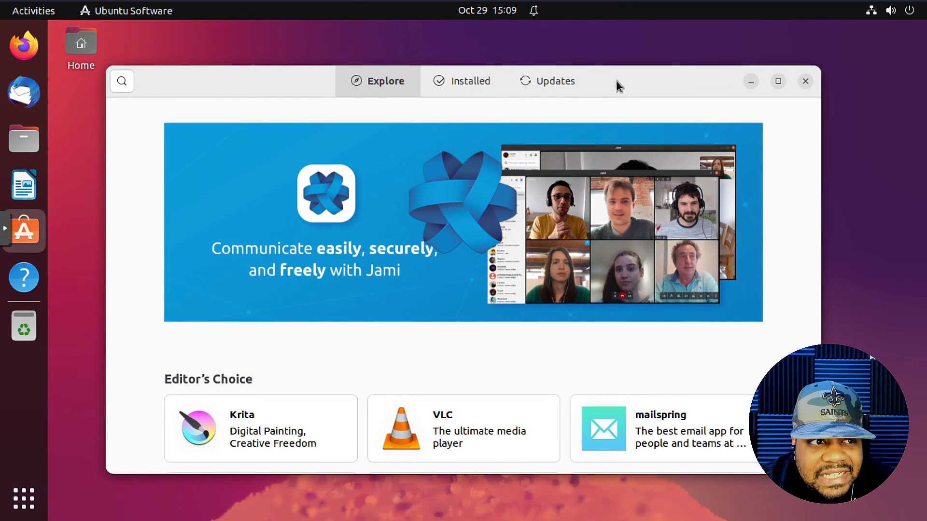
pyautogui.click(121, 82)
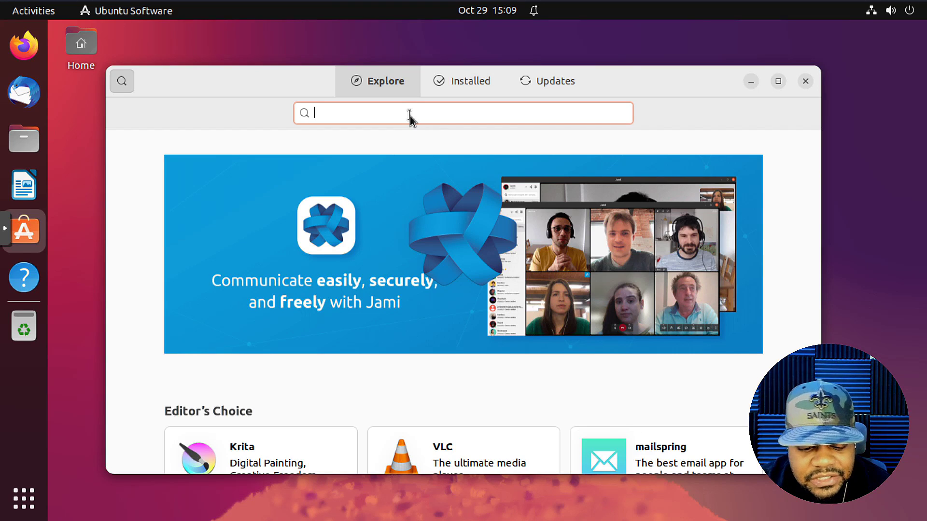
pyautogui.write('fio')
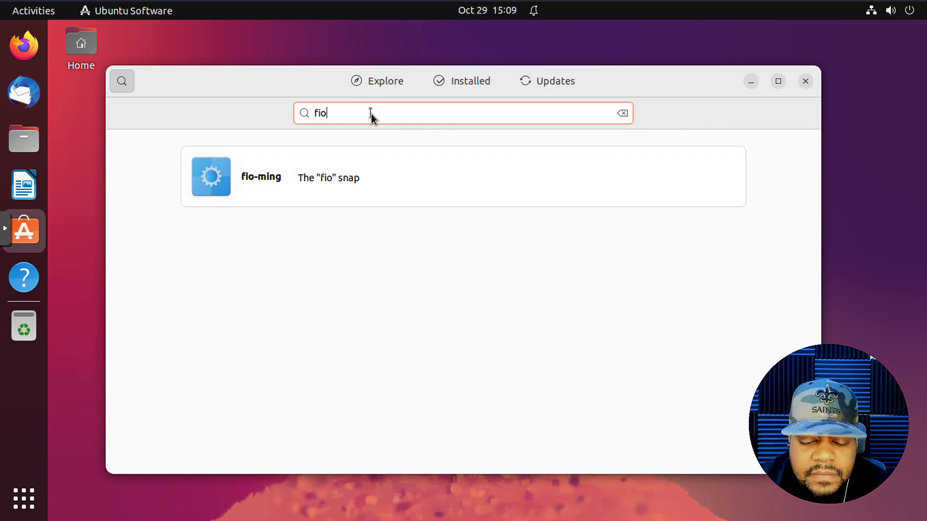
pyautogui.press('BackSpace')
pyautogui.press('BackSpace')
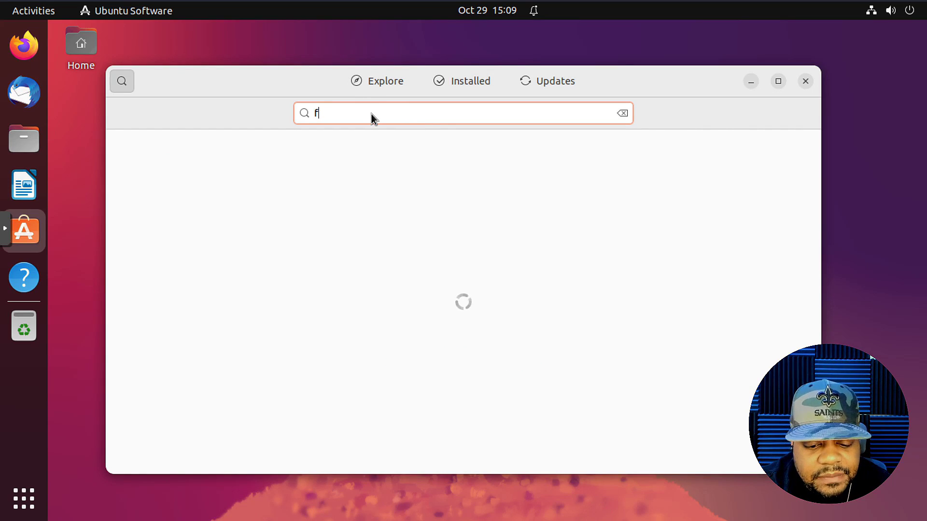
pyautogui.write('oliate')
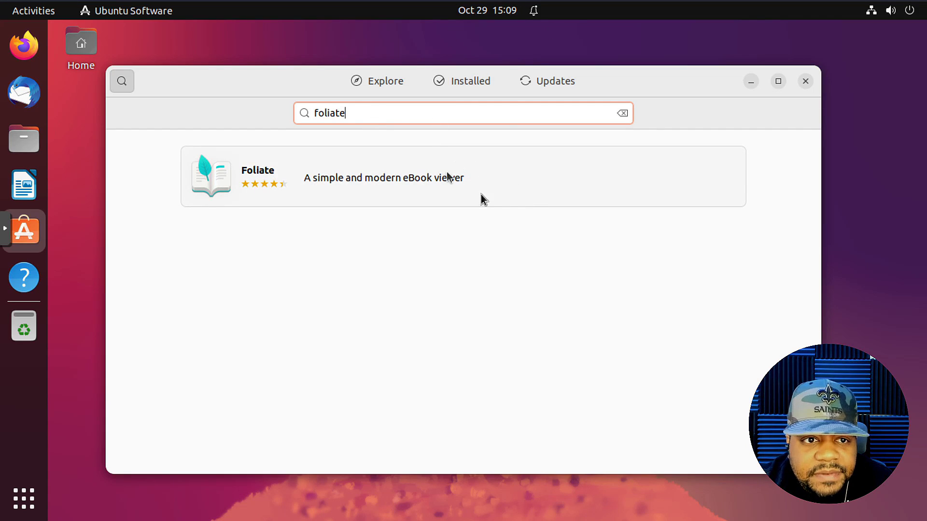
# Open Foliate's details page, try the ubuntu-kinetic-universe deb source, then choose Snap Store latest/stable
pyautogui.click(485, 172)
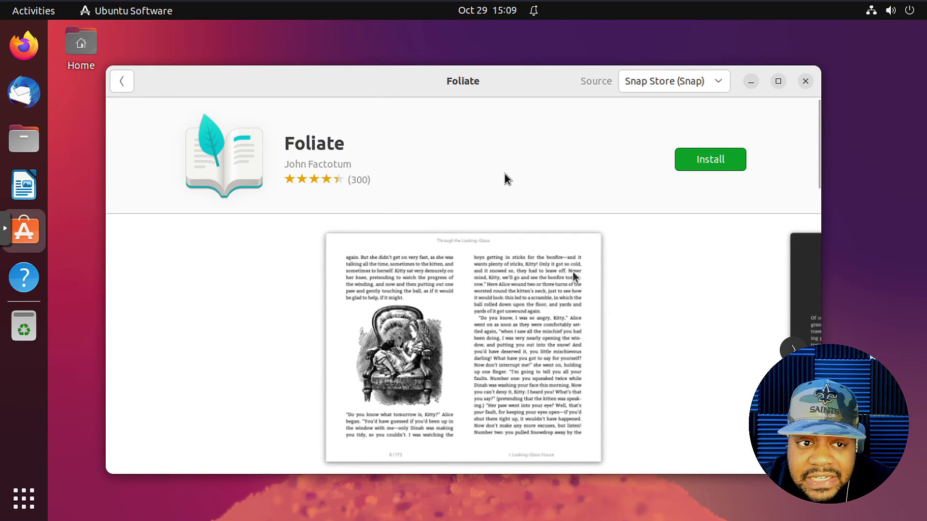
pyautogui.click(721, 89)
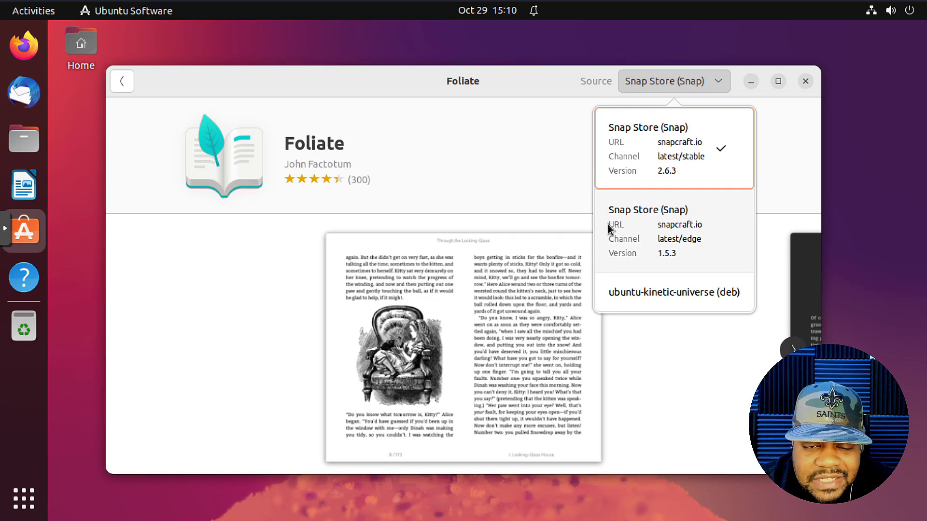
pyautogui.click(682, 291)
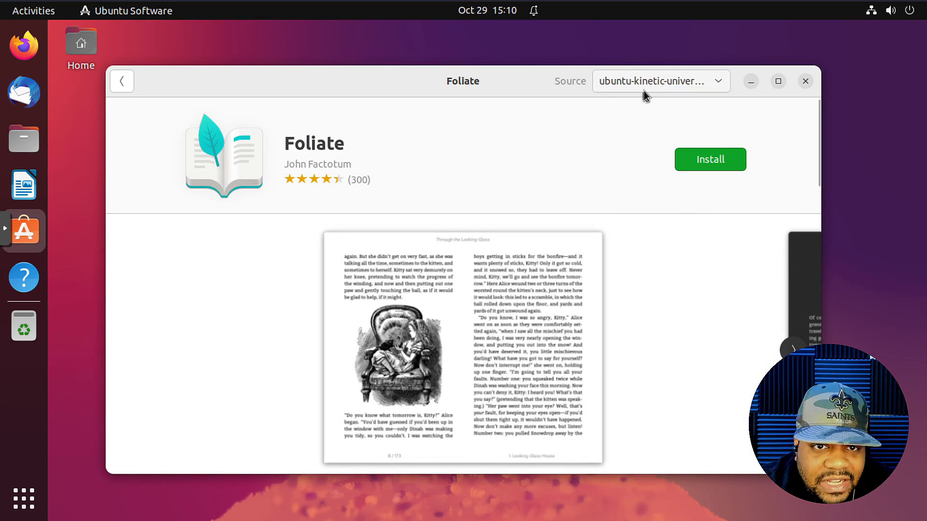
pyautogui.click(715, 84)
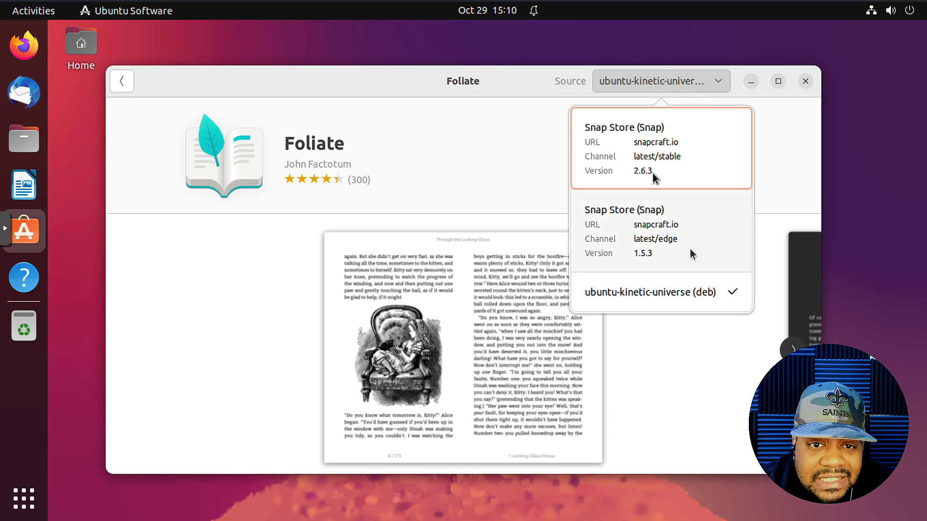
pyautogui.click(669, 158)
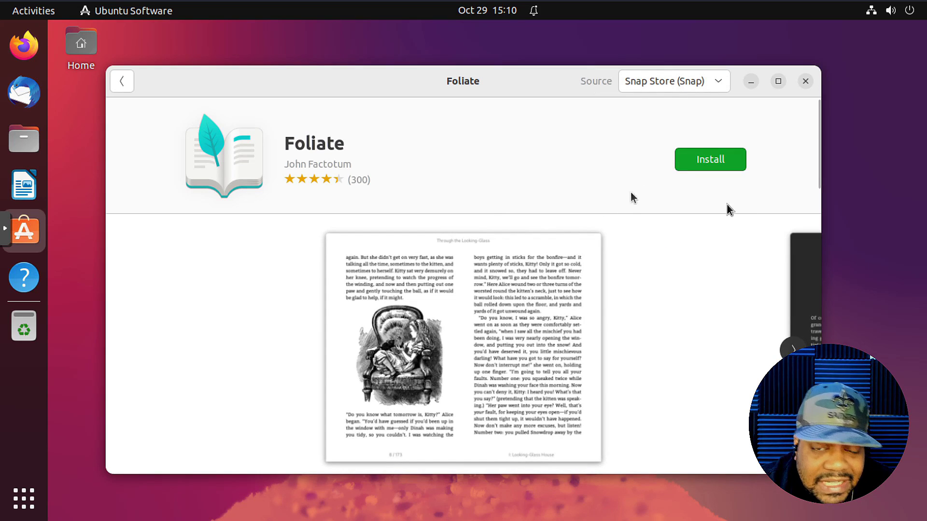
# Install the Foliate snap, authorise it with the account password, and scroll through its details
pyautogui.click(712, 159)
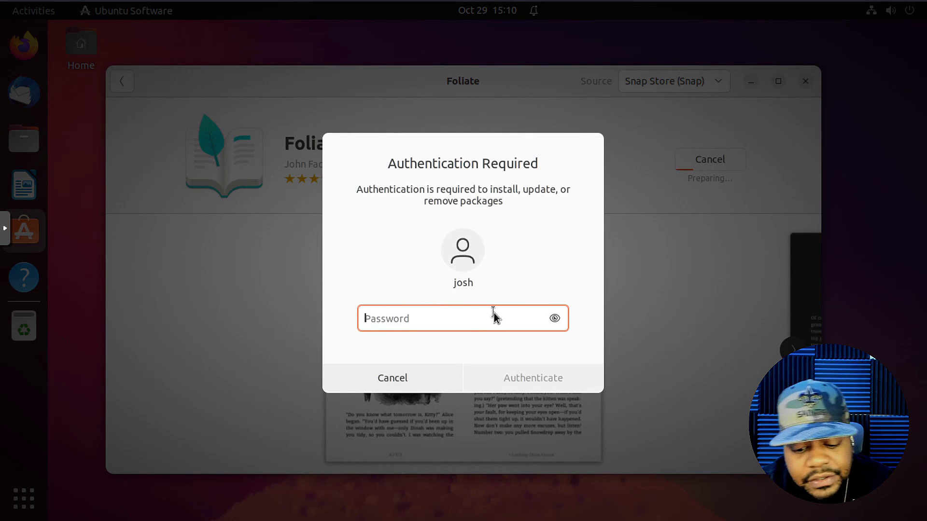
pyautogui.write('******')
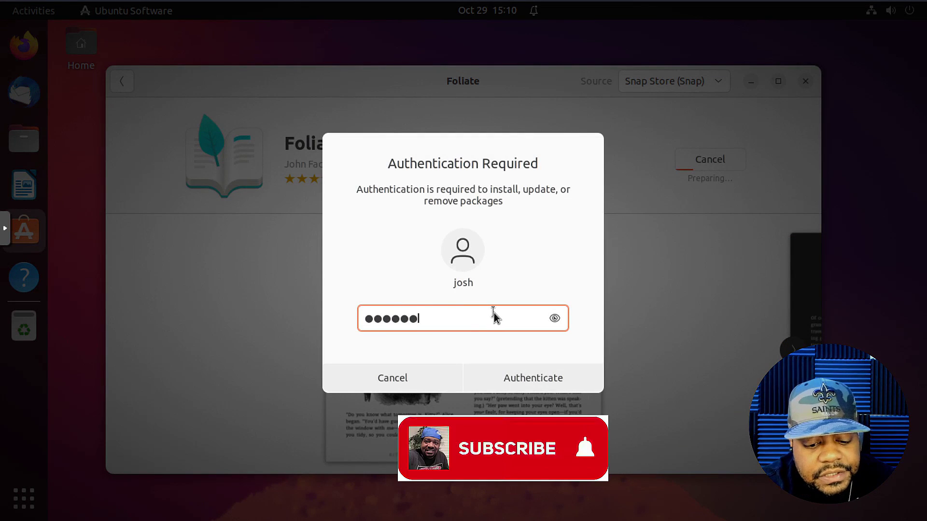
pyautogui.write('*****')
pyautogui.press('Return')
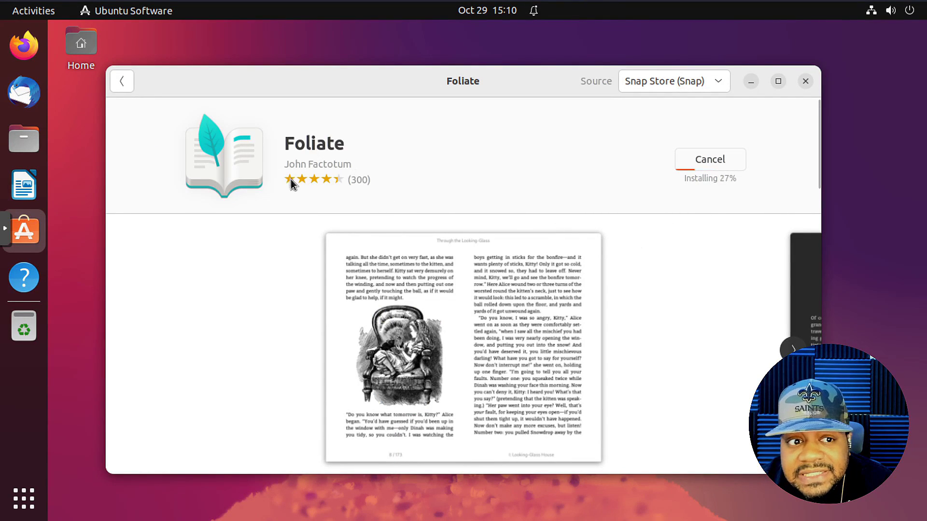
pyautogui.scroll(-10, 636, 312)
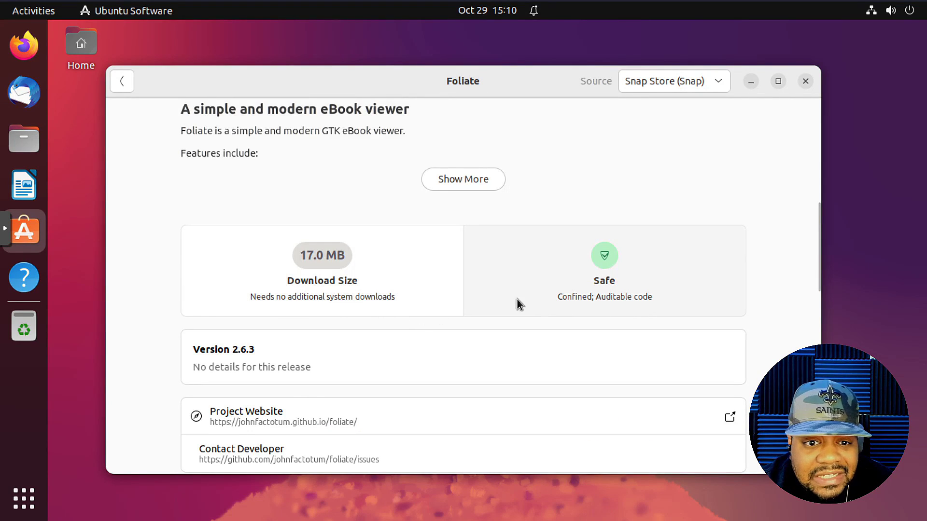
pyautogui.scroll(-5, 517, 299)
pyautogui.scroll(2, 619, 153)
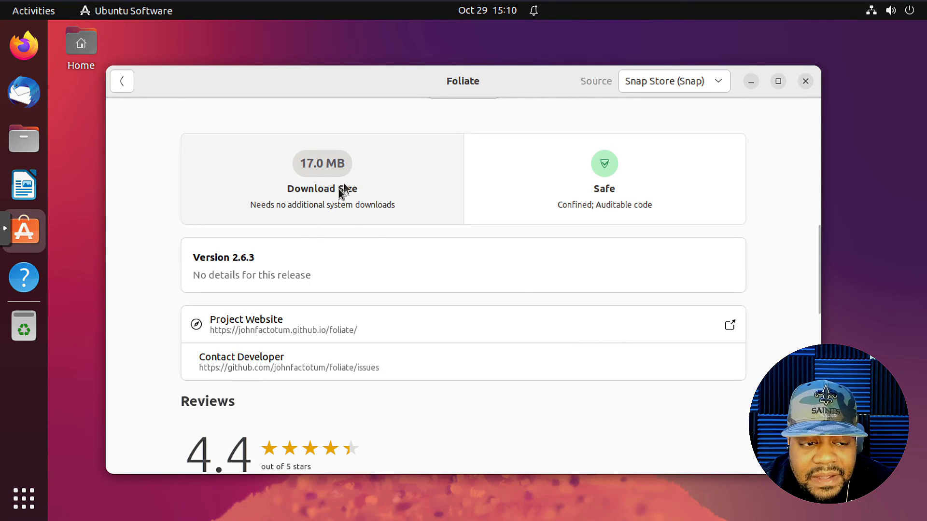
pyautogui.scroll(-4, 344, 201)
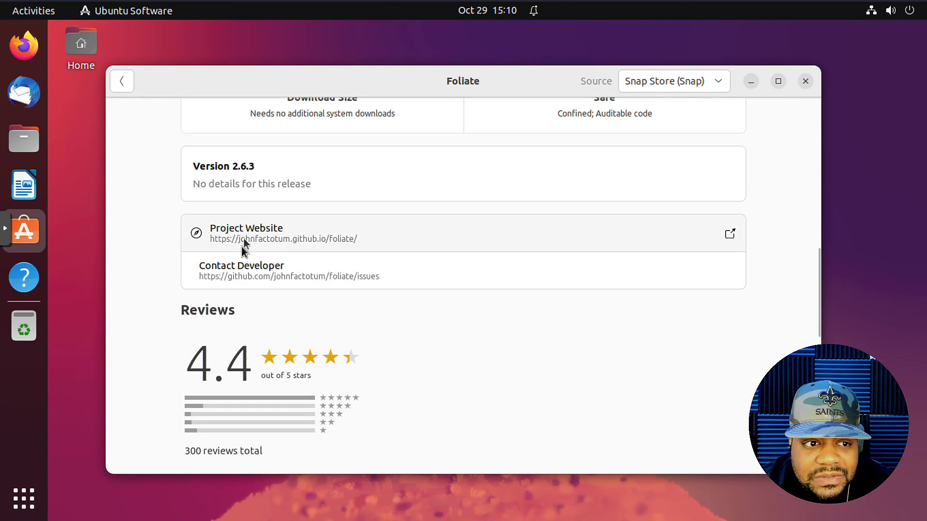
pyautogui.scroll(-6, 421, 299)
pyautogui.scroll(-2, 423, 296)
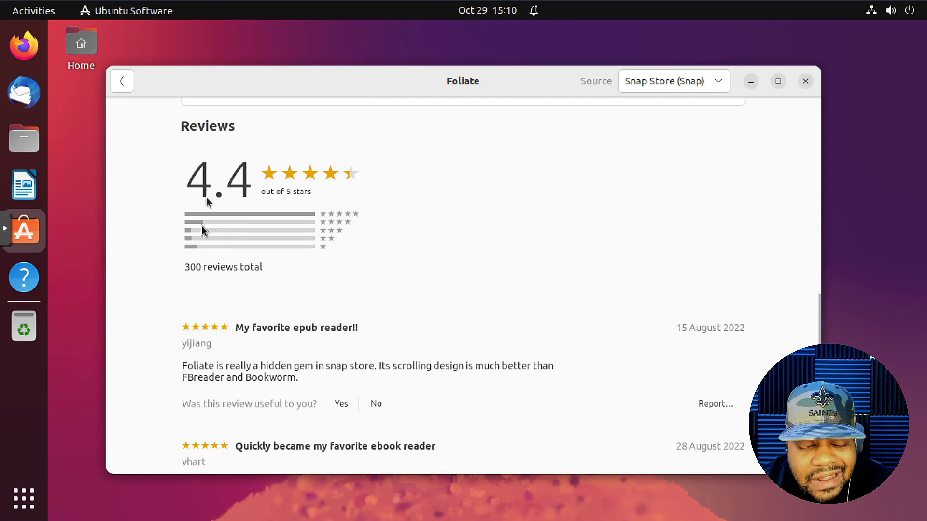
pyautogui.scroll(-15, 531, 250)
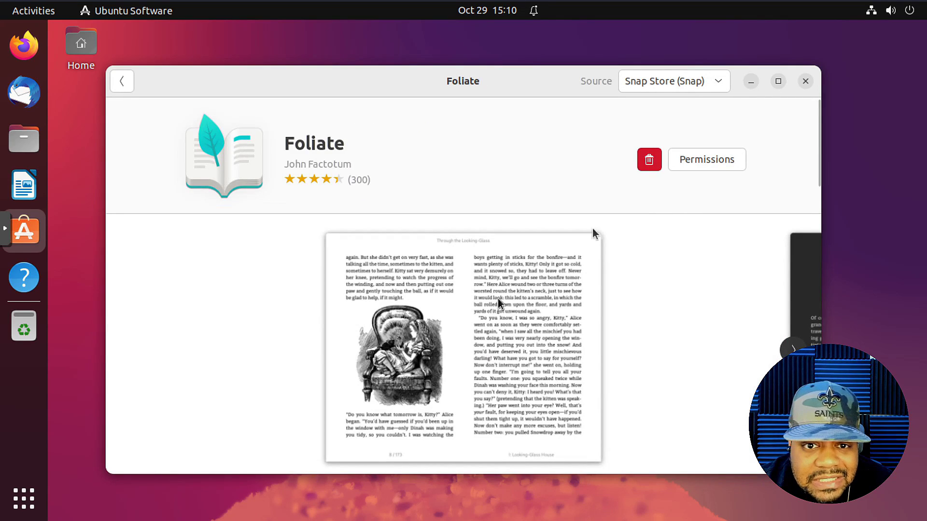
pyautogui.scroll(-15, 594, 233)
pyautogui.scroll(-10, 469, 371)
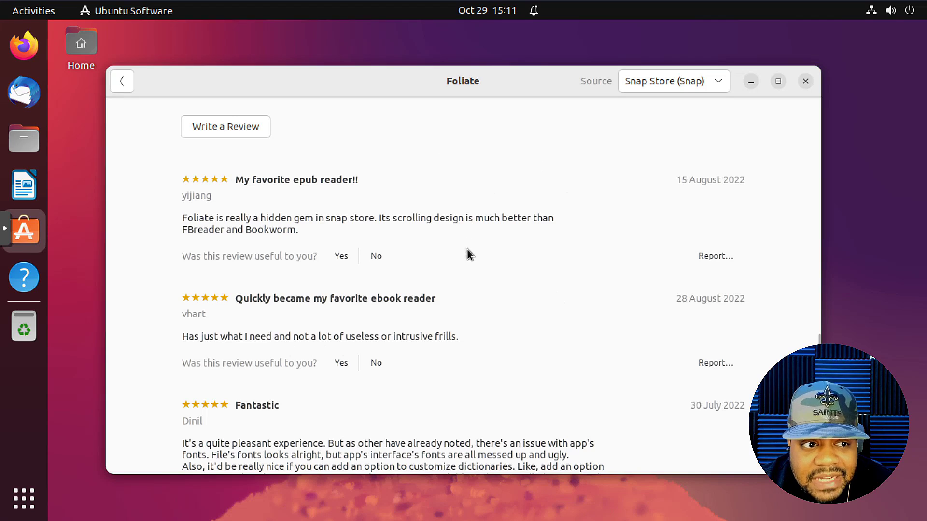
pyautogui.scroll(-5, 520, 276)
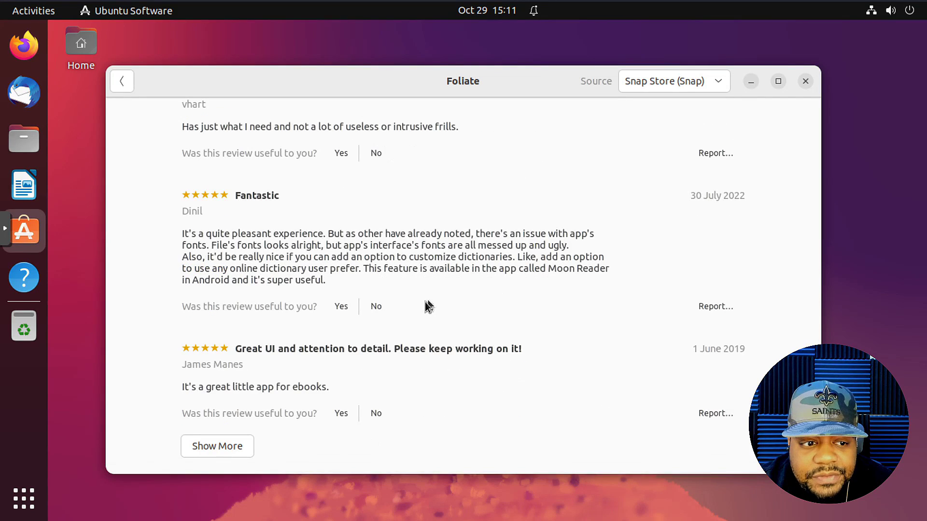
pyautogui.scroll(10, 424, 302)
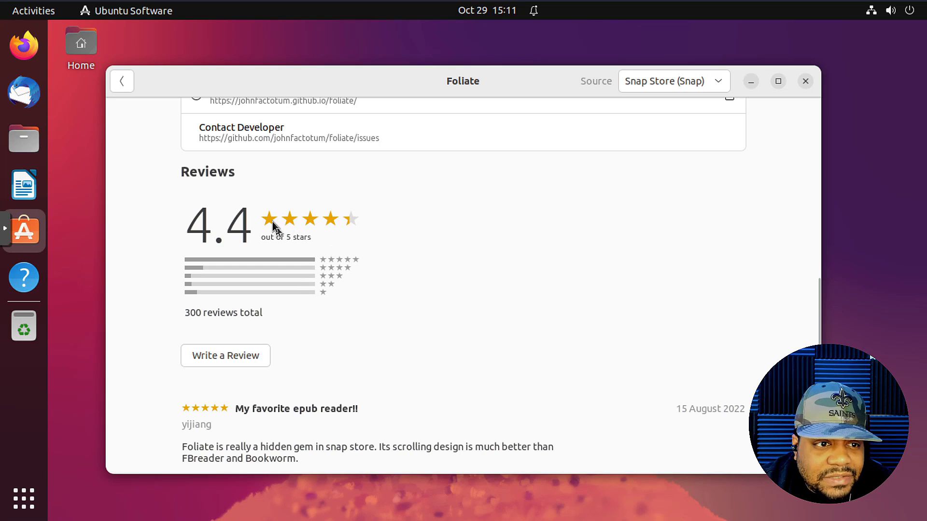
pyautogui.scroll(-15, 418, 294)
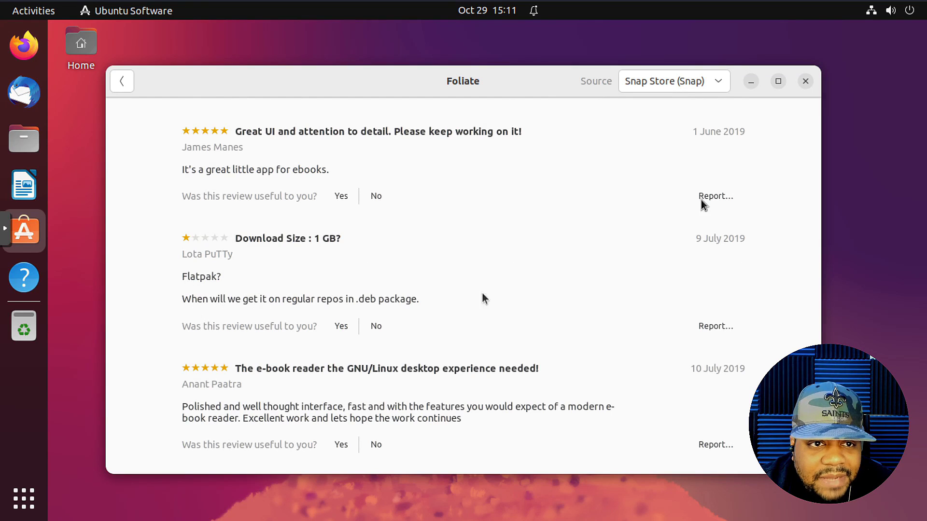
pyautogui.scroll(10, 549, 339)
pyautogui.scroll(15, 587, 341)
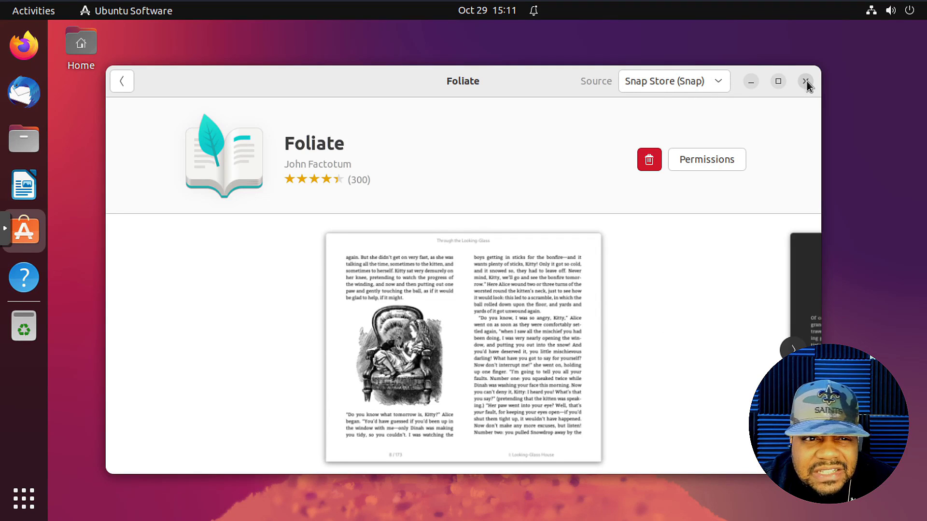
# Close Ubuntu Software, launch Foliate from the app grid's second page, and open Files beside it
pyautogui.click(806, 82)
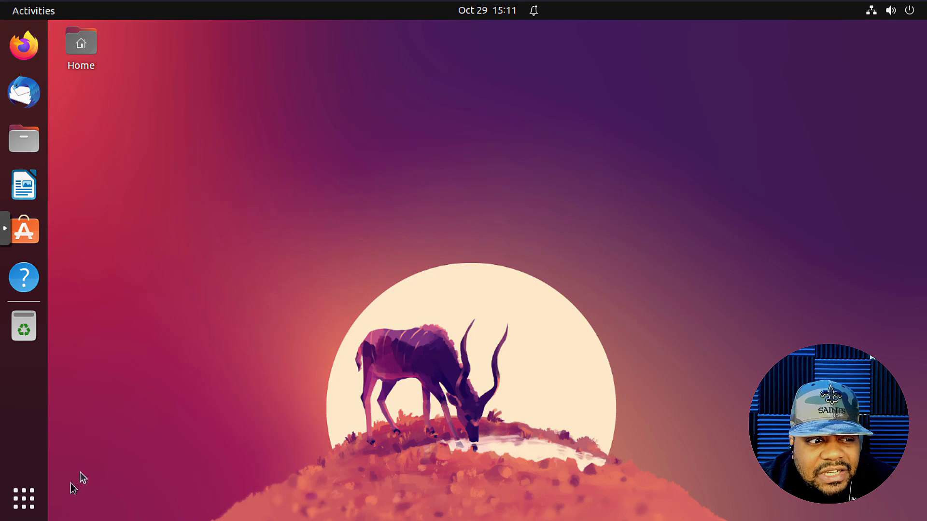
pyautogui.click(19, 505)
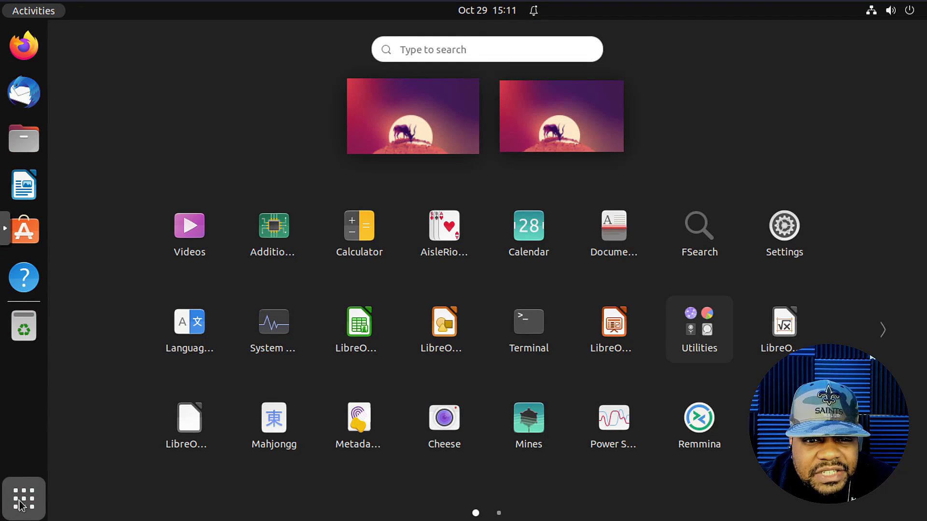
pyautogui.scroll(-1, 568, 322)
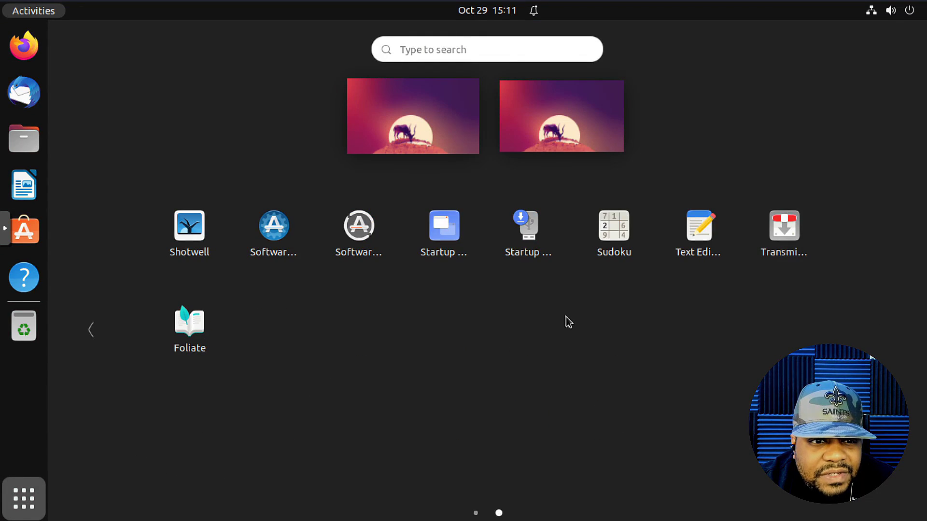
pyautogui.click(193, 336)
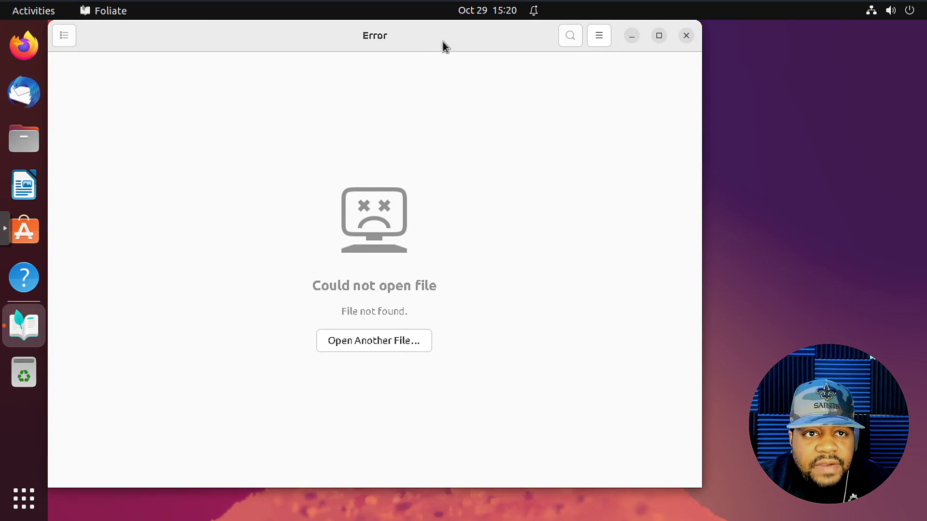
pyautogui.moveTo(441, 45); pyautogui.dragTo(526, 53)
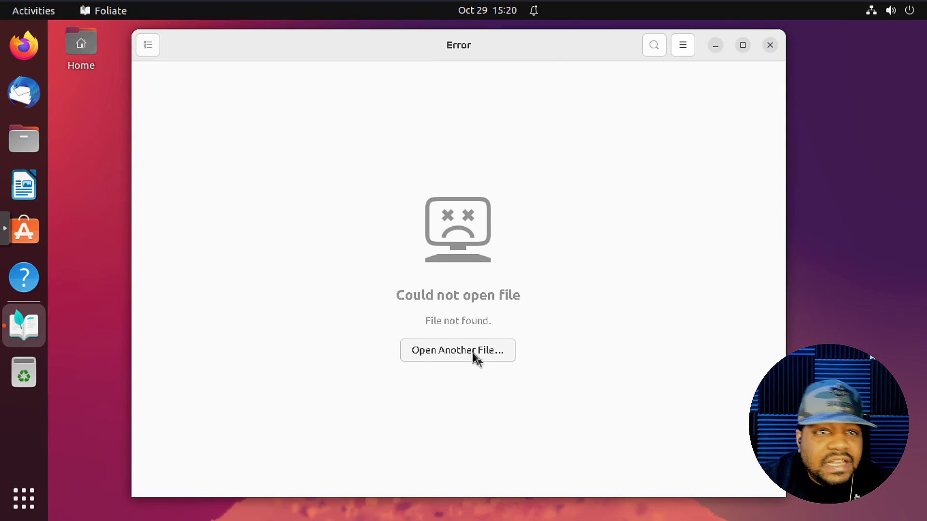
pyautogui.click(23, 140)
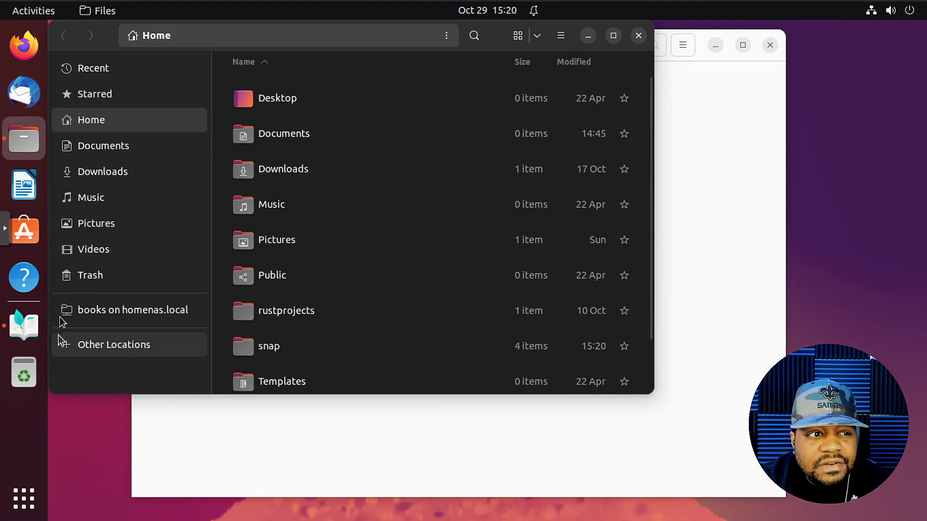
# Open a second Files window from the dock and move it down and right
pyautogui.rightClick(27, 142)
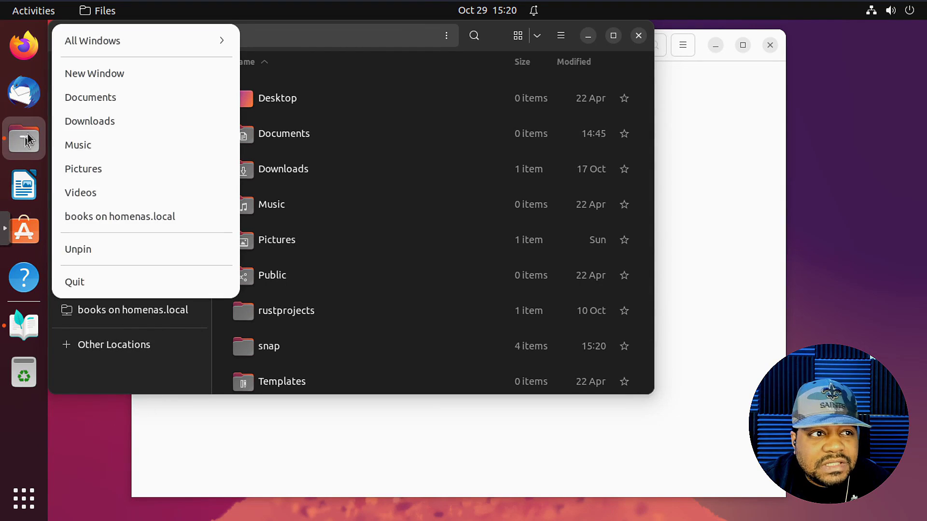
pyautogui.click(93, 75)
pyautogui.moveTo(531, 76); pyautogui.dragTo(781, 118)
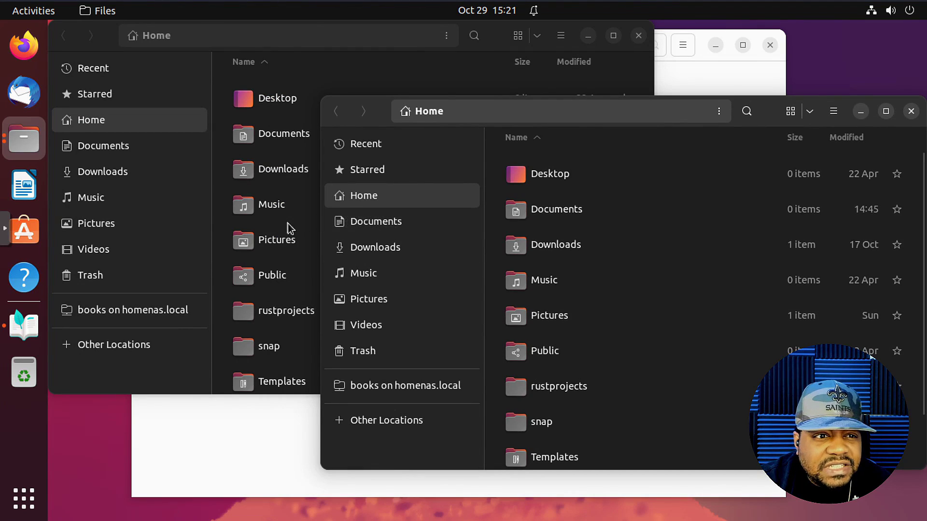
# Connect to books on homenas.local as a registered user, forgetting the password immediately
pyautogui.click(134, 312)
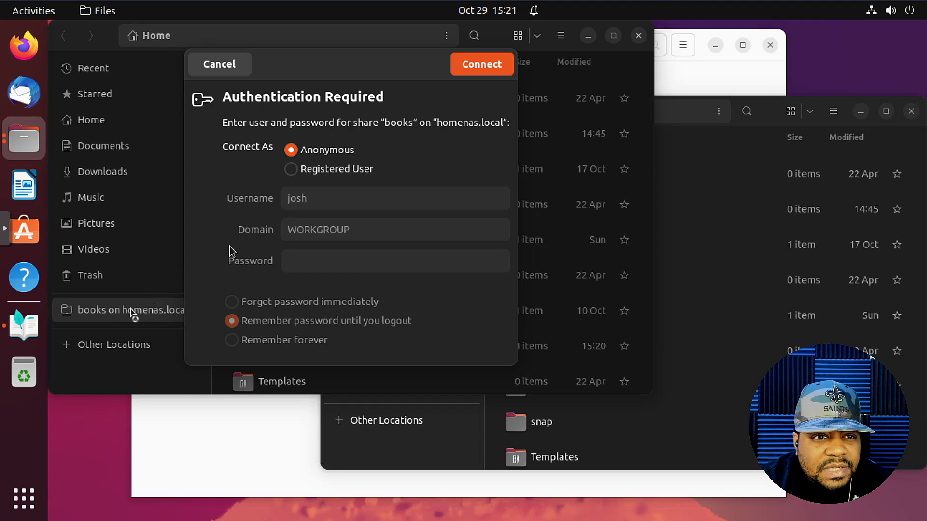
pyautogui.click(291, 169)
pyautogui.click(297, 261)
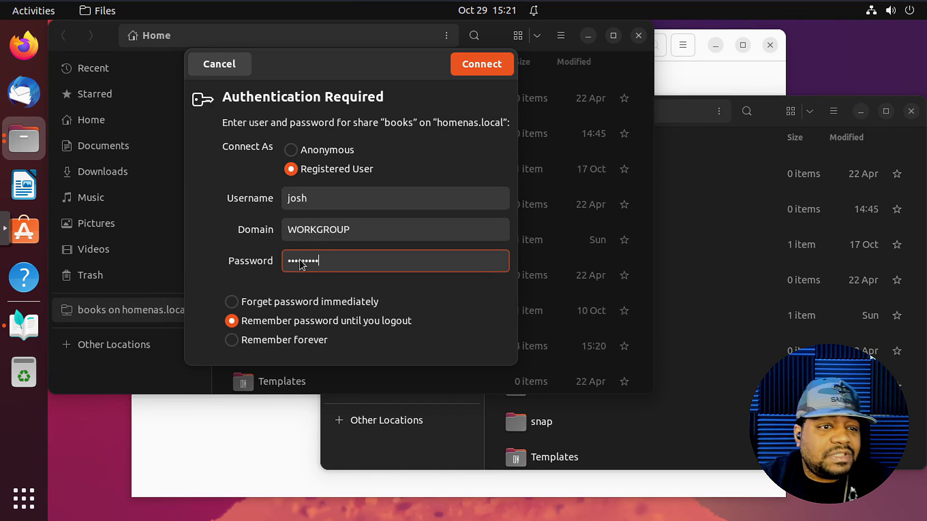
pyautogui.click(275, 305)
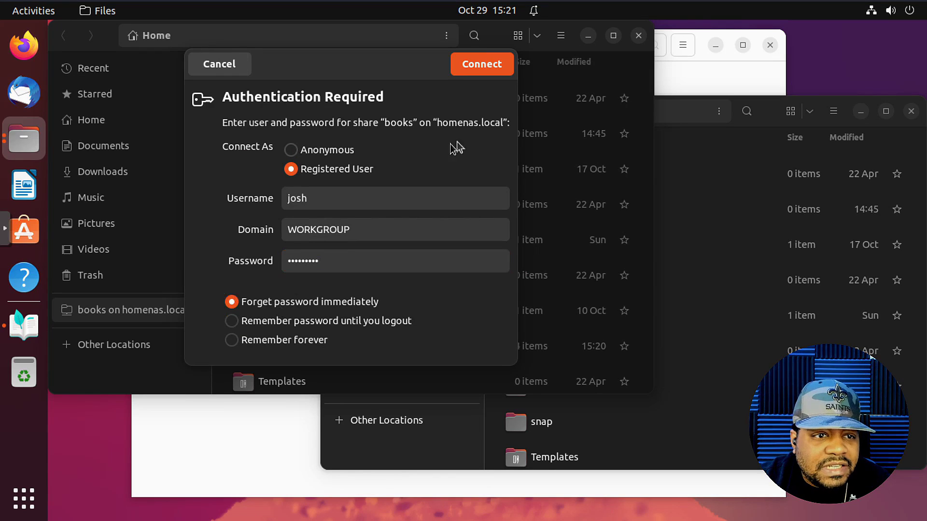
pyautogui.click(485, 65)
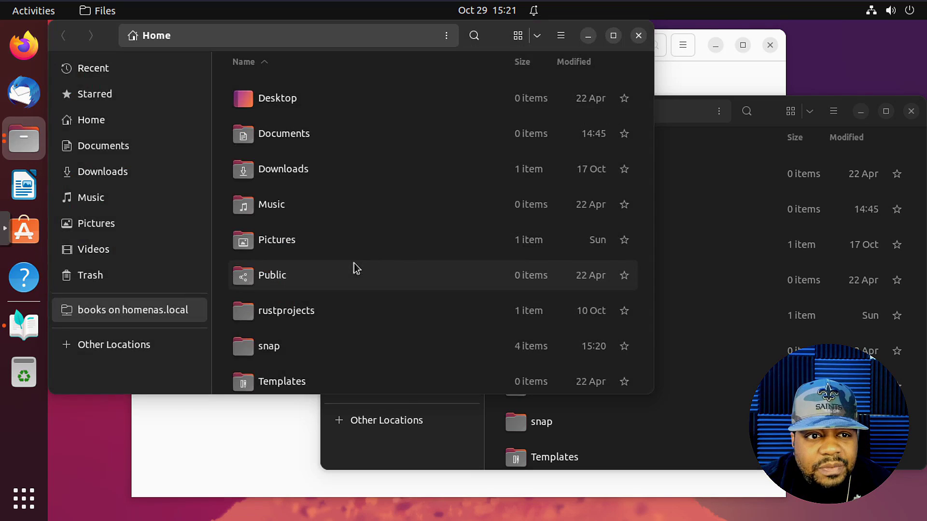
# Retry the books share connection as a registered user with the password forgotten immediately
pyautogui.click(105, 313)
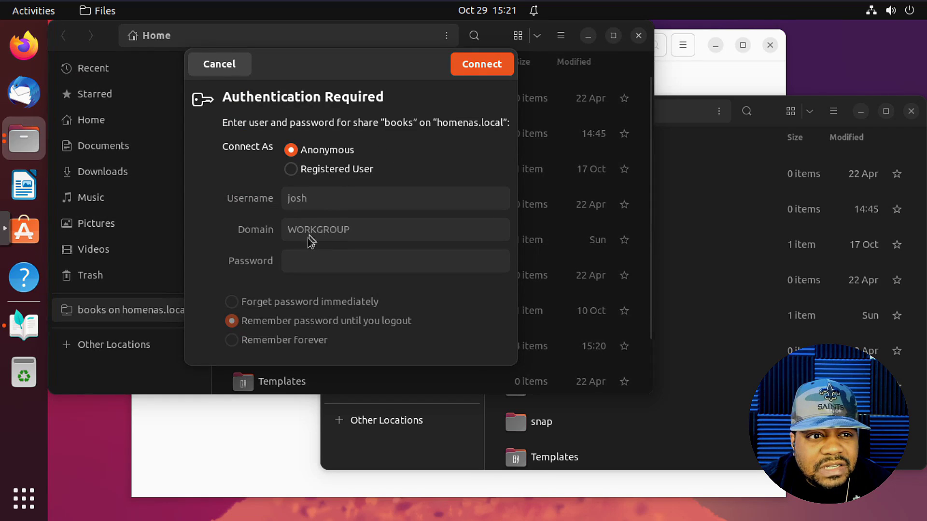
pyautogui.click(314, 169)
pyautogui.click(315, 261)
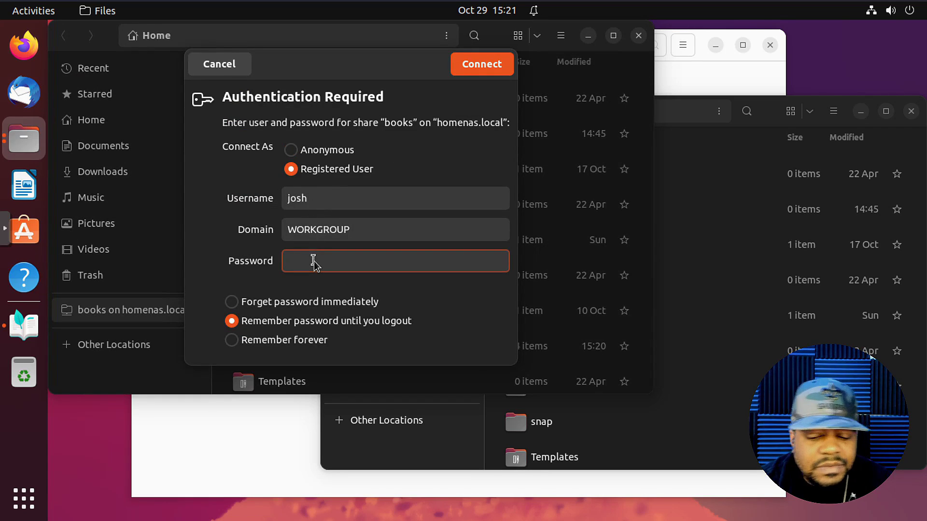
pyautogui.click(302, 302)
pyautogui.click(485, 70)
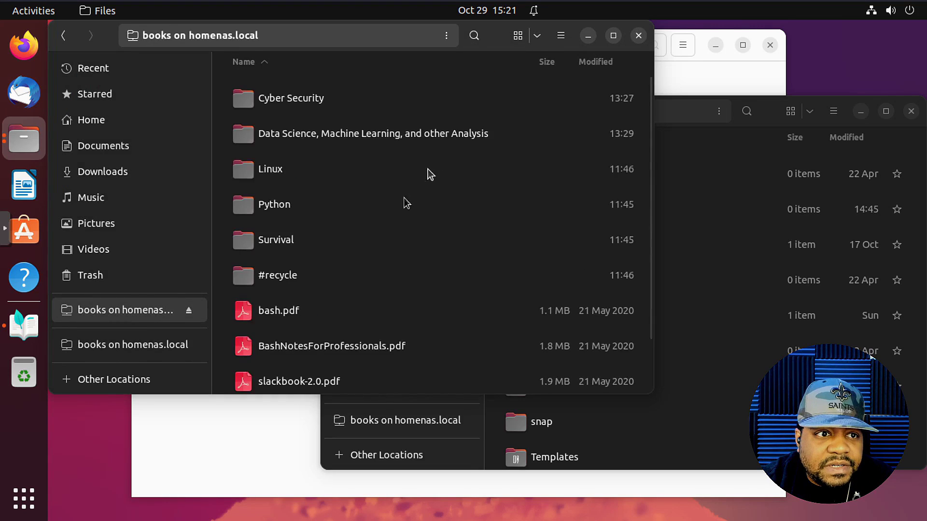
# Open Documents in one window and the share's Cyber Security > Books folder in the other
pyautogui.click(773, 118)
pyautogui.doubleClick(574, 208)
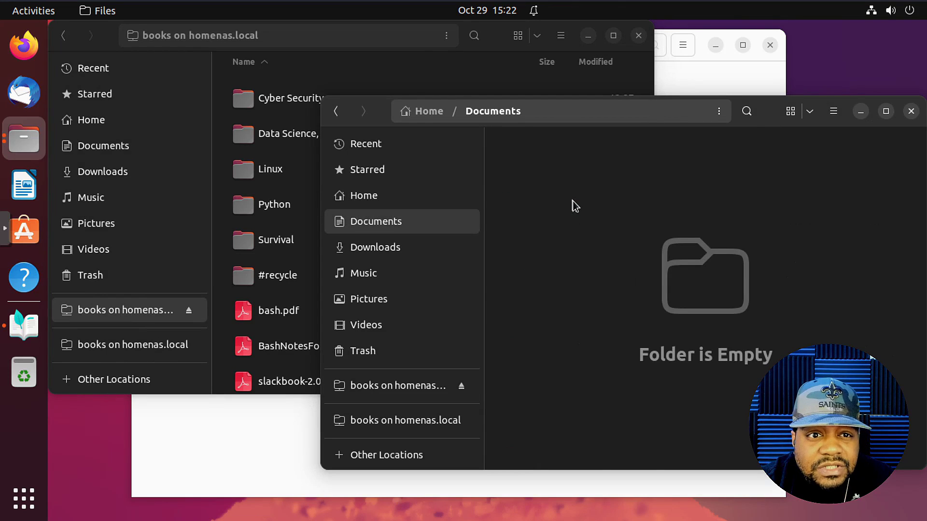
pyautogui.doubleClick(285, 97)
pyautogui.scroll(-5, 321, 239)
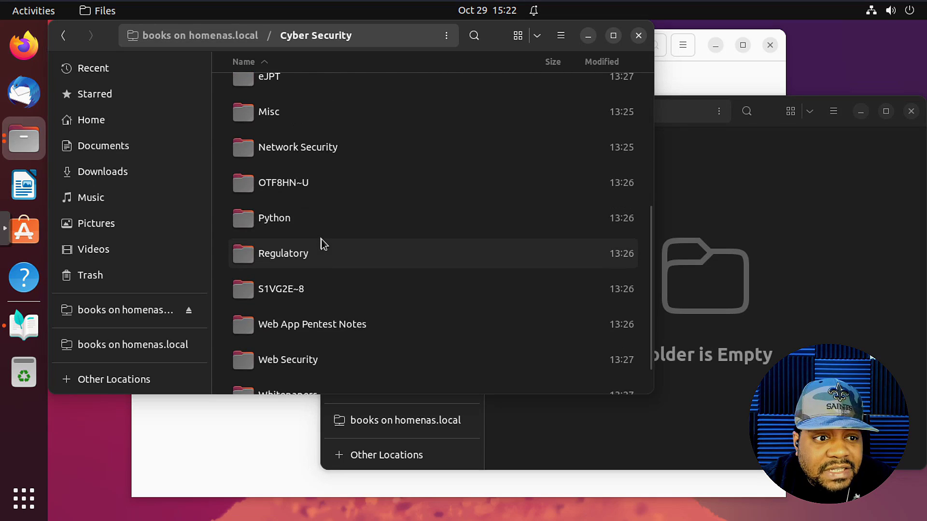
pyautogui.scroll(5, 320, 239)
pyautogui.doubleClick(316, 99)
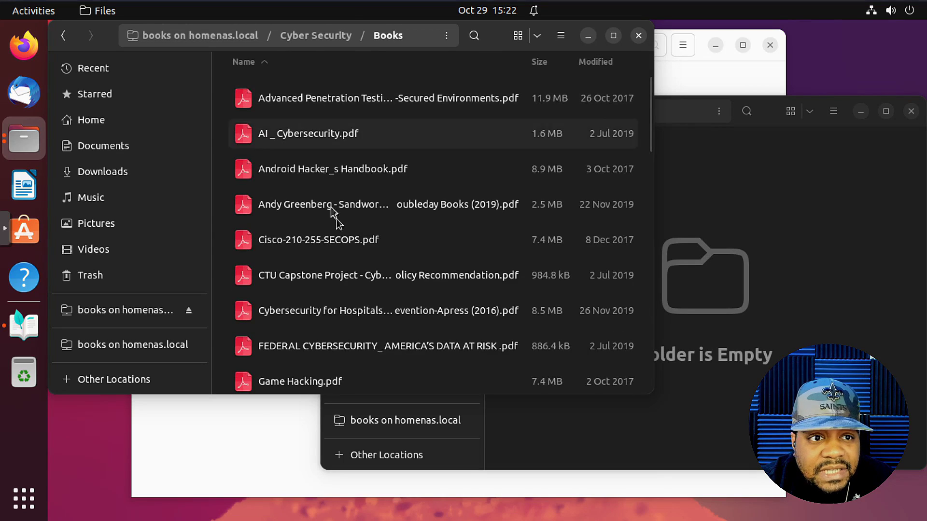
pyautogui.scroll(-5, 387, 218)
pyautogui.scroll(-2, 381, 240)
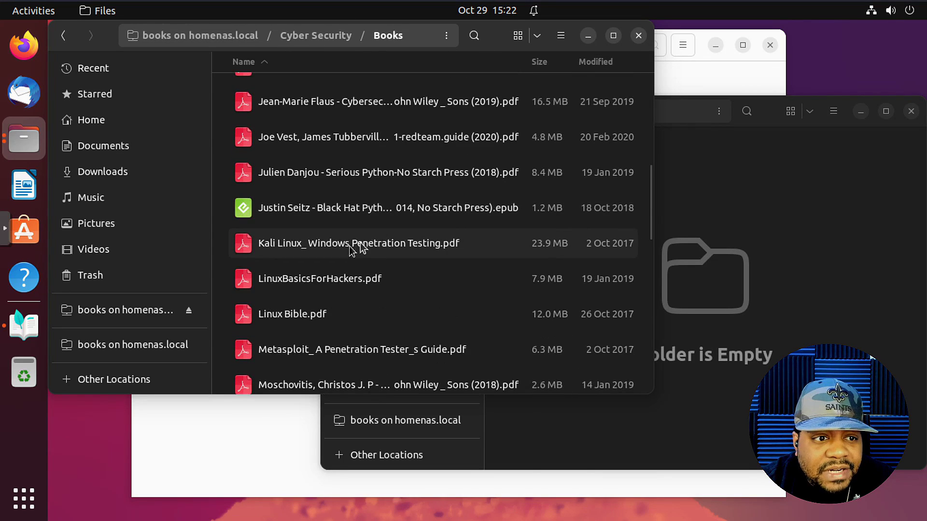
# Select the Black Hat Python, Hacker Playbook and Real World Bug Hunting epubs in Books
pyautogui.click(407, 206)
pyautogui.scroll(-4, 303, 295)
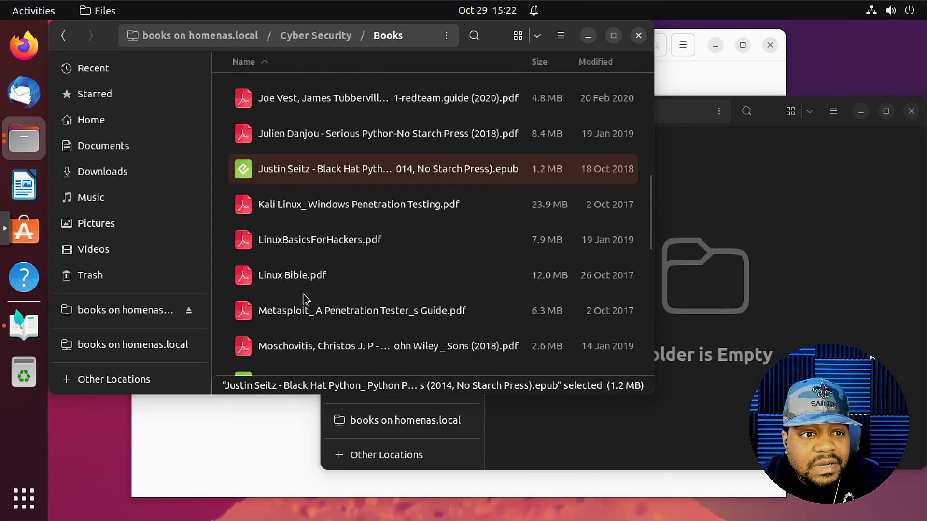
pyautogui.keyDown('ctrl'); pyautogui.click(417, 278); pyautogui.keyUp('ctrl')
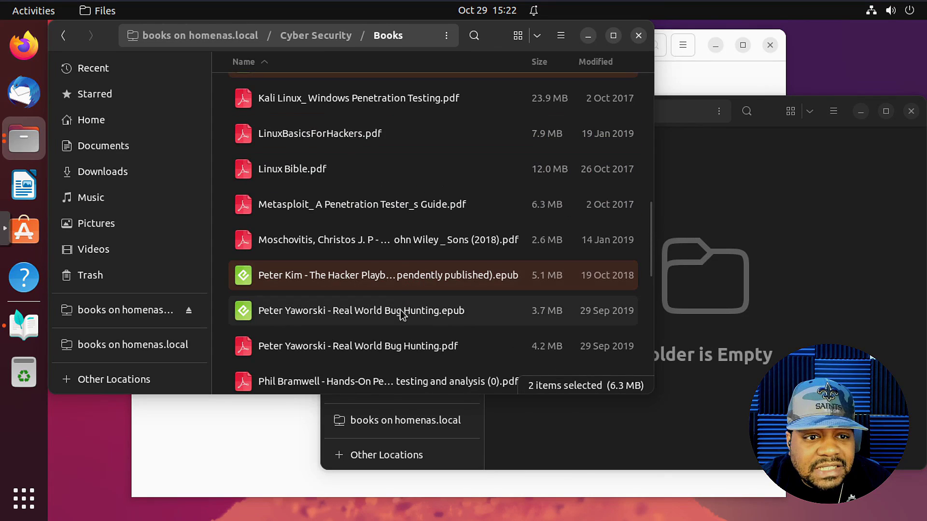
pyautogui.keyDown('ctrl'); pyautogui.click(405, 311); pyautogui.keyUp('ctrl')
pyautogui.scroll(-5, 405, 270)
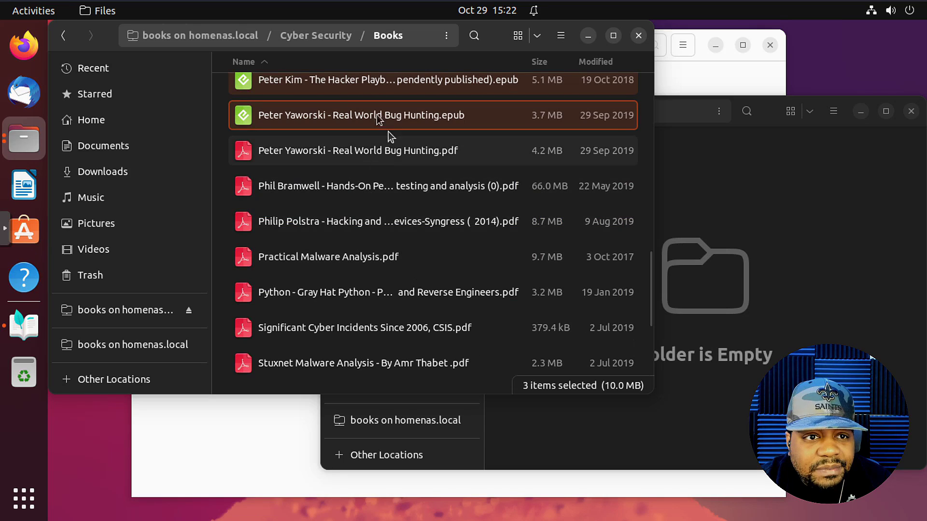
pyautogui.scroll(-5, 378, 205)
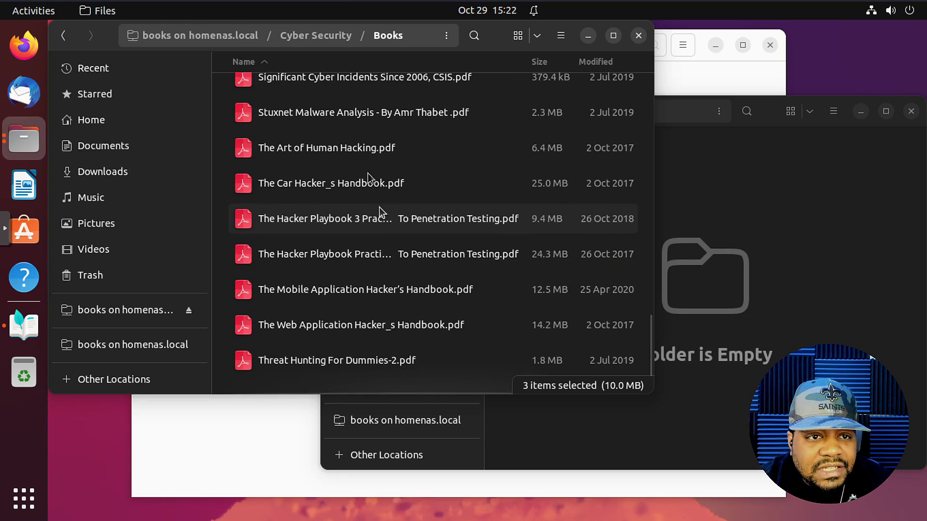
# Reselect the three epubs in Books, copy them, and paste them into the empty Documents folder
pyautogui.click(316, 35)
pyautogui.doubleClick(309, 103)
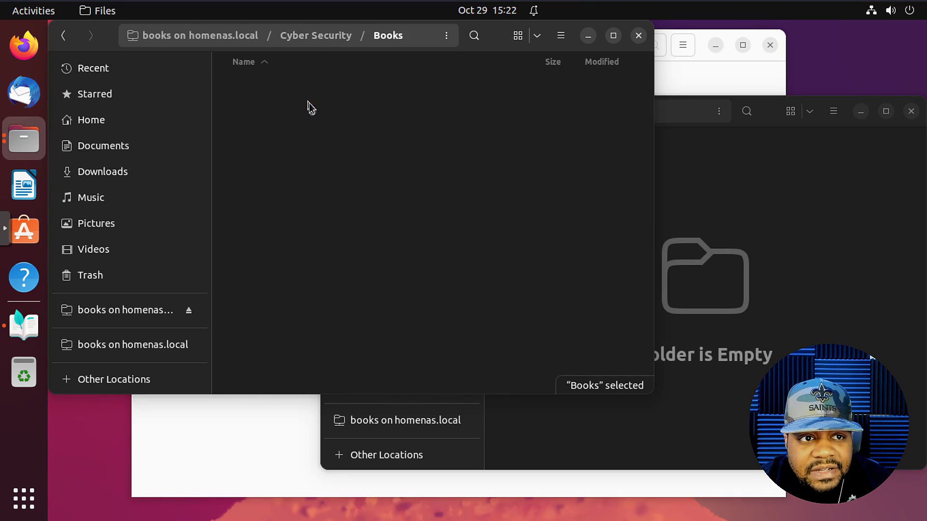
pyautogui.scroll(-3, 345, 235)
pyautogui.scroll(-3, 345, 232)
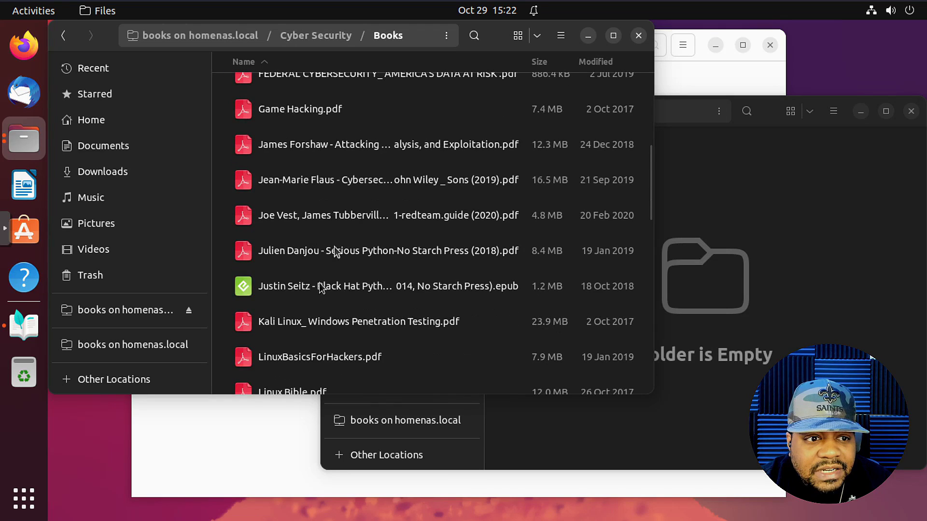
pyautogui.click(325, 285)
pyautogui.scroll(-5, 325, 285)
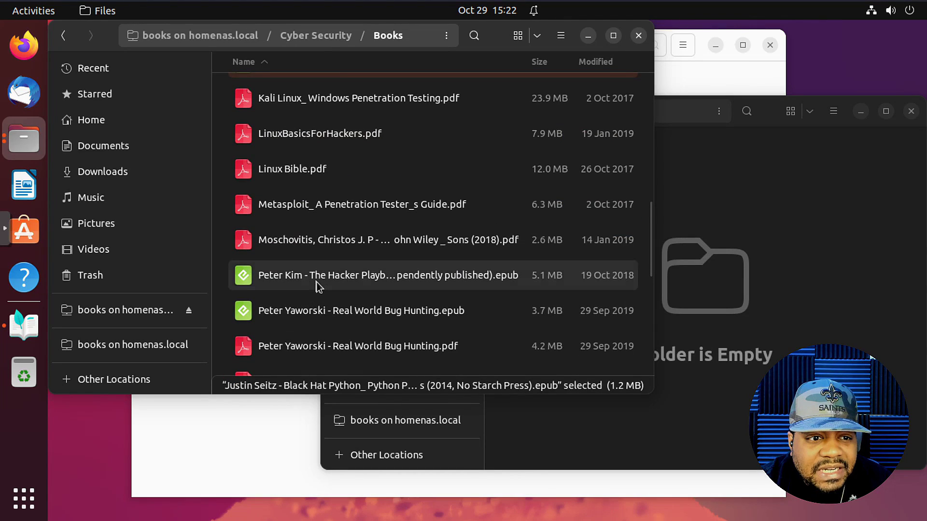
pyautogui.keyDown('ctrl'); pyautogui.click(317, 284); pyautogui.keyUp('ctrl')
pyautogui.keyDown('ctrl'); pyautogui.click(329, 304); pyautogui.keyUp('ctrl')
pyautogui.rightClick(341, 276)
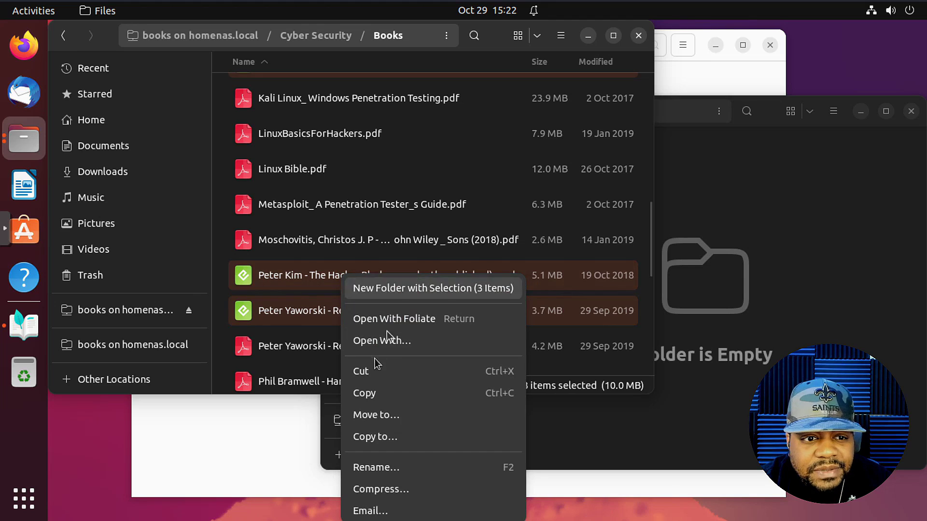
pyautogui.click(381, 376)
pyautogui.rightClick(757, 324)
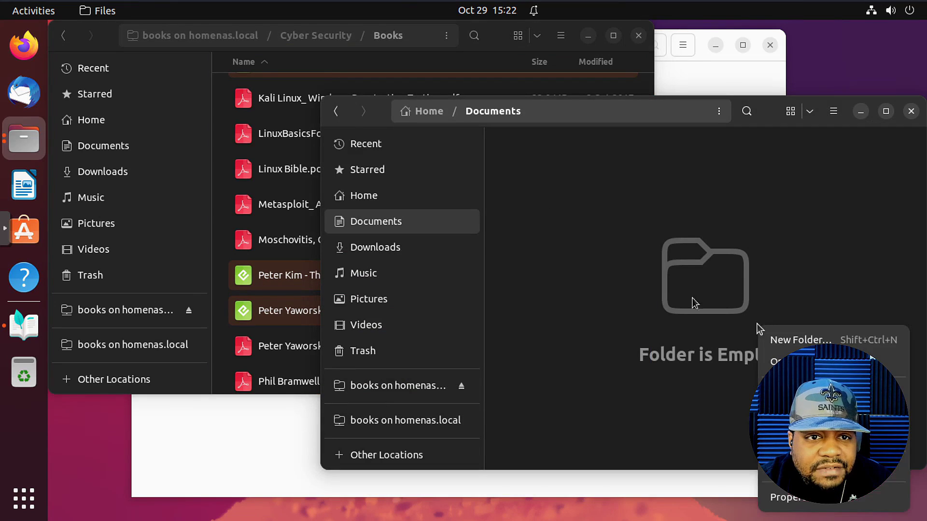
pyautogui.click(568, 270)
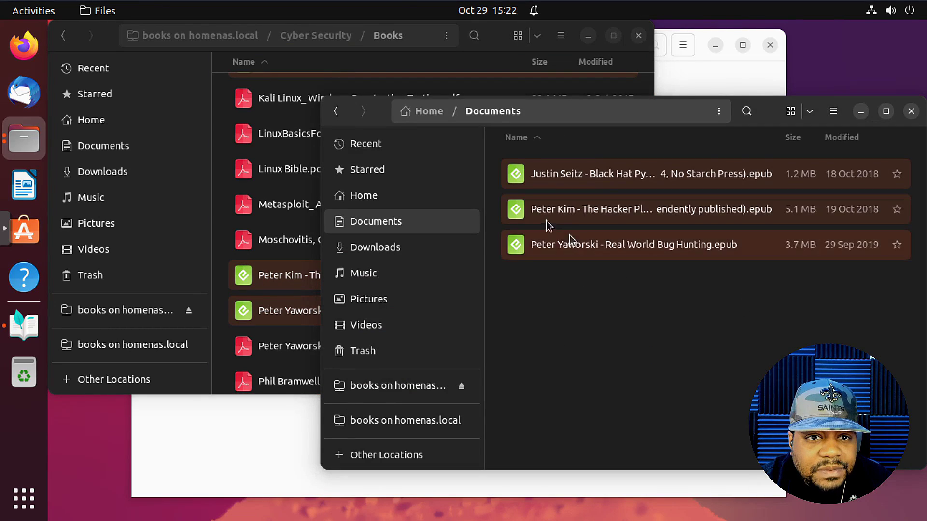
# Browse the CISSP folder on the share, then return to Cyber Security
pyautogui.click(331, 36)
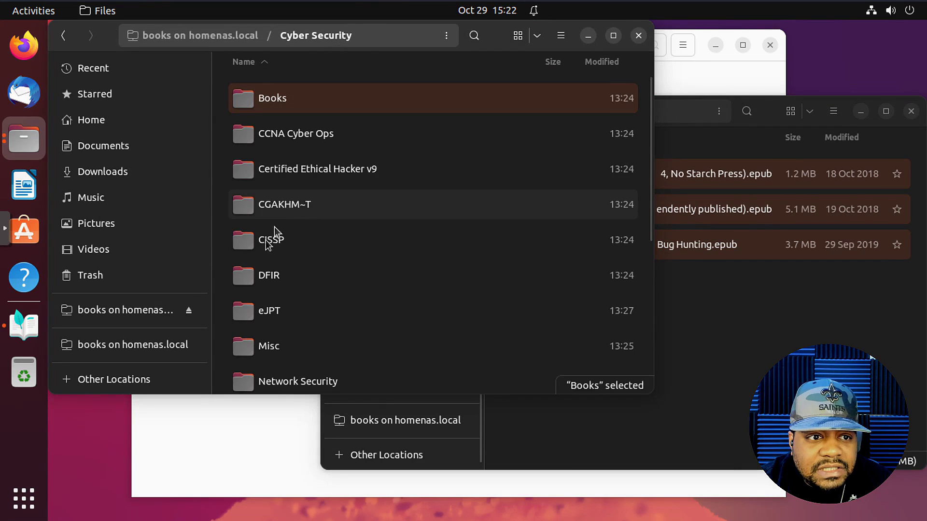
pyautogui.doubleClick(284, 244)
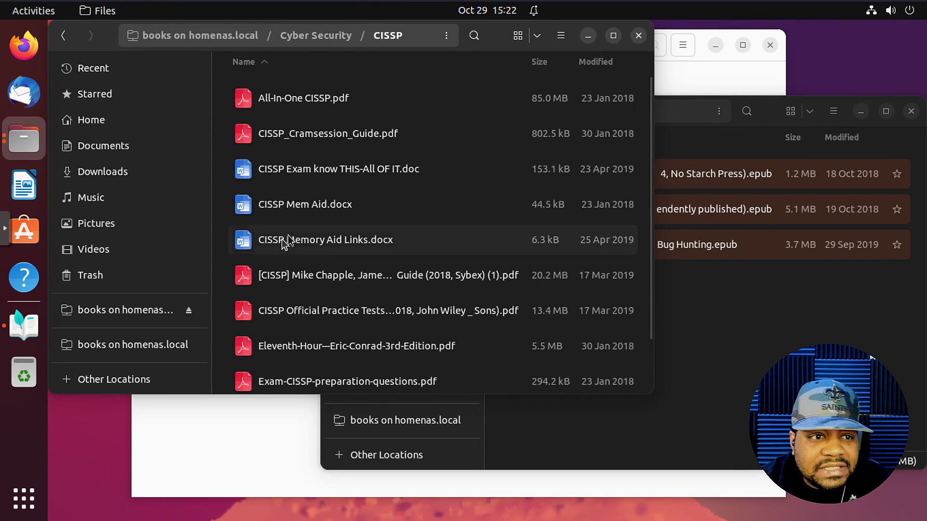
pyautogui.scroll(-2, 360, 254)
pyautogui.scroll(2, 360, 255)
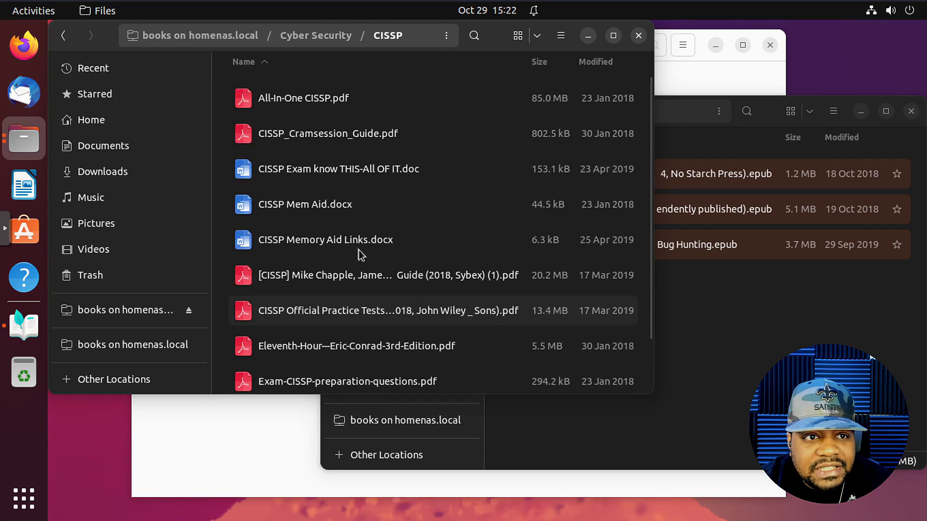
pyautogui.click(324, 34)
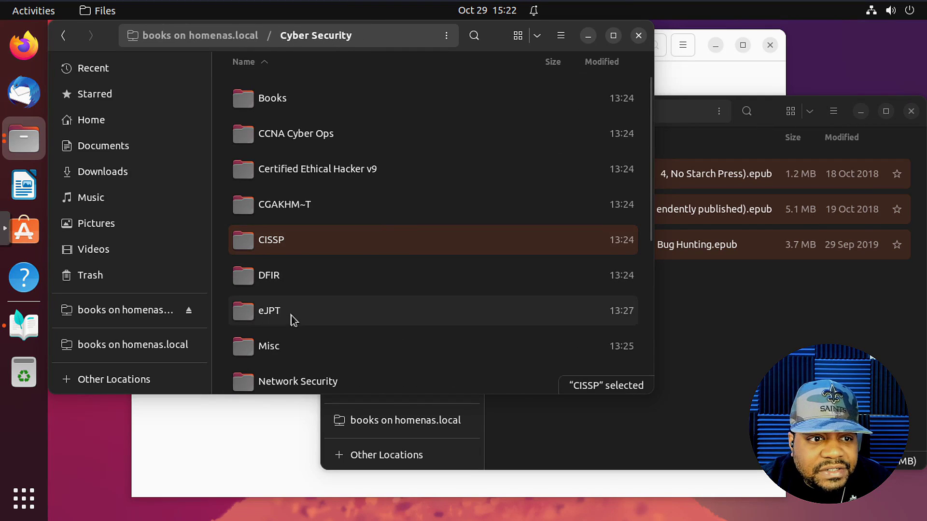
pyautogui.scroll(-3, 288, 316)
pyautogui.scroll(3, 294, 290)
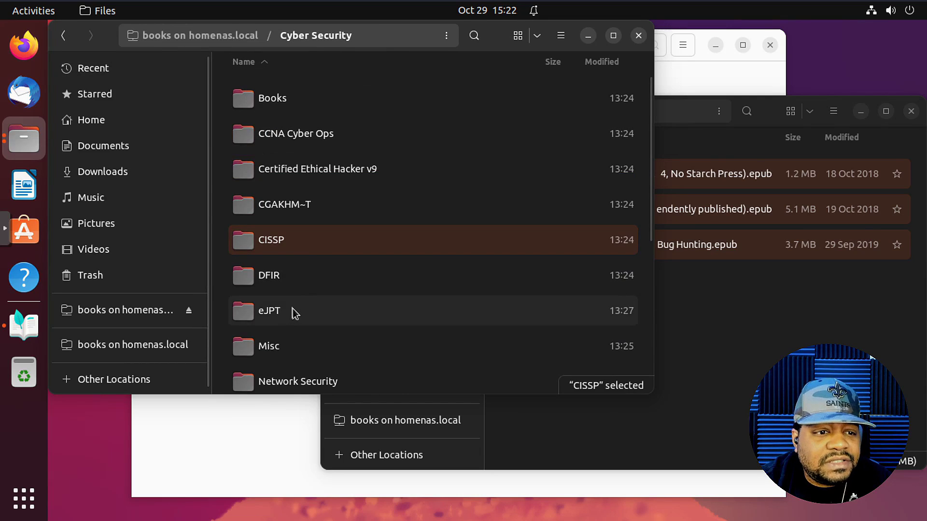
pyautogui.scroll(-5, 296, 311)
# Look through the Python and Books folders, then bring the Documents window forward
pyautogui.doubleClick(286, 278)
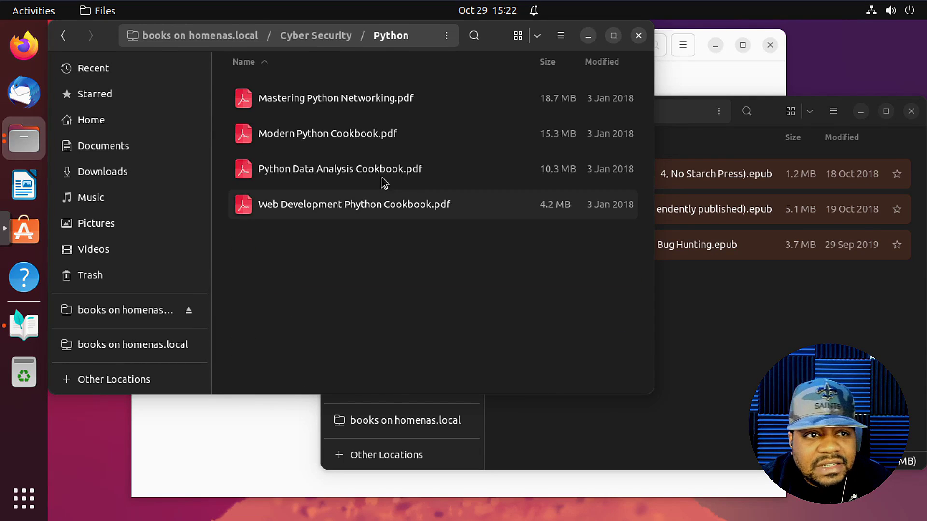
pyautogui.click(331, 36)
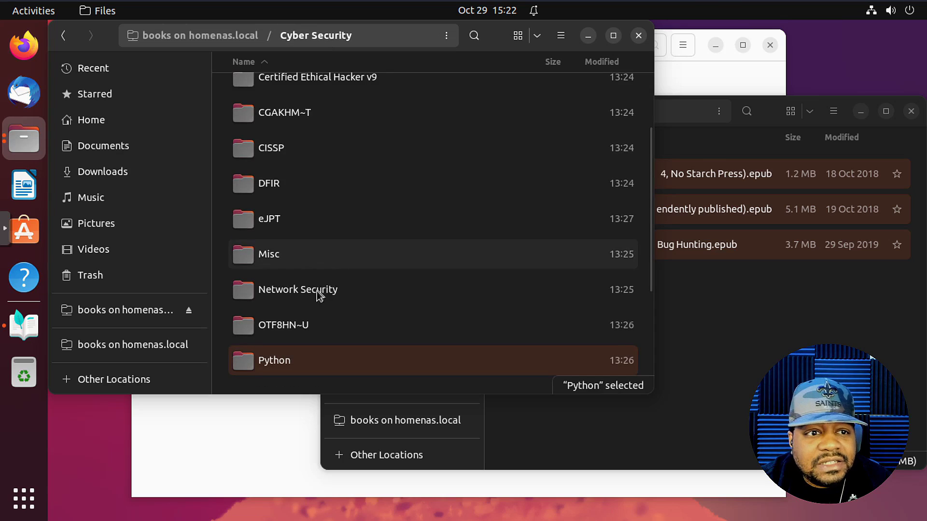
pyautogui.scroll(3, 301, 290)
pyautogui.doubleClick(297, 98)
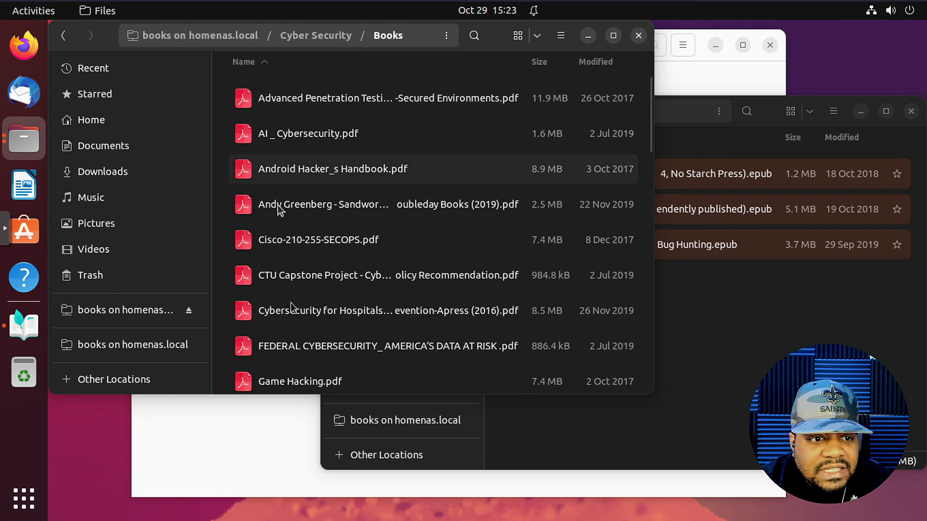
pyautogui.scroll(-10, 306, 300)
pyautogui.scroll(-3, 305, 295)
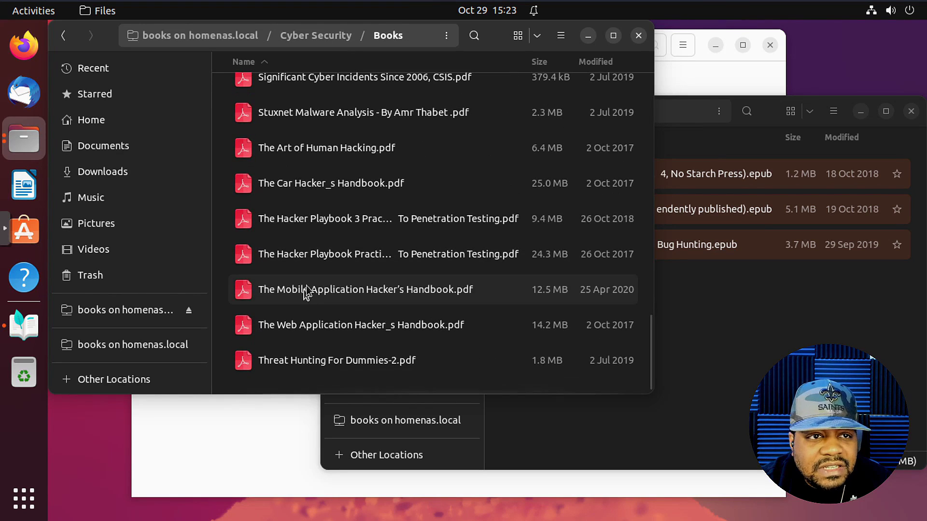
pyautogui.scroll(6, 309, 270)
pyautogui.click(325, 35)
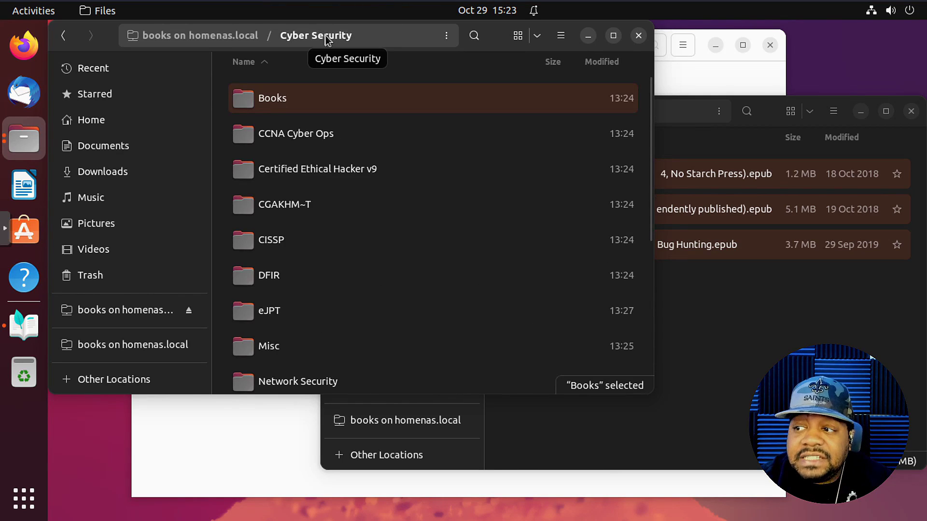
pyautogui.click(721, 263)
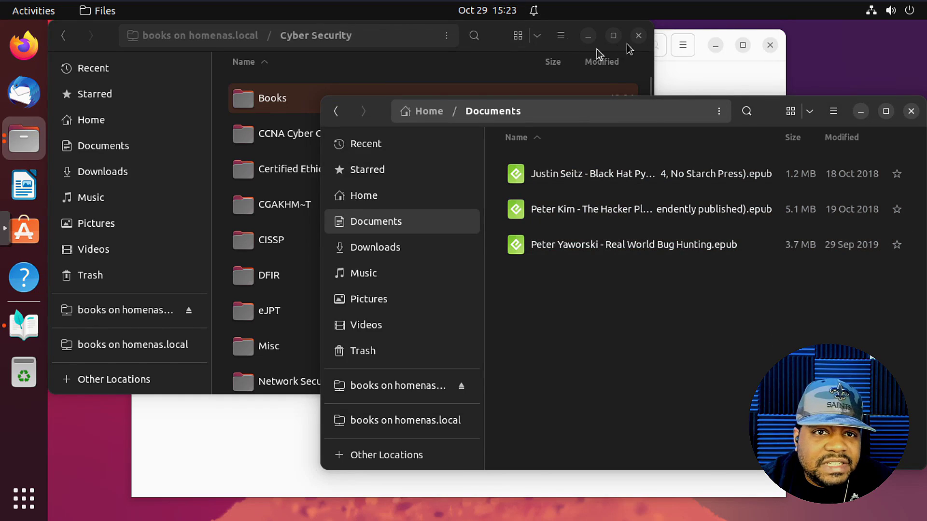
# Close the Cyber Security window, eject the share, and open Black Hat Python from Documents
pyautogui.click(639, 36)
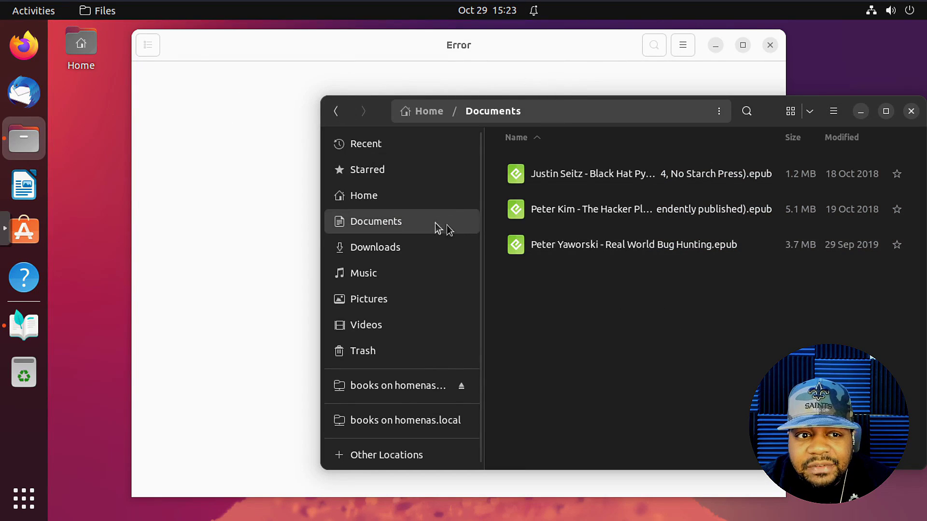
pyautogui.click(464, 388)
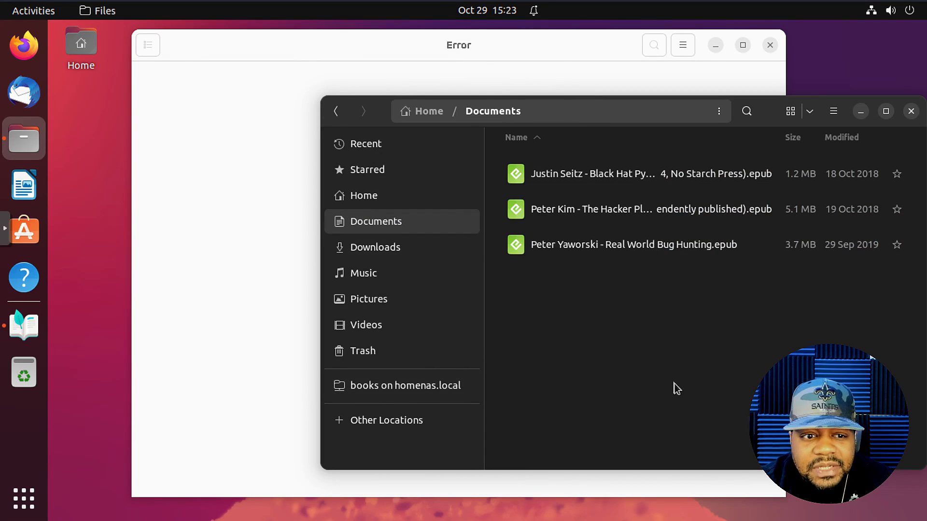
pyautogui.click(485, 42)
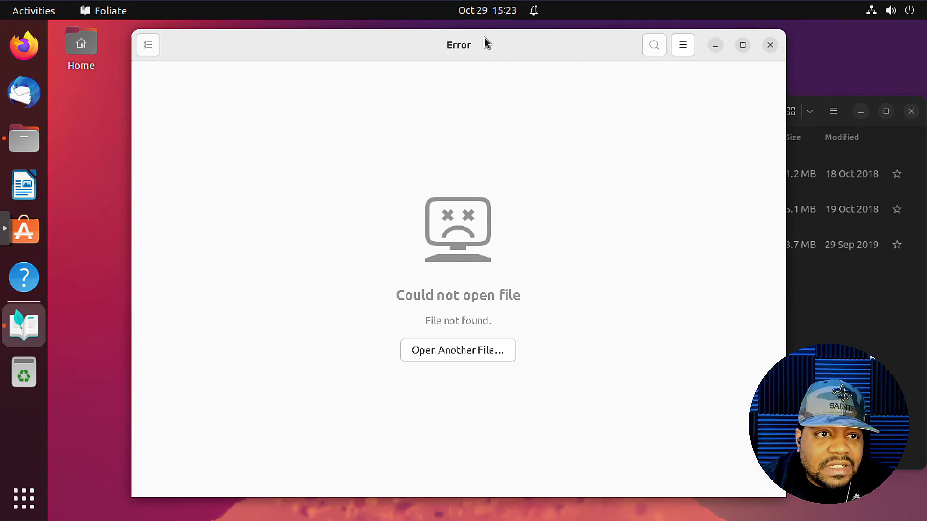
pyautogui.click(449, 351)
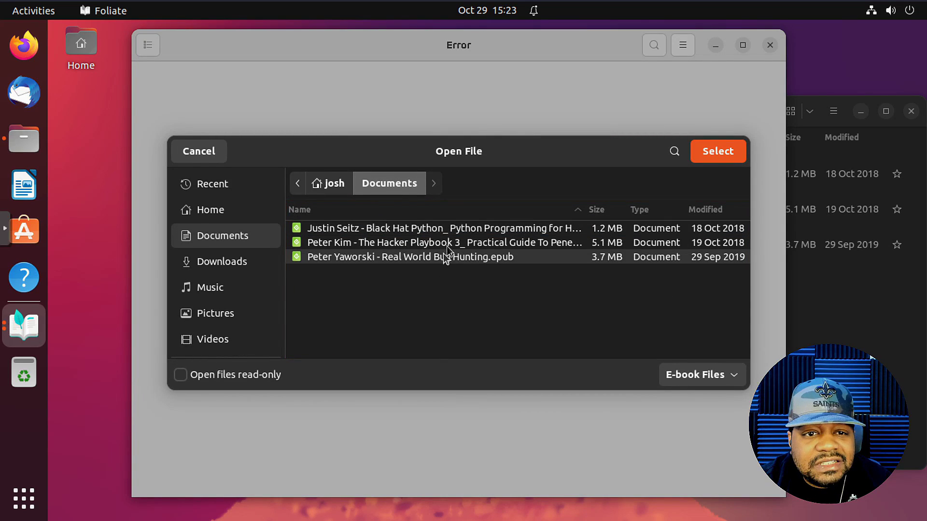
pyautogui.click(718, 152)
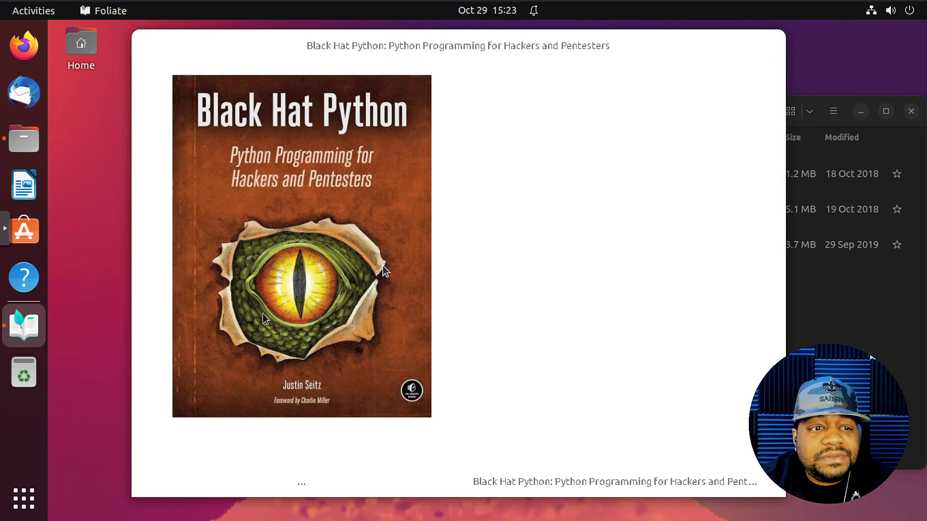
# Page forward to Chapter 1, then step back to Acknowledgments, page 10 of 375
pyautogui.moveTo(612, 56); pyautogui.dragTo(582, 61)
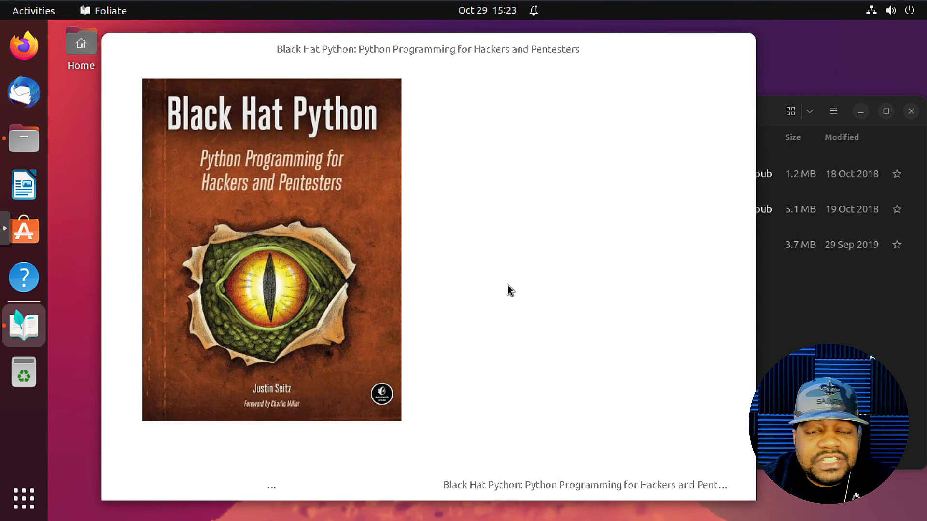
pyautogui.scroll(-1, 510, 290)
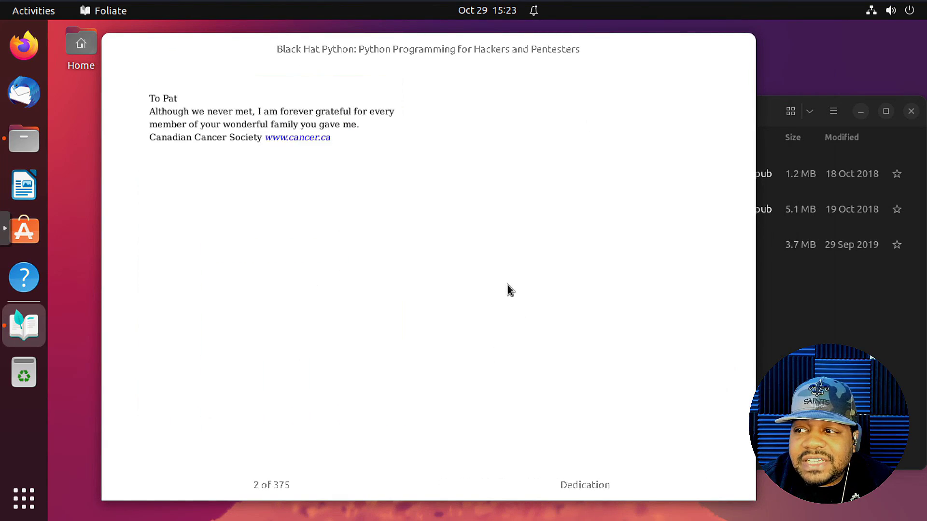
pyautogui.scroll(-8, 510, 290)
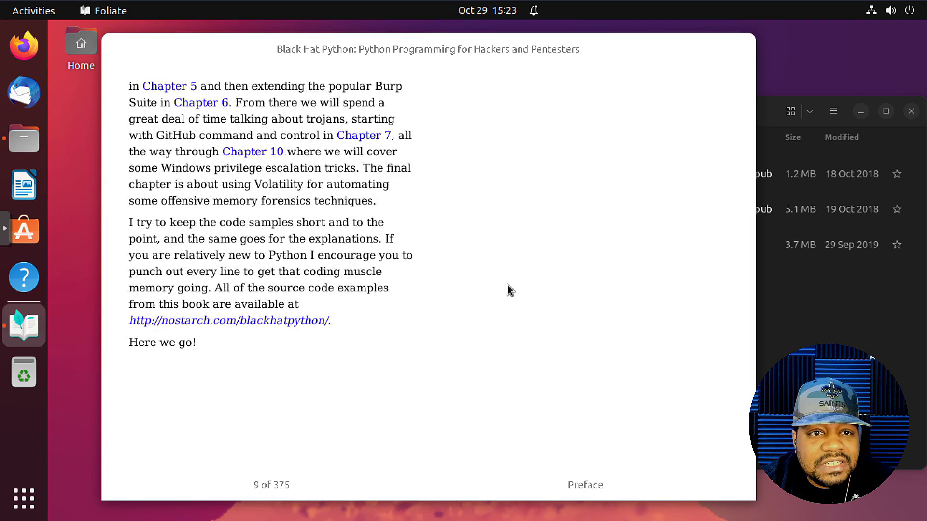
pyautogui.scroll(-2, 510, 290)
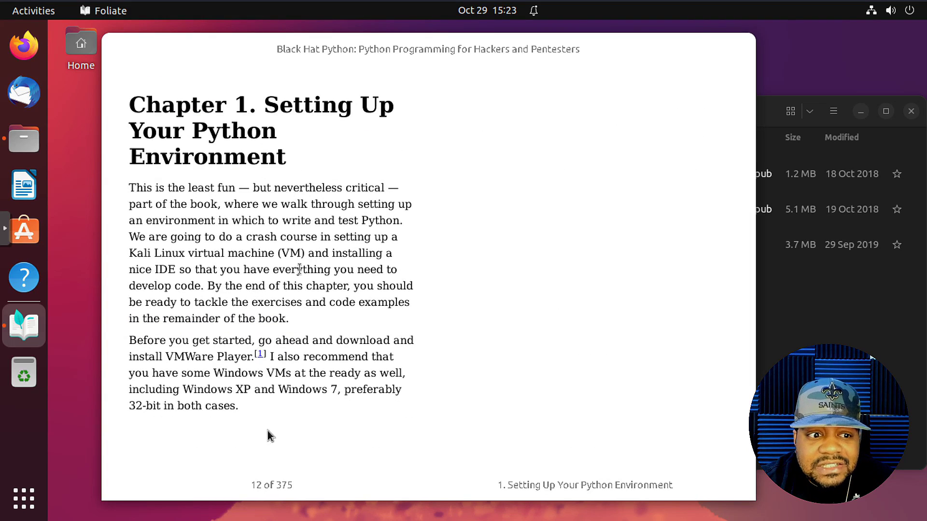
pyautogui.moveTo(288, 500)
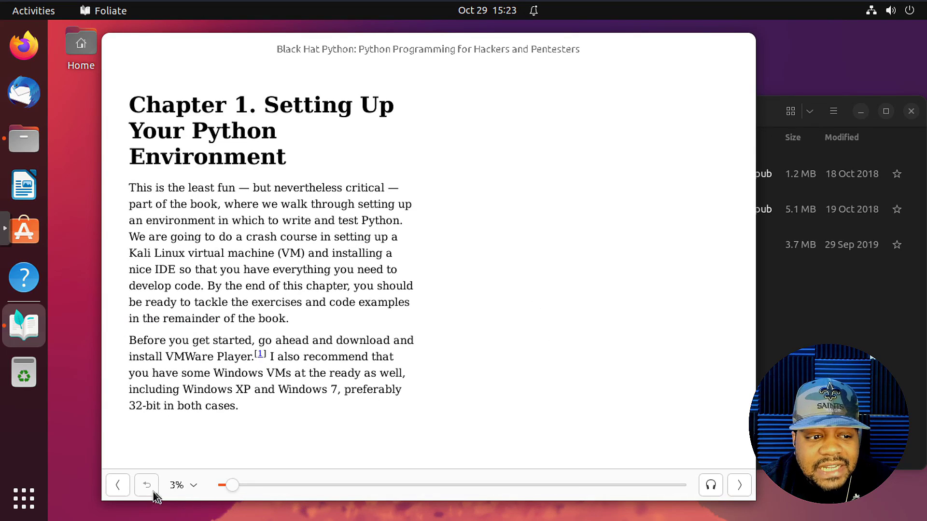
pyautogui.click(118, 485)
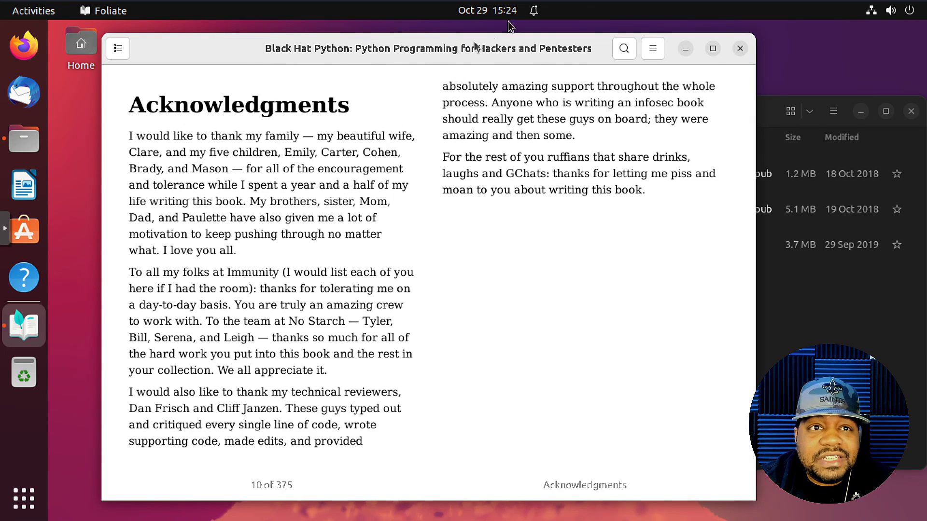
# Check the contents, annotations and bookmarks tabs in the sidebar, then close it on Acknowledgments
pyautogui.click(124, 49)
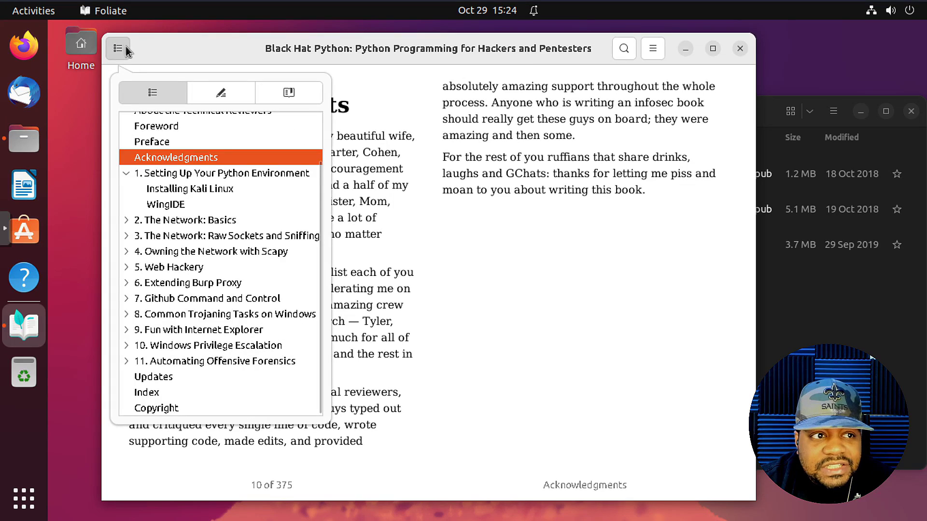
pyautogui.scroll(3, 166, 219)
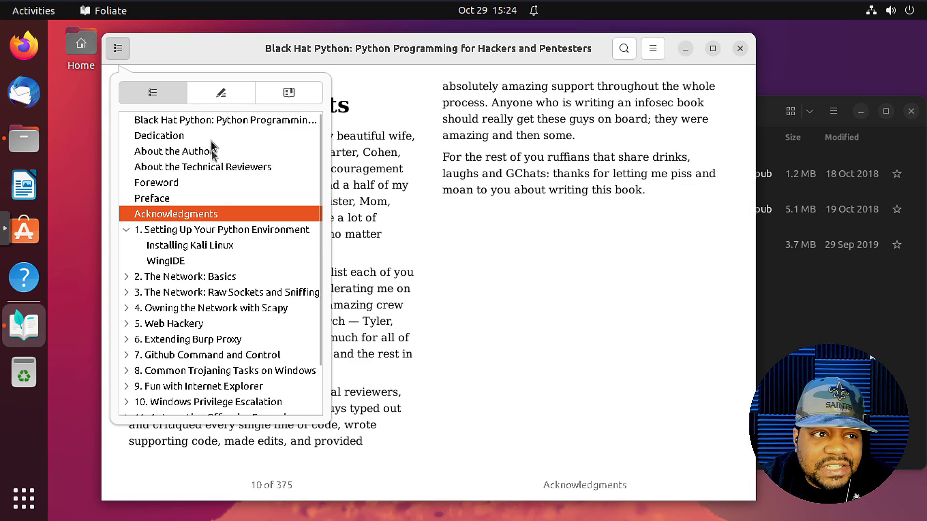
pyautogui.click(225, 99)
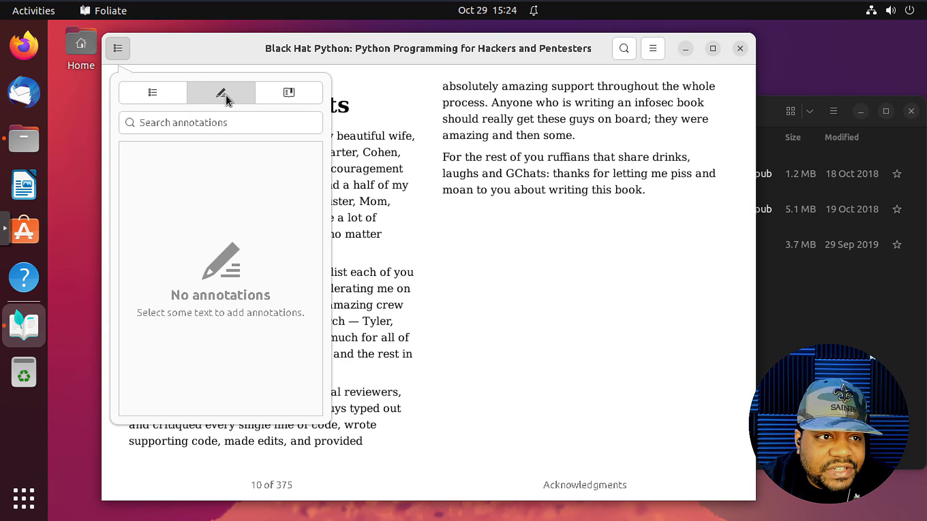
pyautogui.click(146, 96)
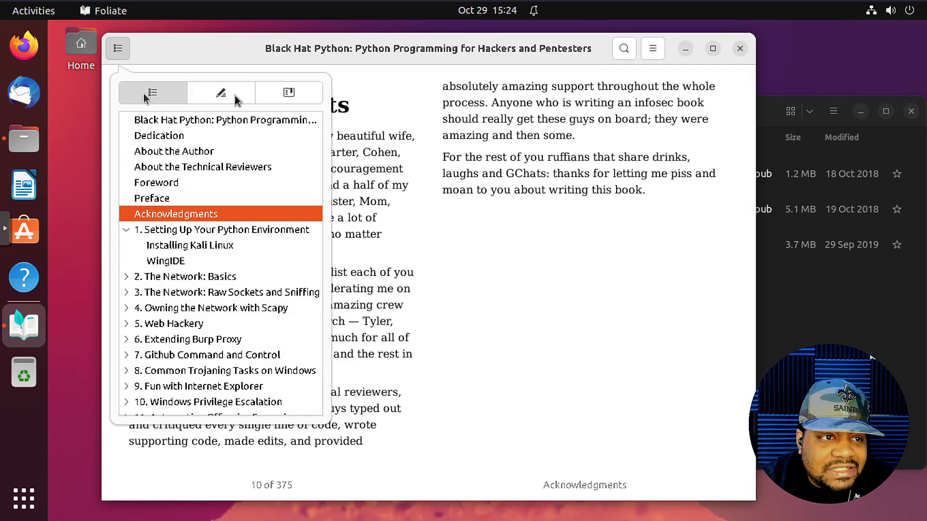
pyautogui.click(301, 94)
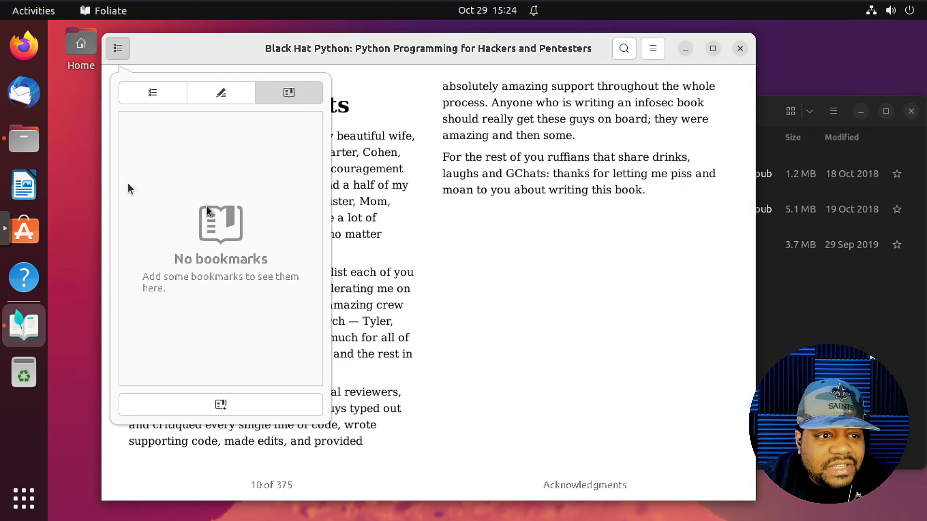
pyautogui.click(155, 95)
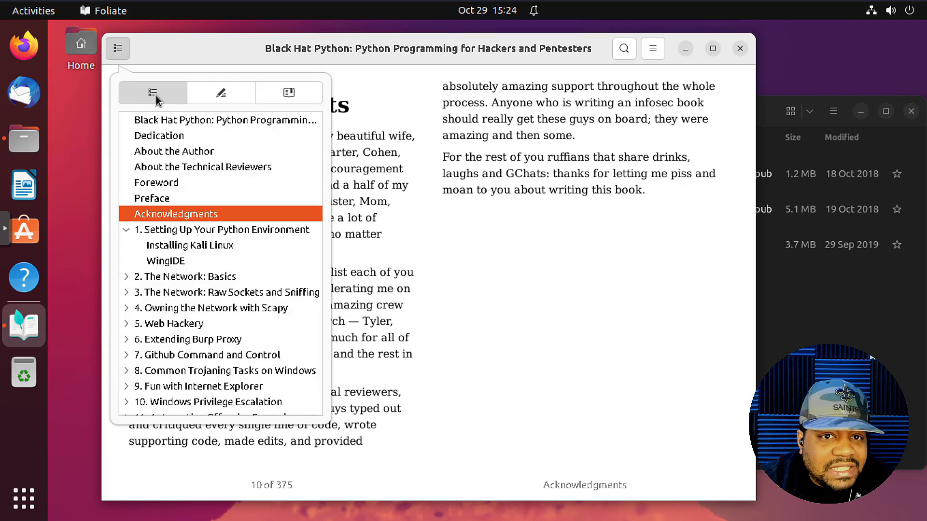
pyautogui.click(659, 51)
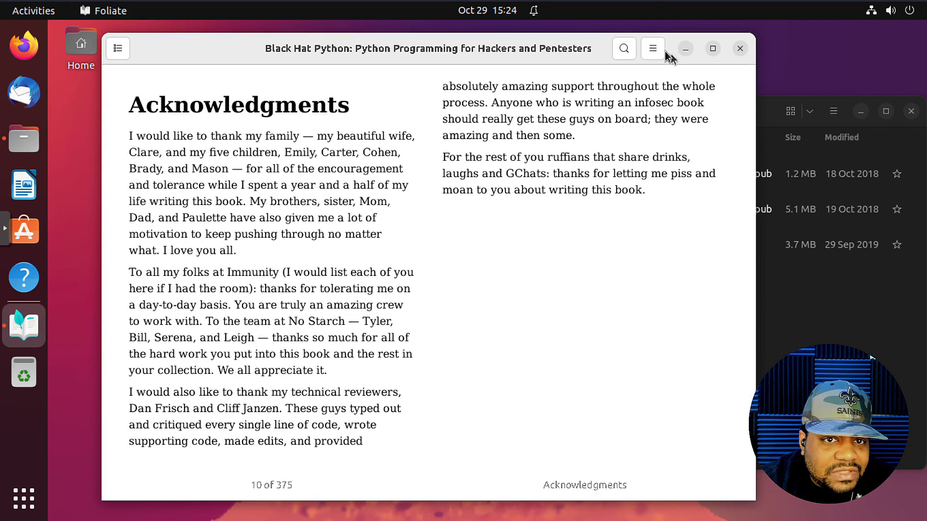
# Turn to Chapter 1 and apply the Dark reading theme
pyautogui.click(652, 83)
pyautogui.click(652, 49)
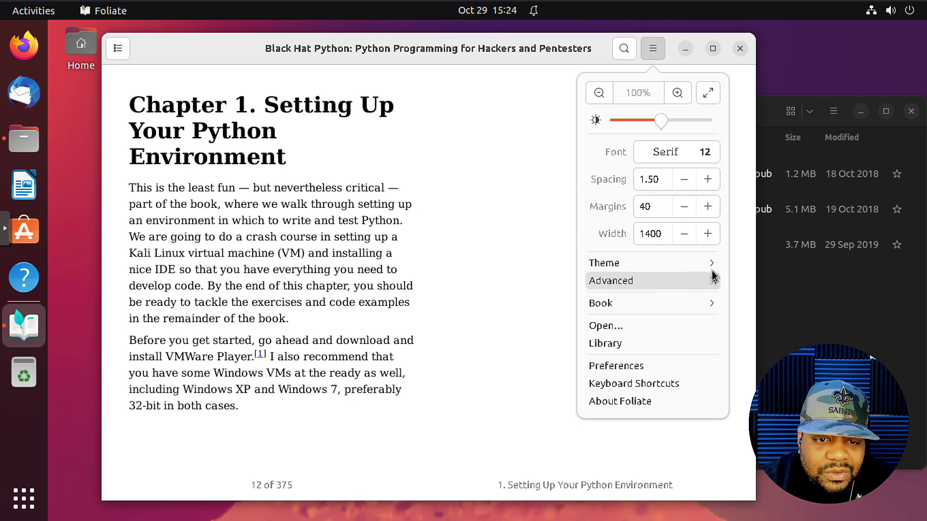
pyautogui.click(678, 267)
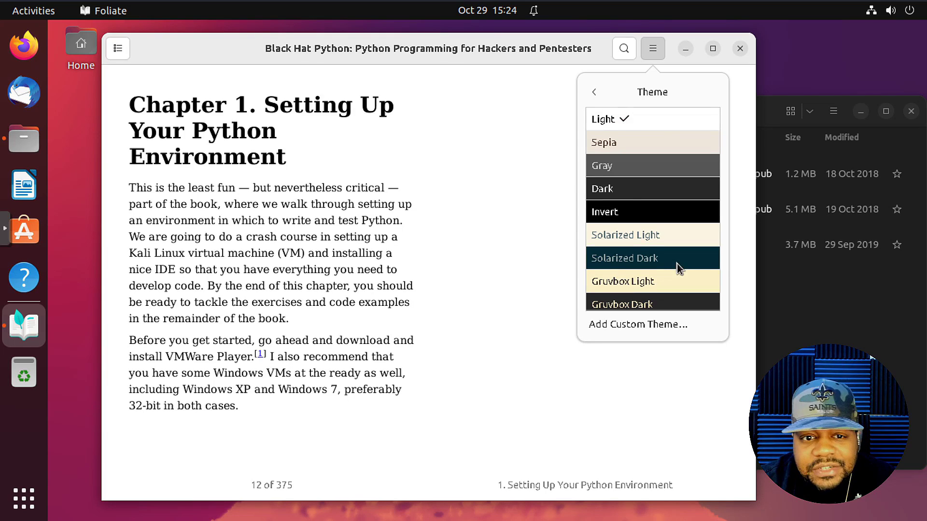
pyautogui.click(627, 191)
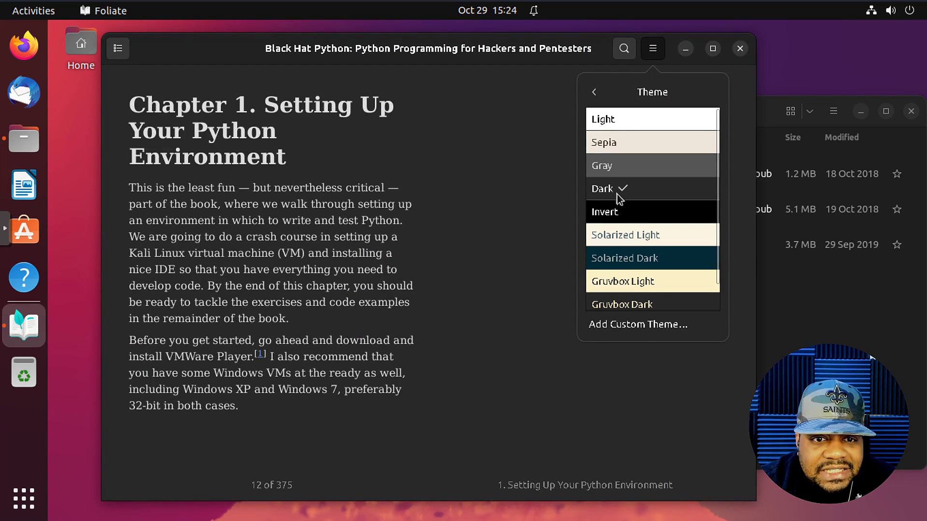
pyautogui.click(437, 171)
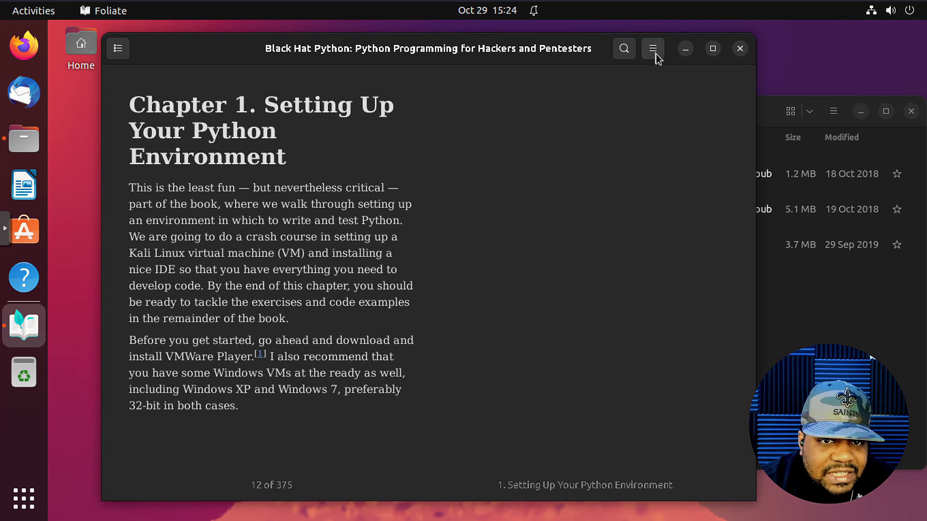
# Change the reading theme from Dark to Solarized Dark
pyautogui.click(655, 53)
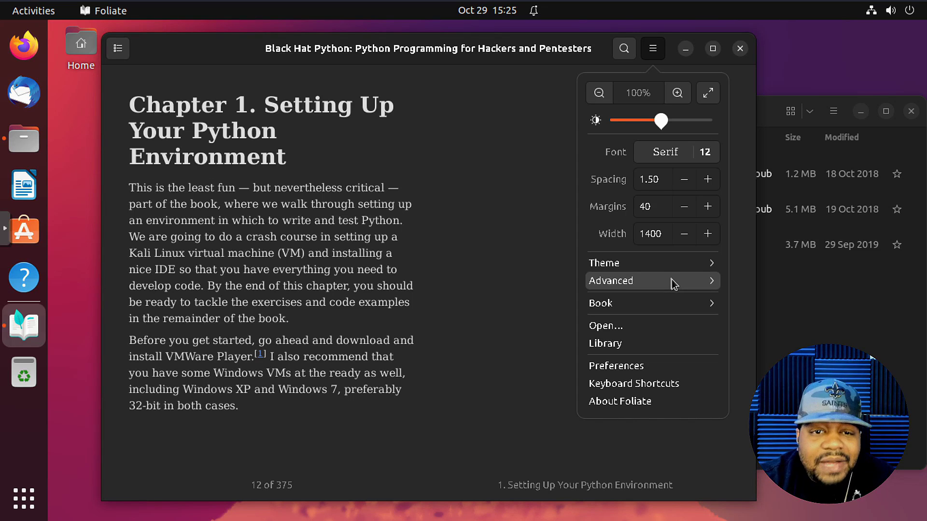
pyautogui.click(694, 266)
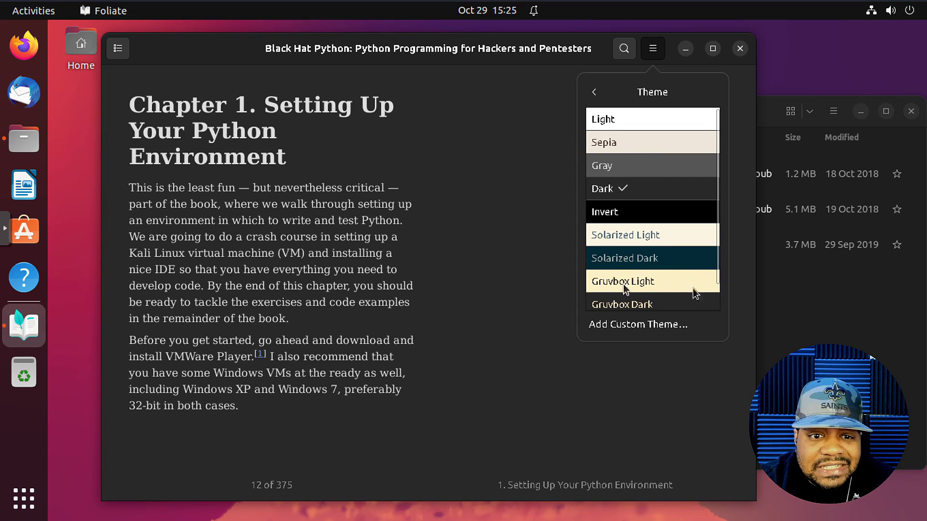
pyautogui.click(657, 261)
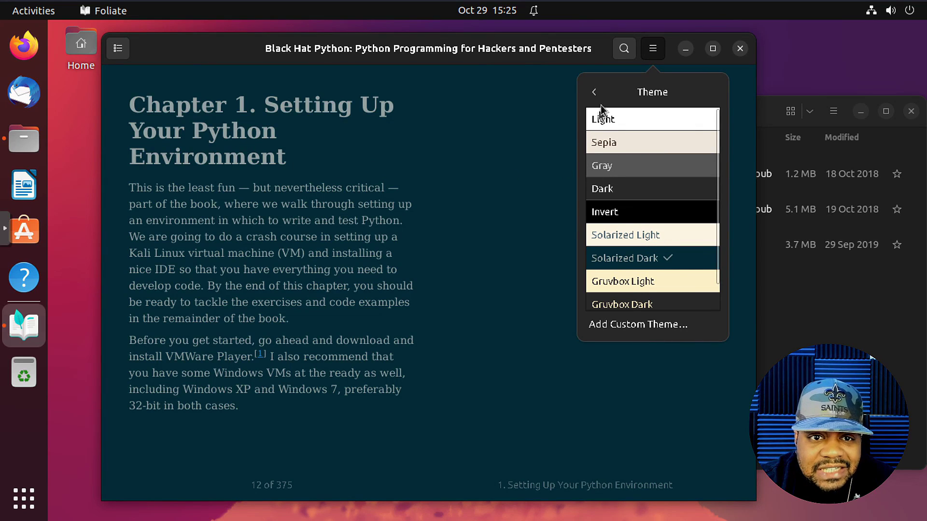
pyautogui.click(594, 92)
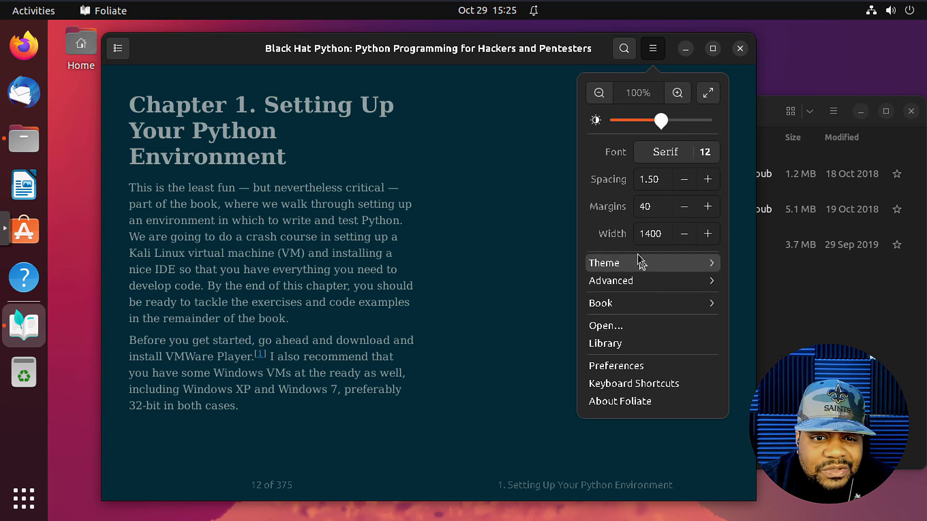
# Open the library and add The Hacker Playbook 3 and Real World Bug Hunting epubs from Documents
pyautogui.click(644, 344)
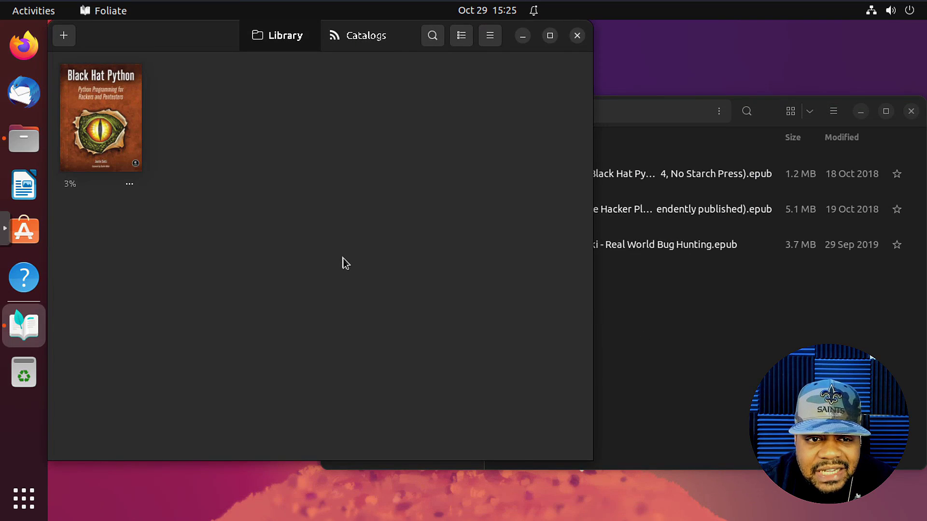
pyautogui.click(68, 38)
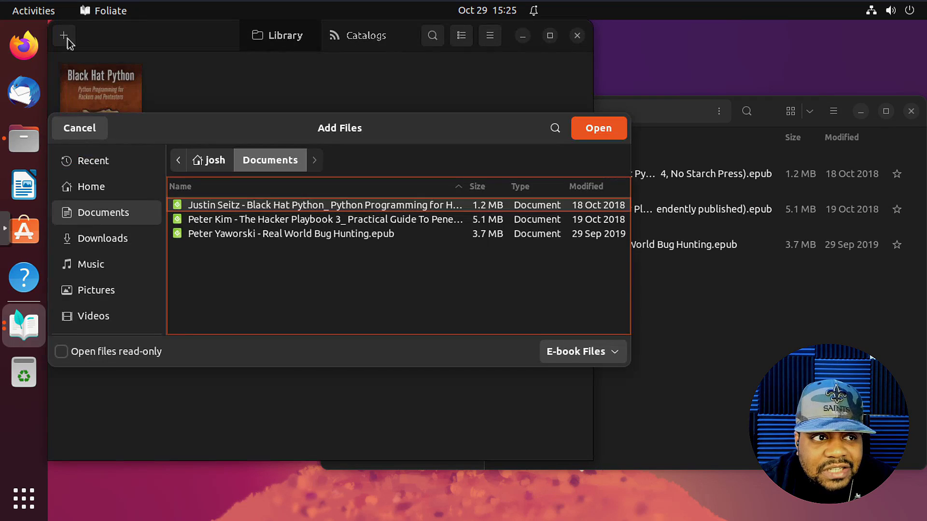
pyautogui.click(286, 220)
pyautogui.click(609, 131)
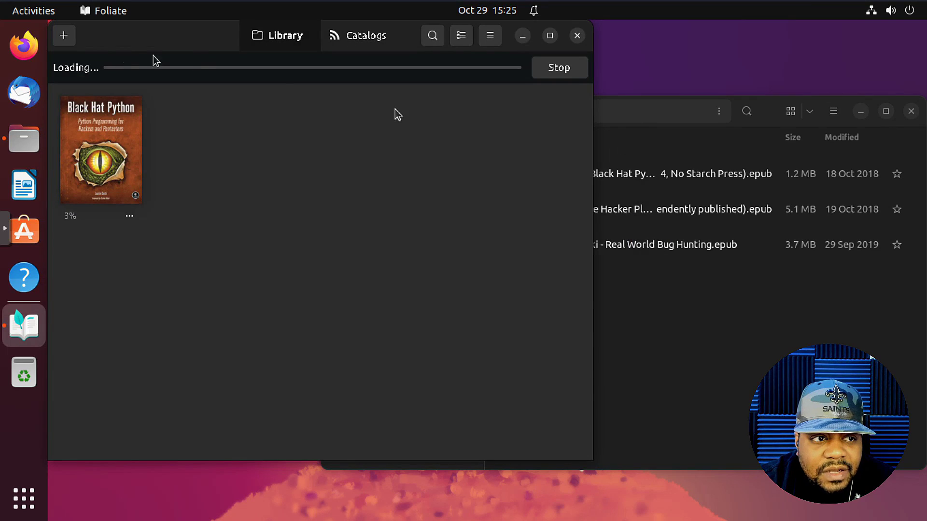
pyautogui.click(66, 42)
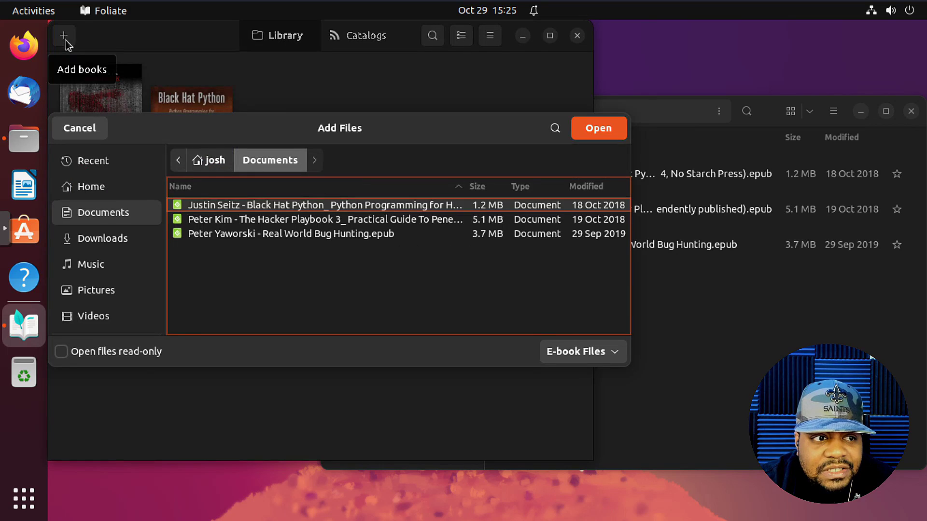
pyautogui.click(328, 237)
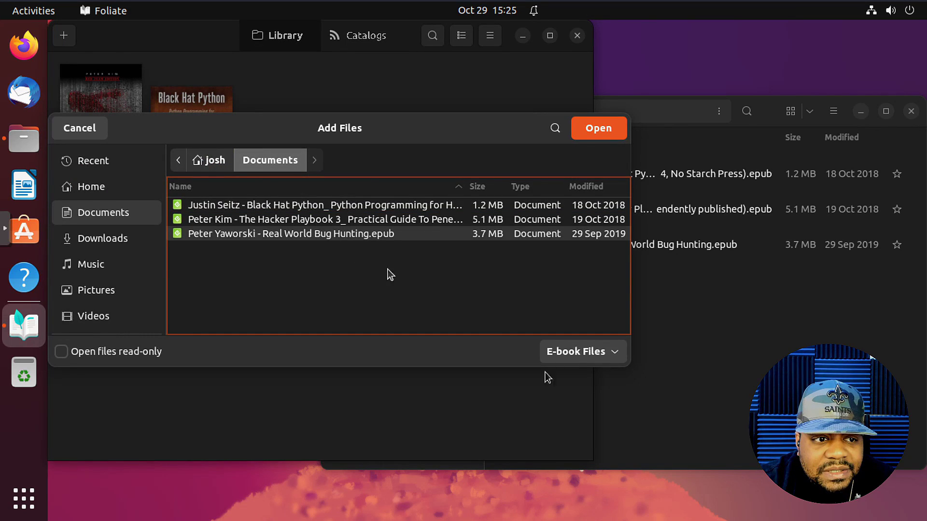
pyautogui.click(604, 136)
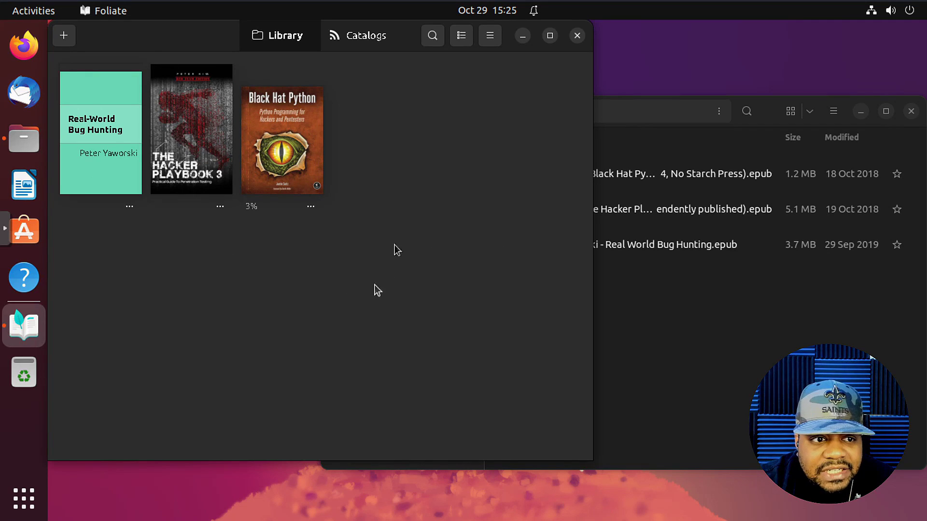
pyautogui.click(361, 39)
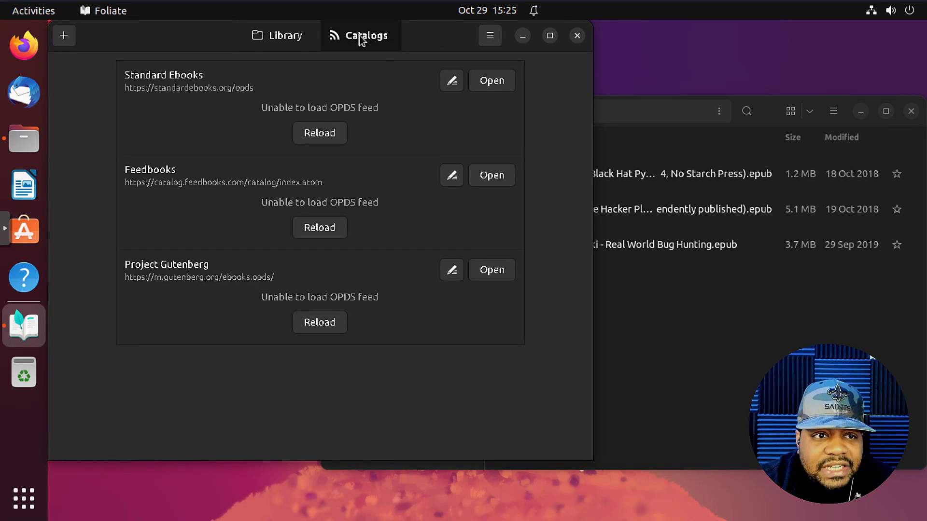
pyautogui.click(327, 133)
pyautogui.click(326, 134)
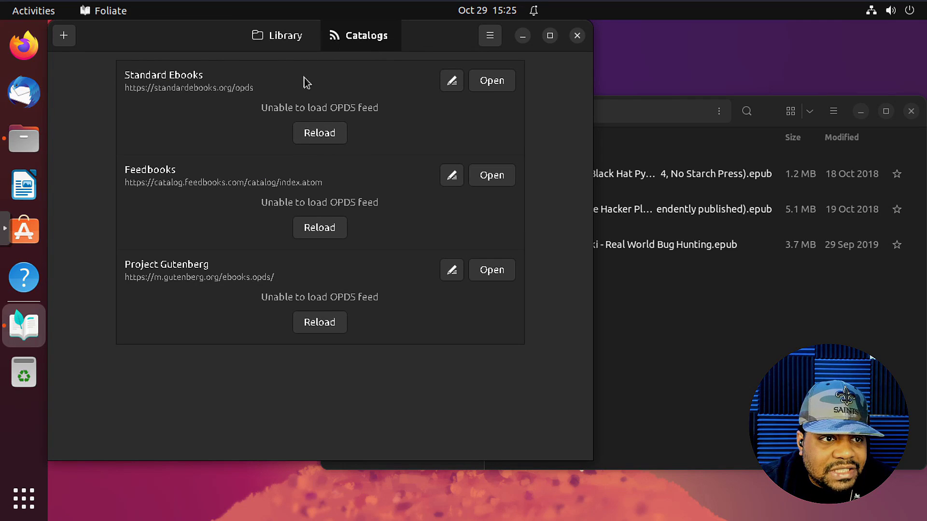
pyautogui.click(323, 229)
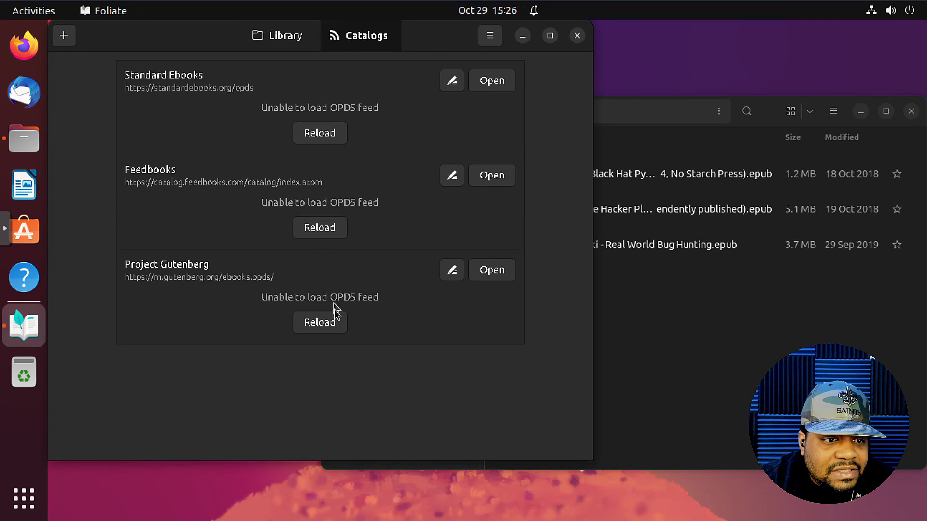
pyautogui.click(326, 323)
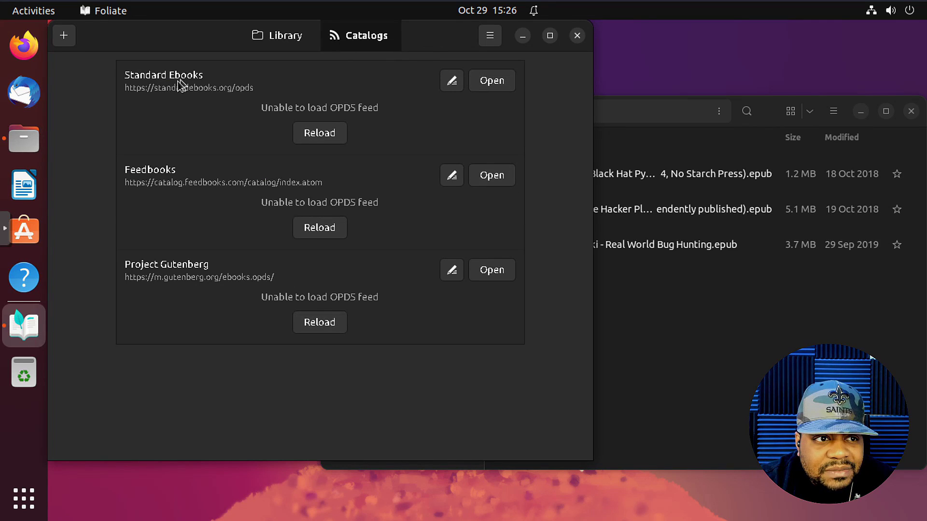
pyautogui.click(277, 39)
pyautogui.click(353, 43)
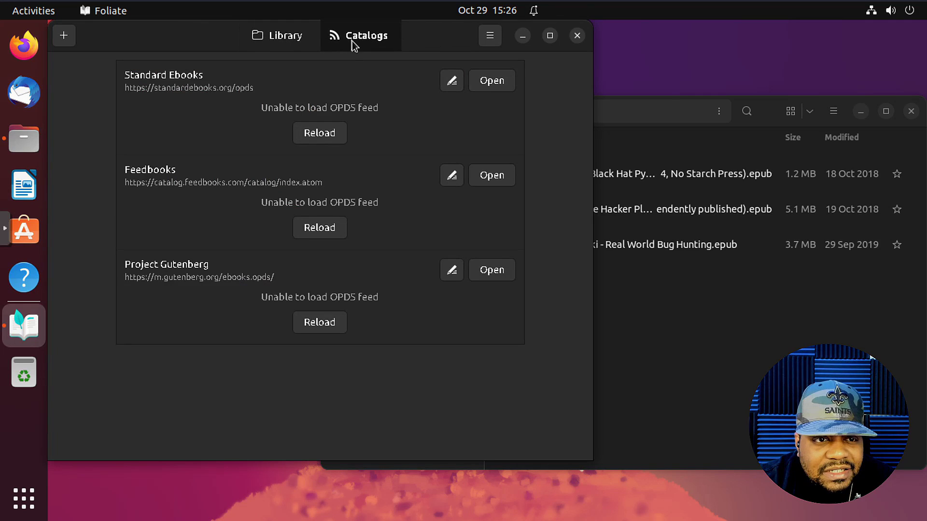
pyautogui.click(324, 136)
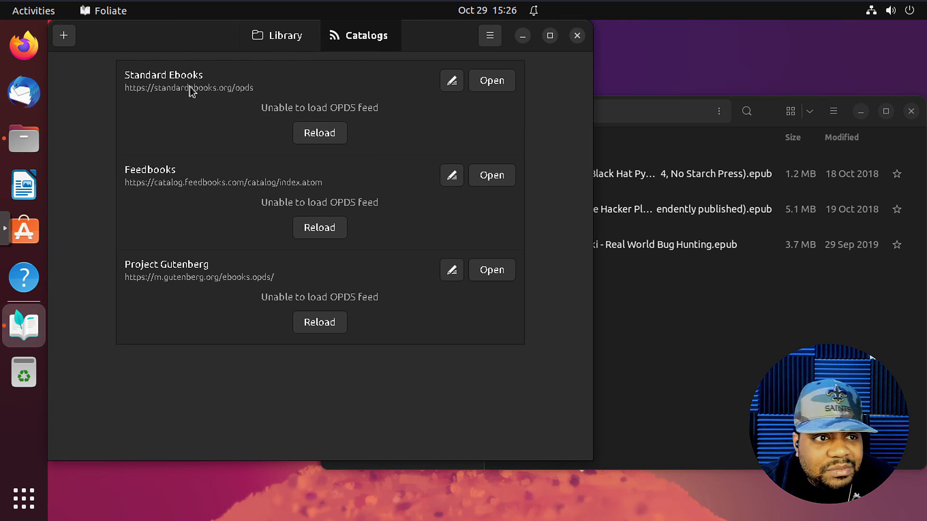
# Back in the library, open the Open Catalog… URL prompt, cancel it, and reopen the main menu
pyautogui.click(276, 42)
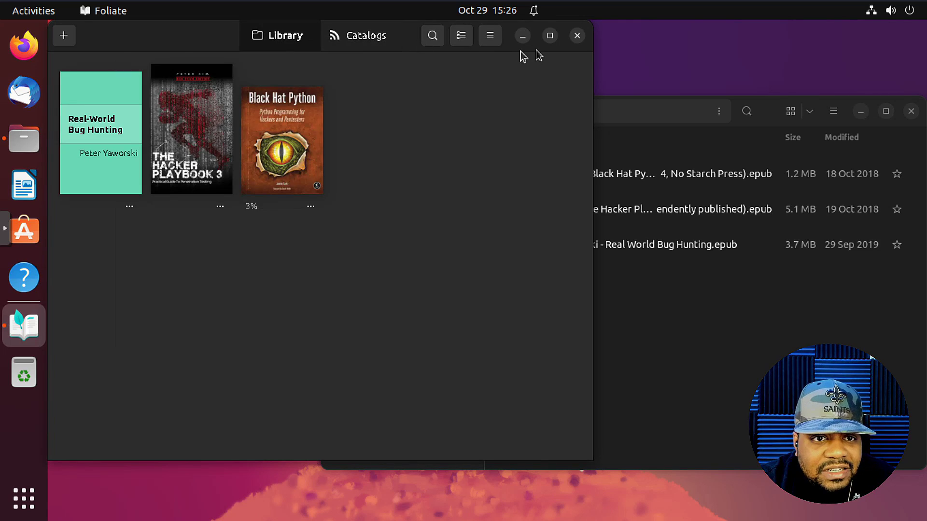
pyautogui.click(496, 36)
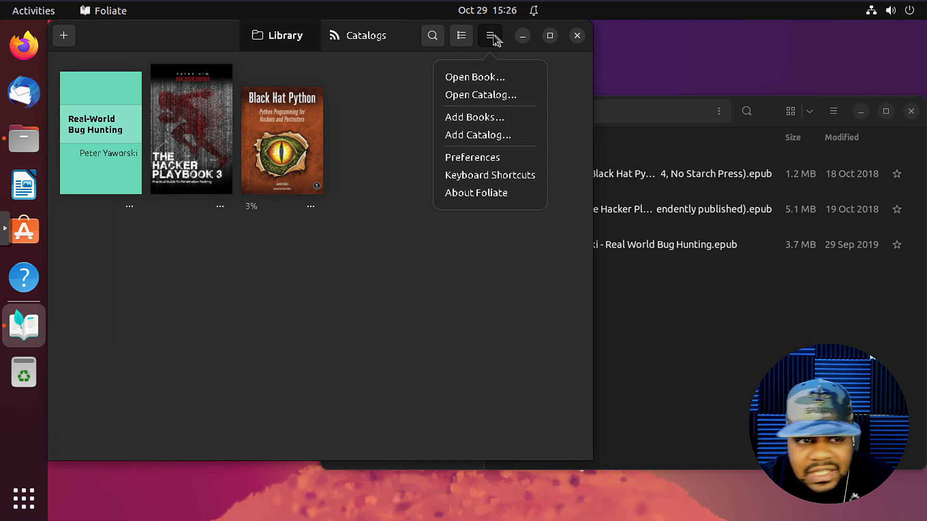
pyautogui.click(489, 97)
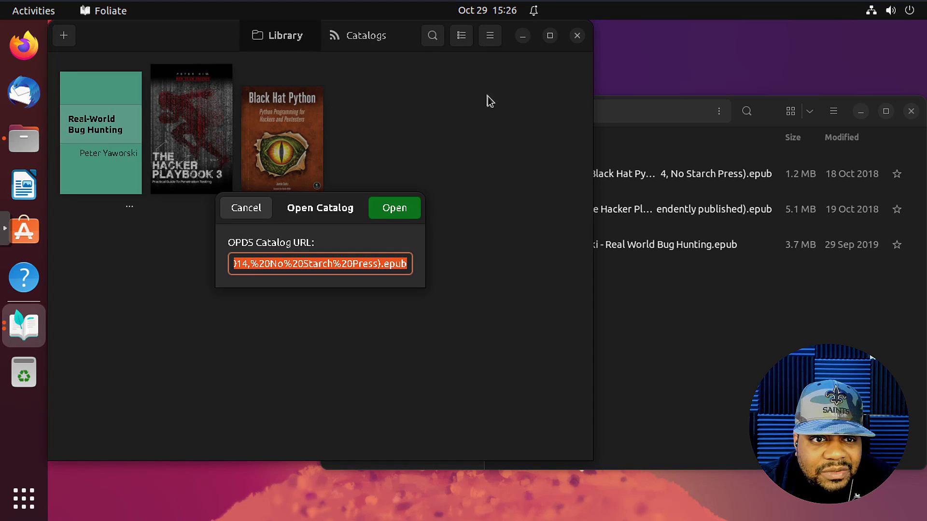
pyautogui.click(243, 208)
pyautogui.click(490, 36)
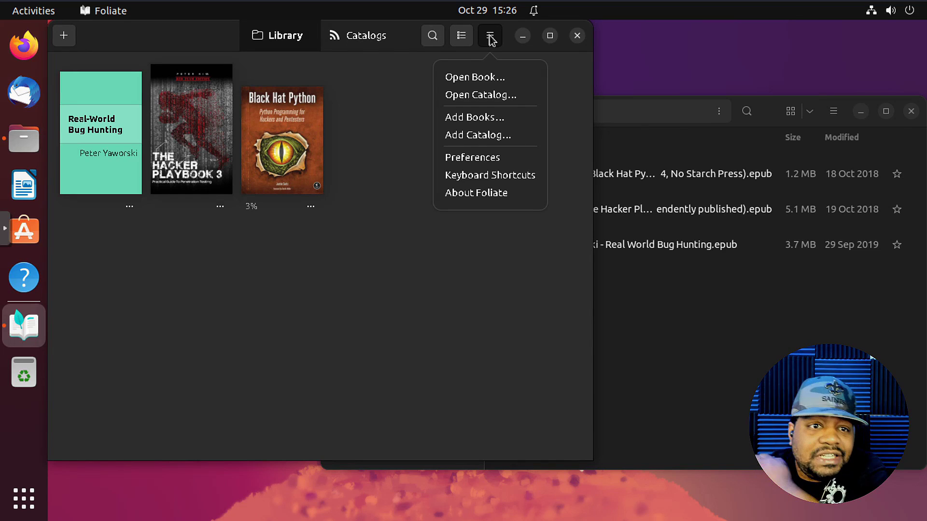
# Open Preferences and scroll from General down to Advanced and back up
pyautogui.click(481, 163)
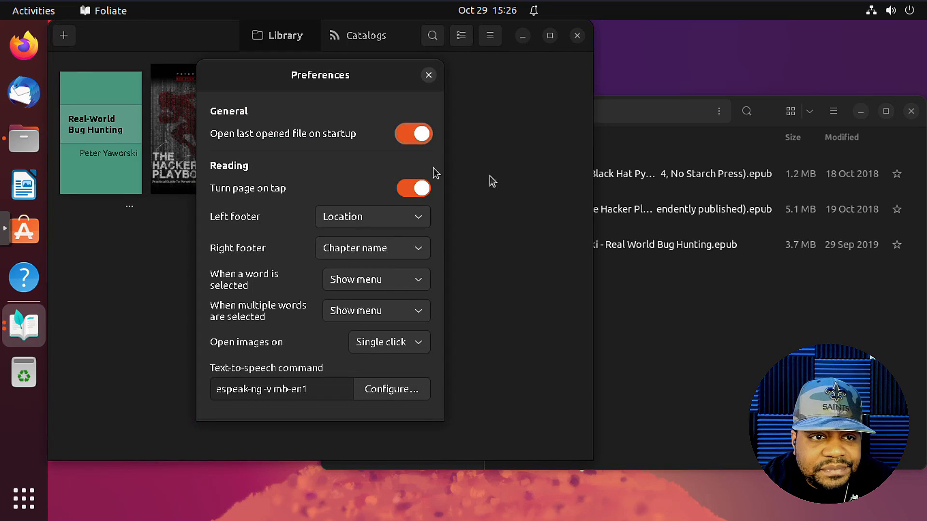
pyautogui.moveTo(371, 87); pyautogui.dragTo(419, 99)
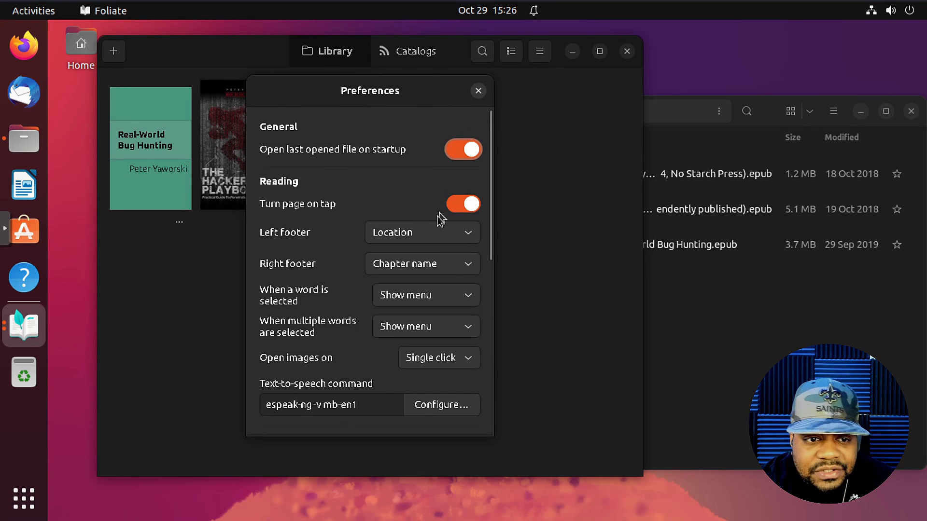
pyautogui.scroll(-5, 333, 333)
pyautogui.scroll(-3, 333, 328)
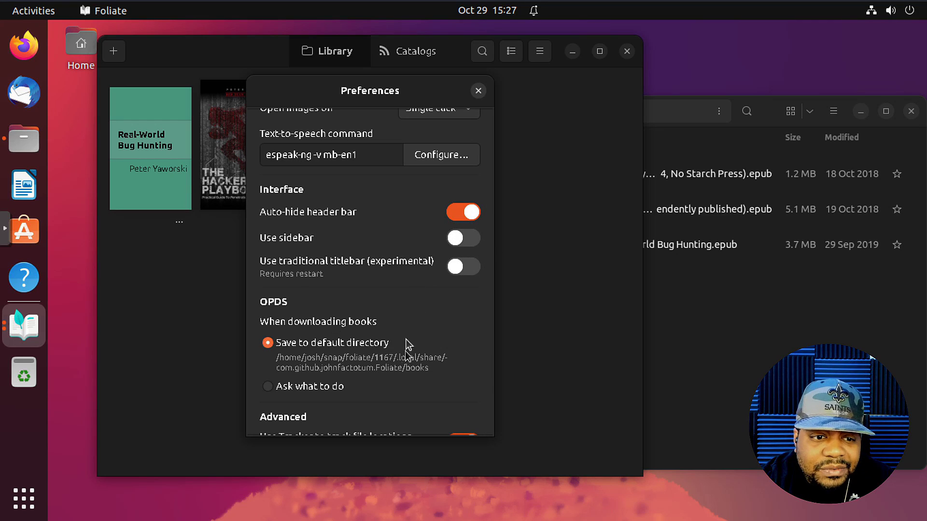
pyautogui.scroll(-3, 375, 261)
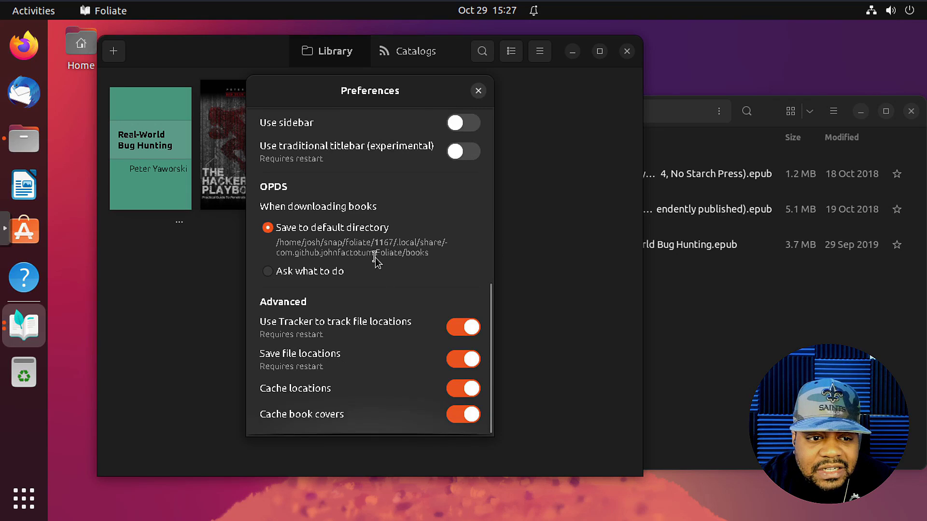
pyautogui.scroll(10, 368, 368)
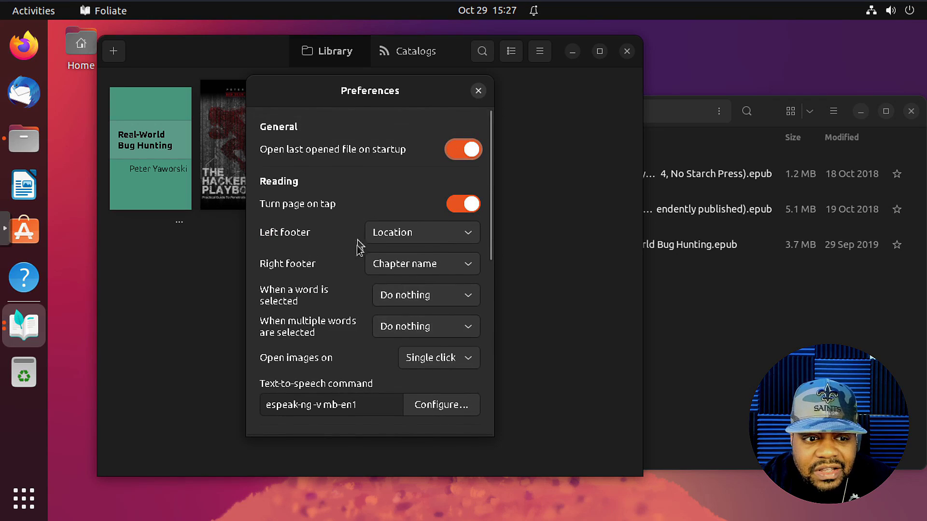
pyautogui.scroll(-10, 352, 255)
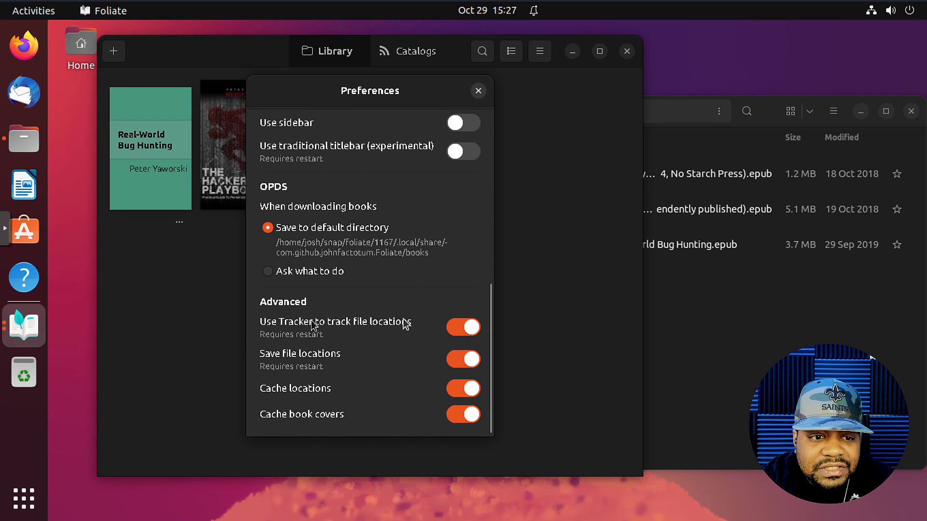
pyautogui.scroll(10, 403, 309)
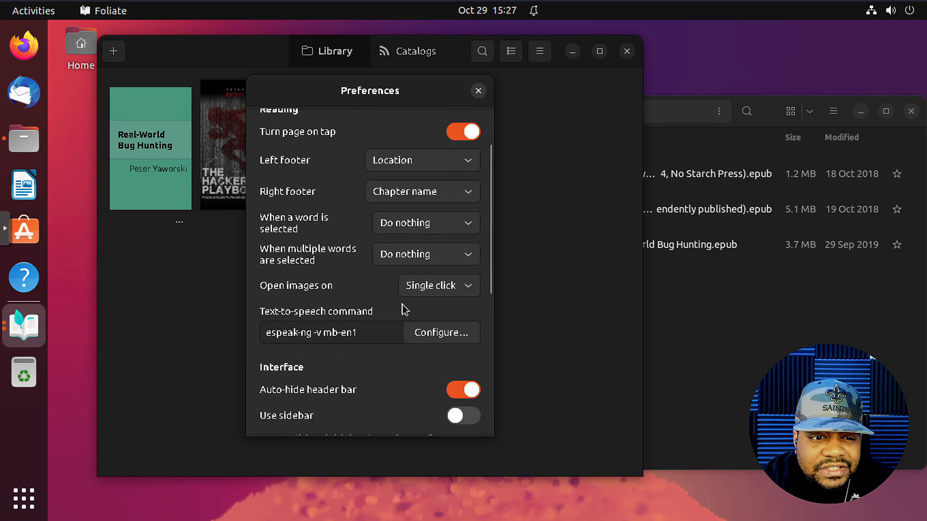
# Close Preferences, open Black Hat Python at Chapter 1, then go back to the library
pyautogui.click(478, 90)
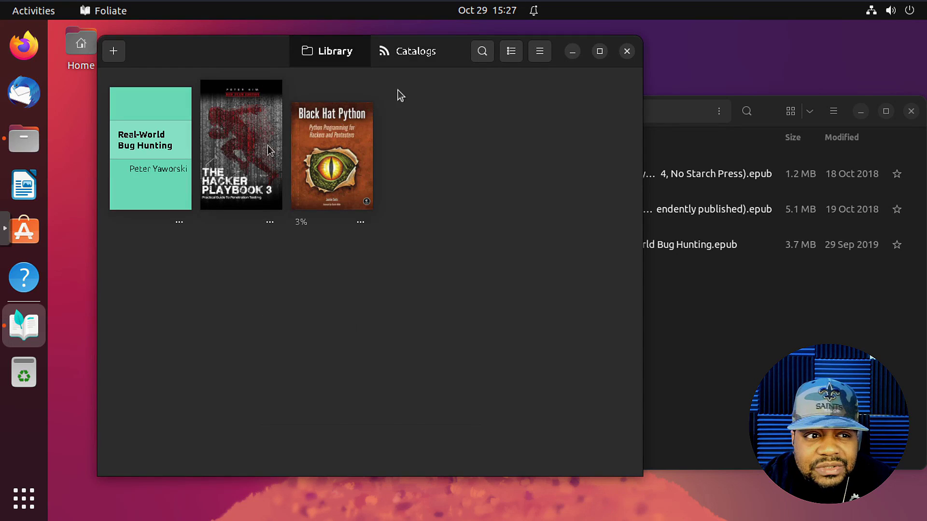
pyautogui.click(332, 164)
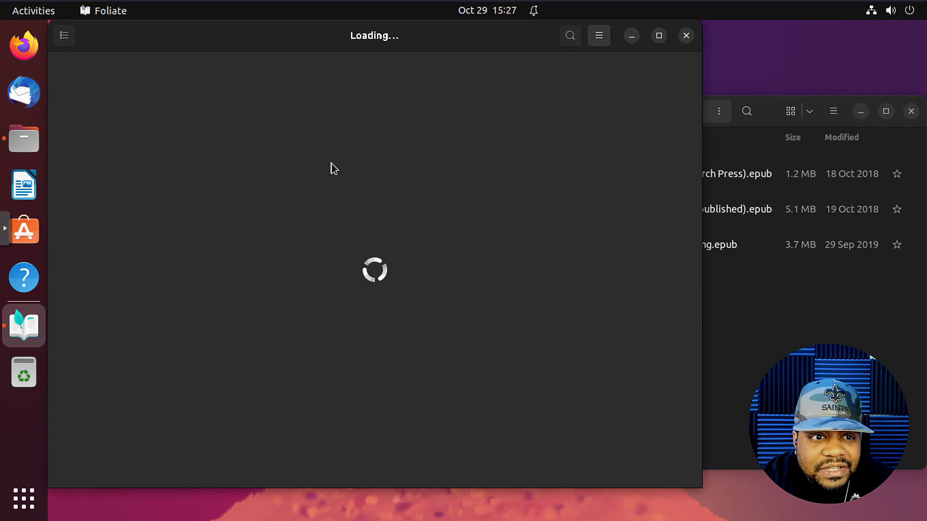
pyautogui.moveTo(373, 38)
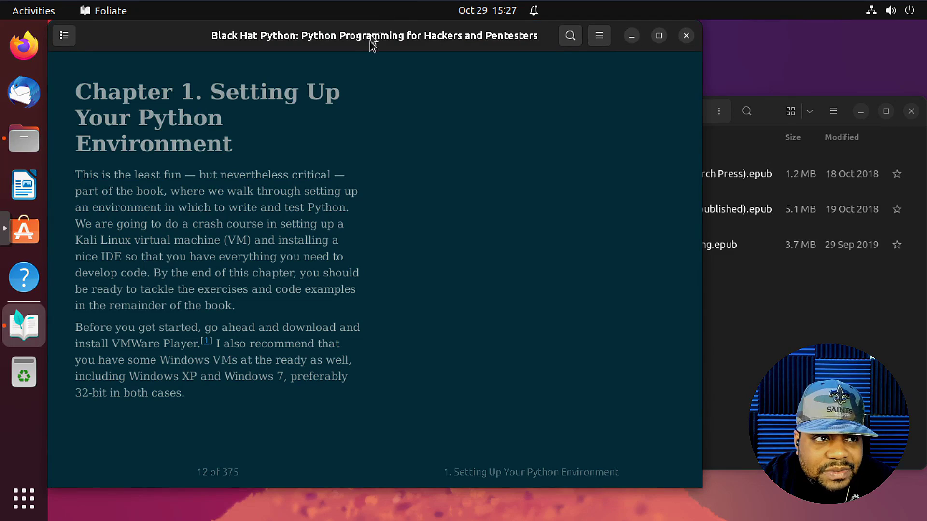
pyautogui.moveTo(372, 37); pyautogui.dragTo(413, 63)
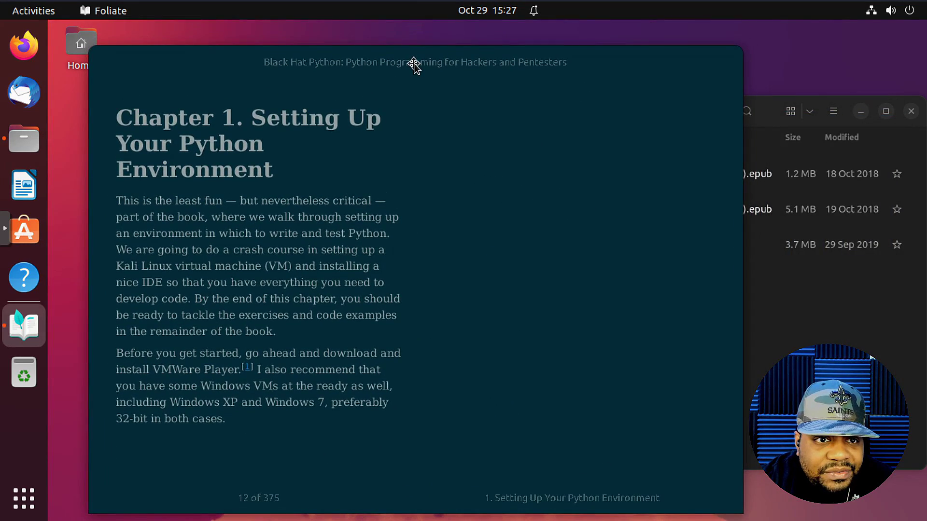
pyautogui.moveTo(245, 59)
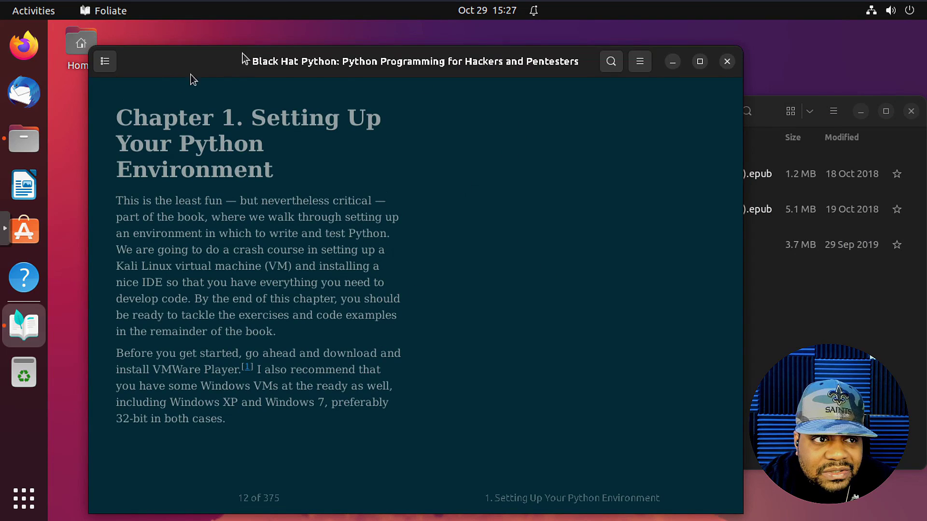
pyautogui.click(641, 61)
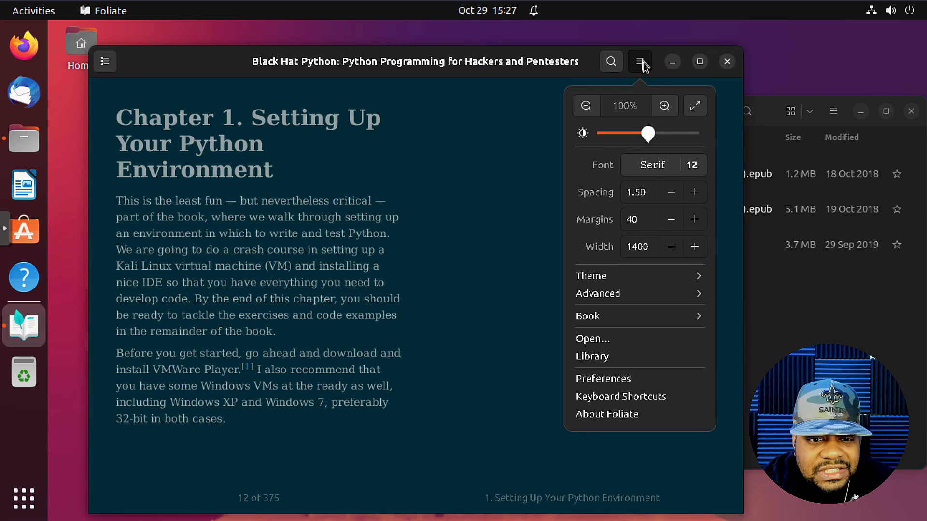
pyautogui.click(609, 357)
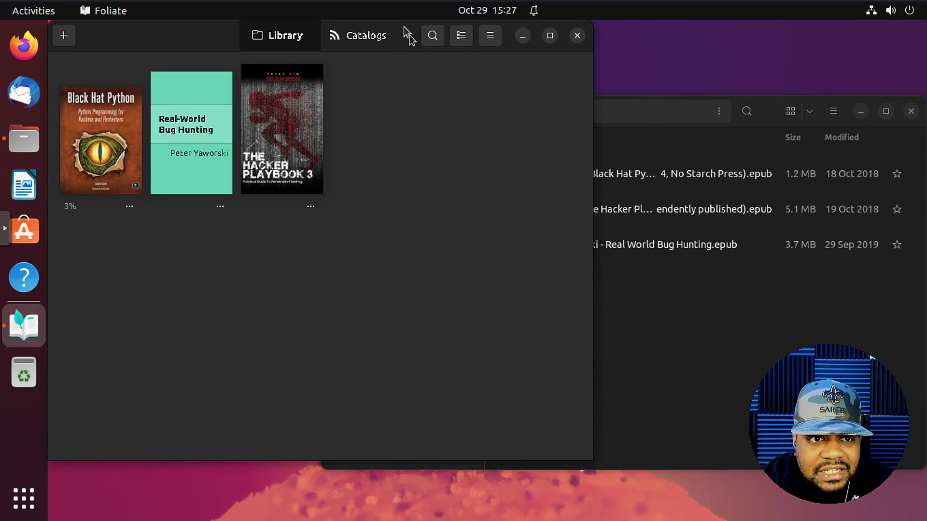
pyautogui.moveTo(164, 38); pyautogui.dragTo(255, 63)
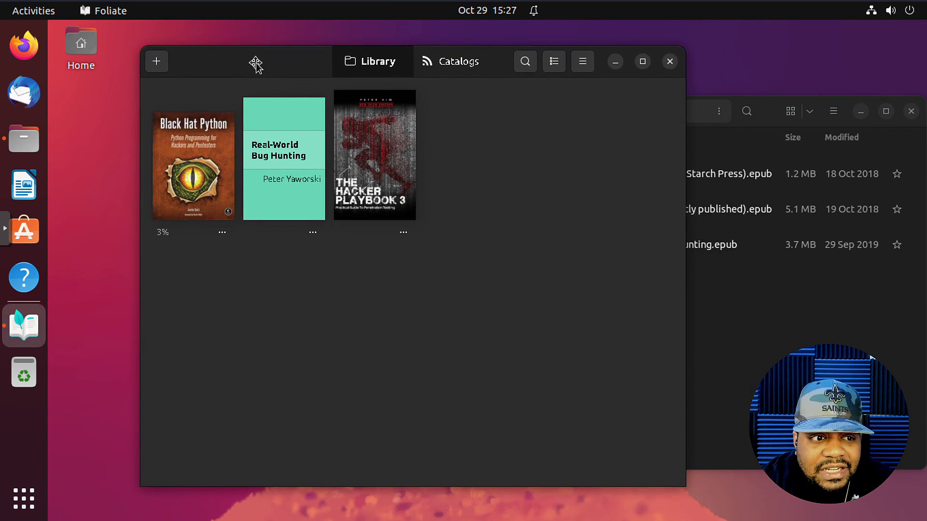
pyautogui.click(589, 68)
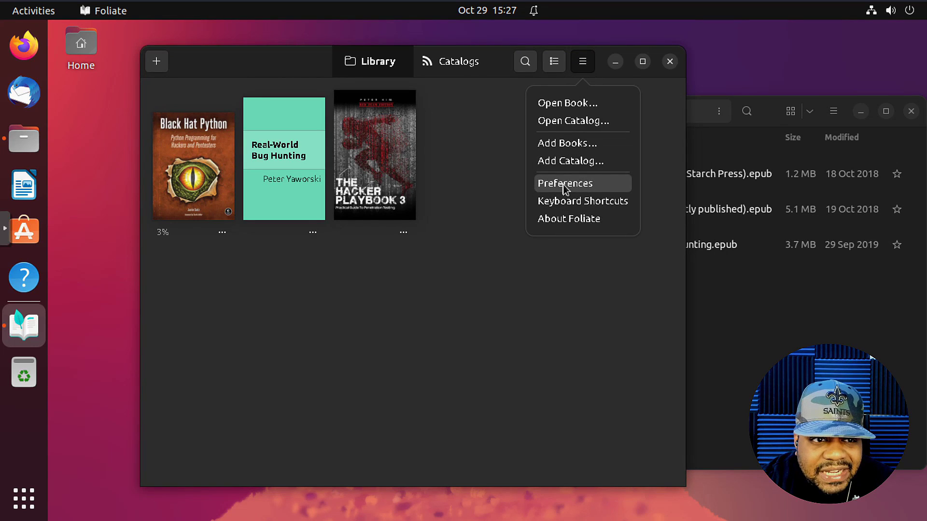
# Reopen Black Hat Python at Chapter 1, maximizing and then restoring its window
pyautogui.click(182, 197)
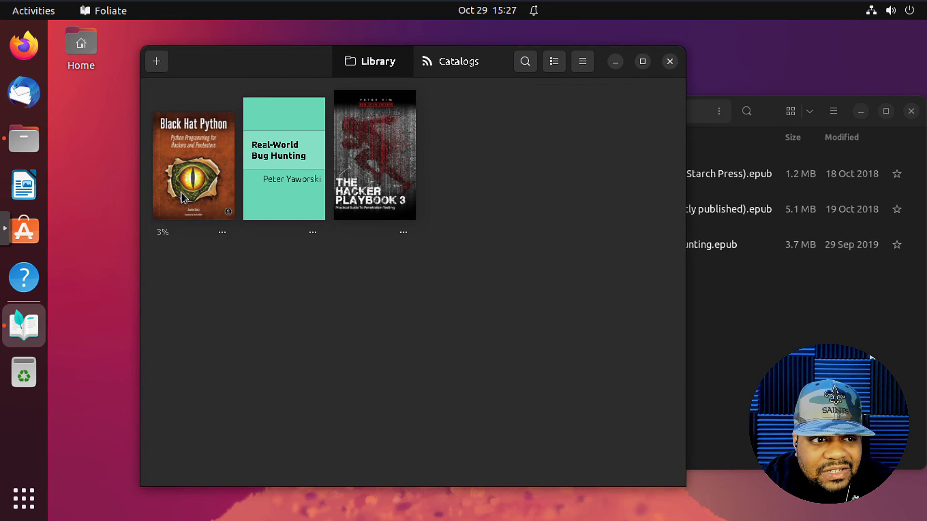
pyautogui.click(183, 197)
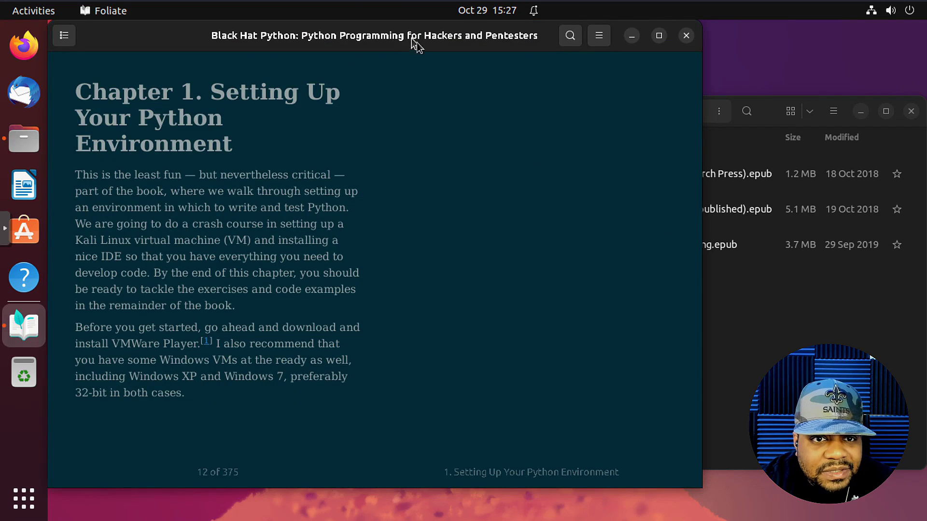
pyautogui.moveTo(414, 44); pyautogui.dragTo(473, 51)
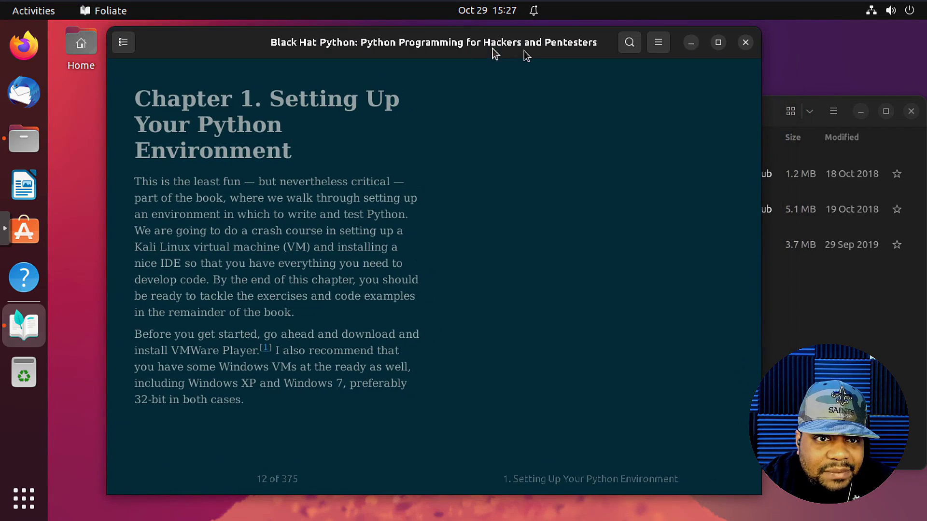
pyautogui.doubleClick(525, 45)
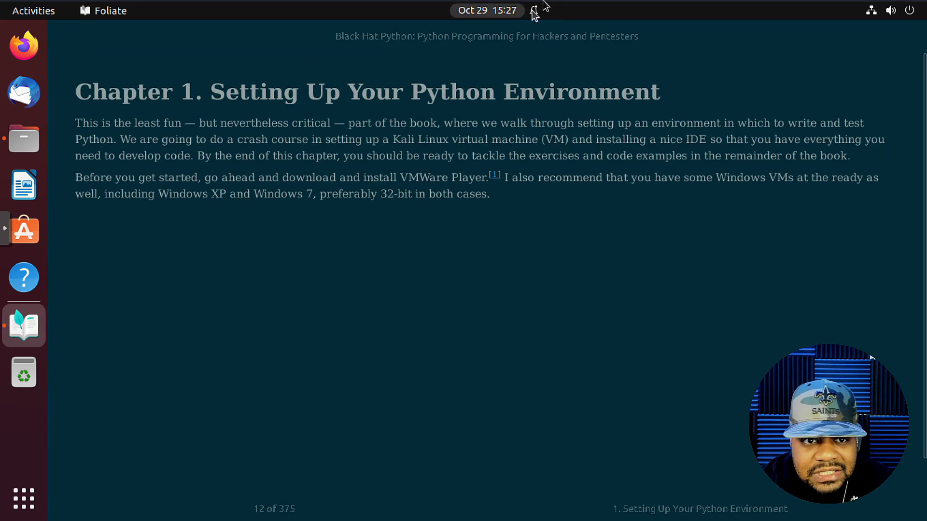
pyautogui.doubleClick(579, 37)
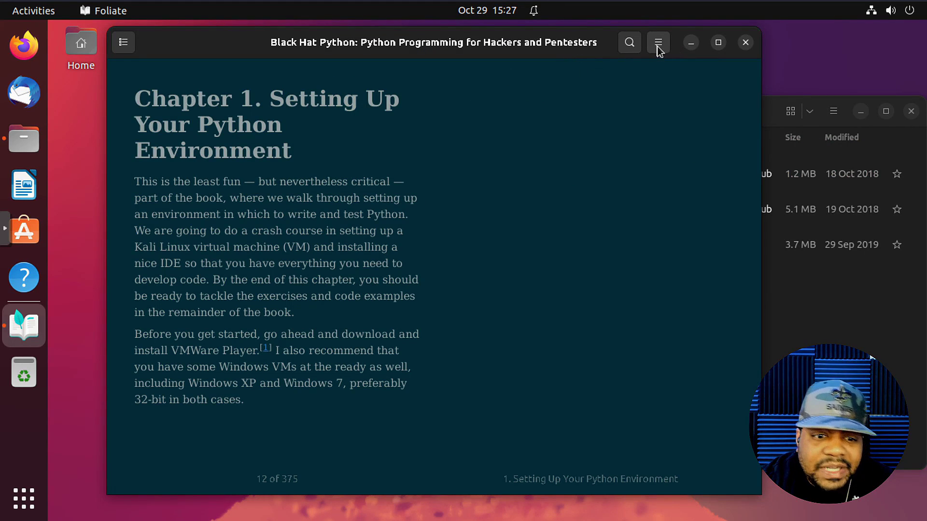
# Expand and collapse chapter 5. Web Hackery in the table of contents, then close it
pyautogui.moveTo(154, 55)
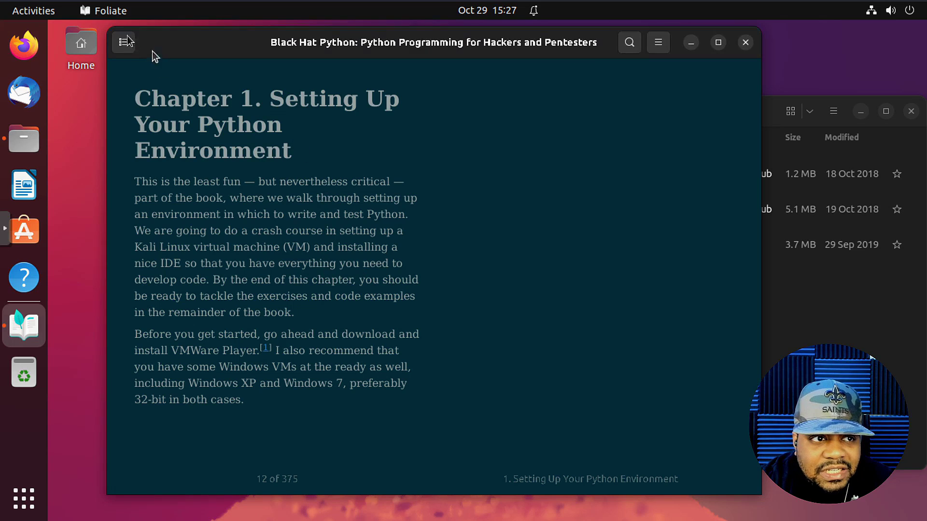
pyautogui.click(124, 43)
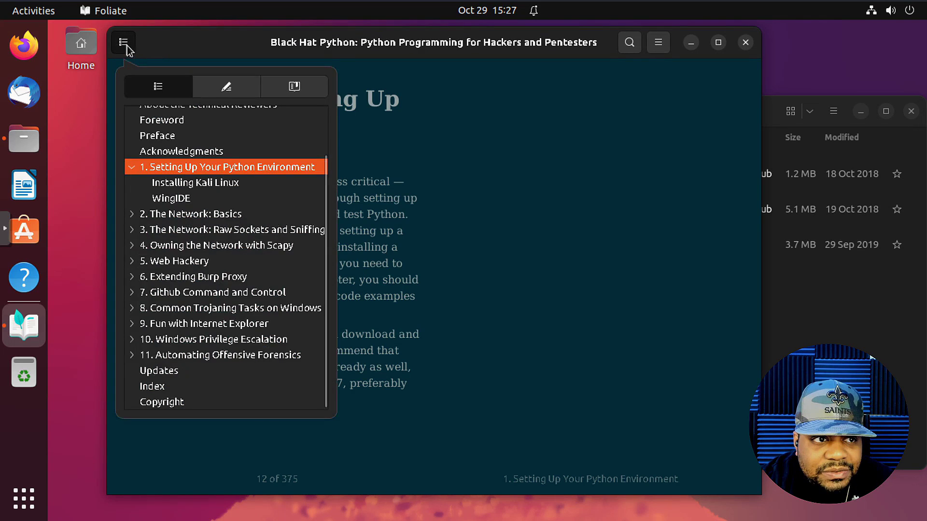
pyautogui.click(132, 261)
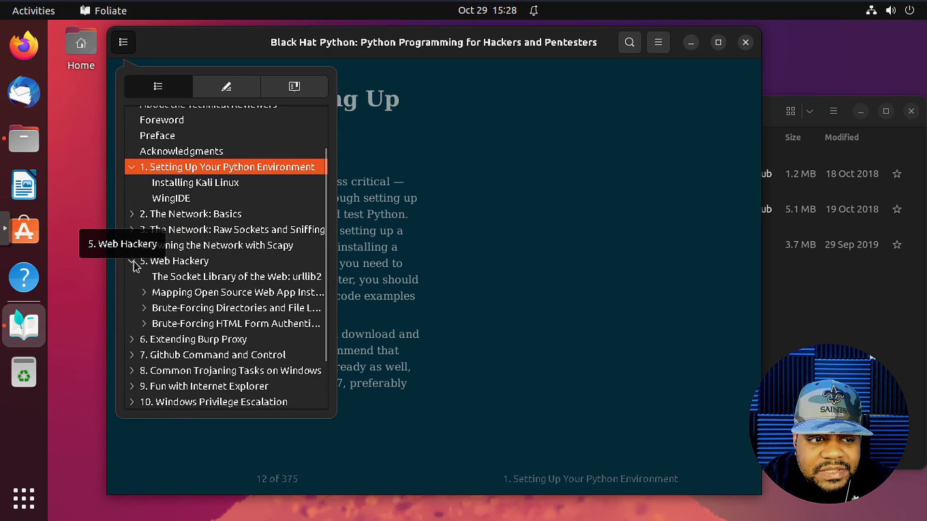
pyautogui.click(133, 261)
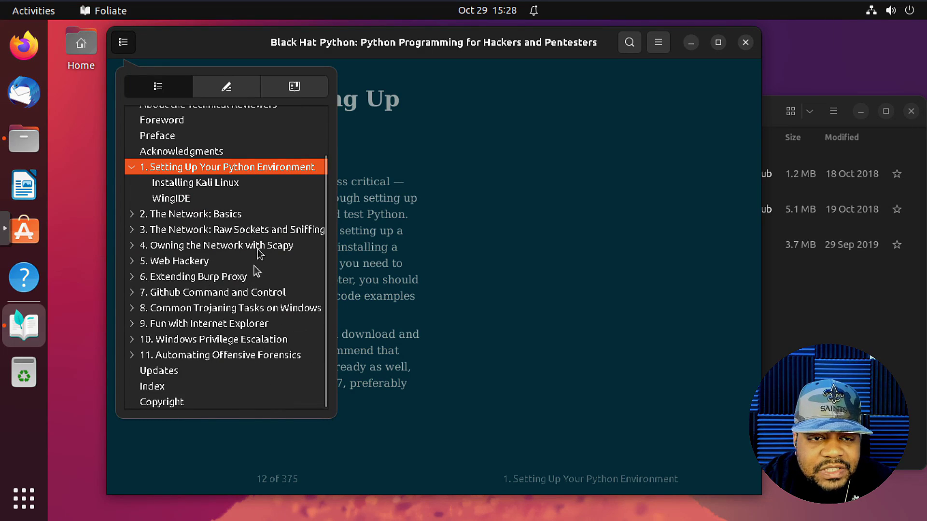
pyautogui.click(632, 49)
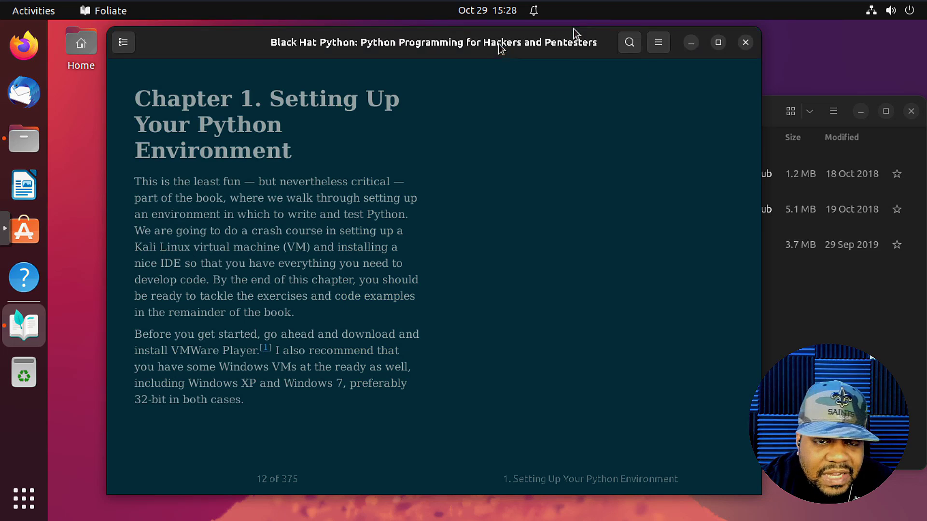
# Open Foliate's in-book search for Black Hat Python, scoped to all chapters
pyautogui.click(628, 43)
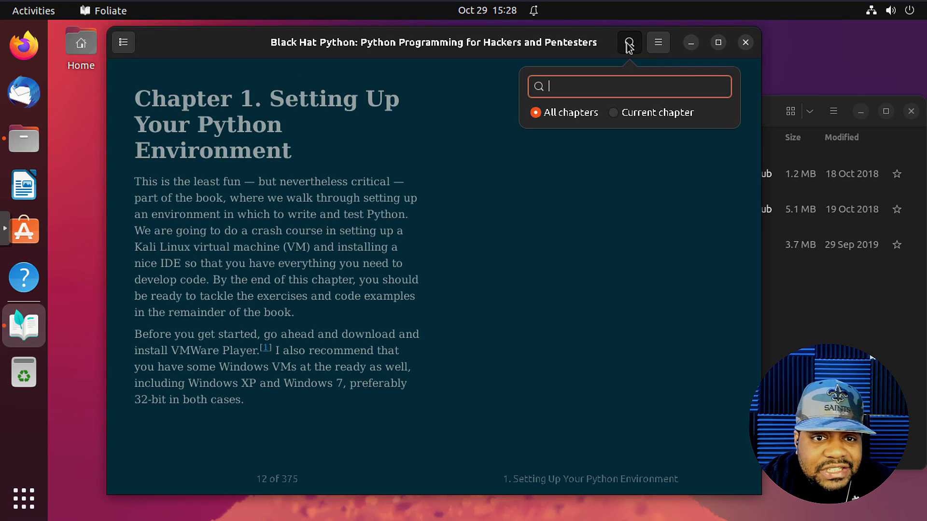